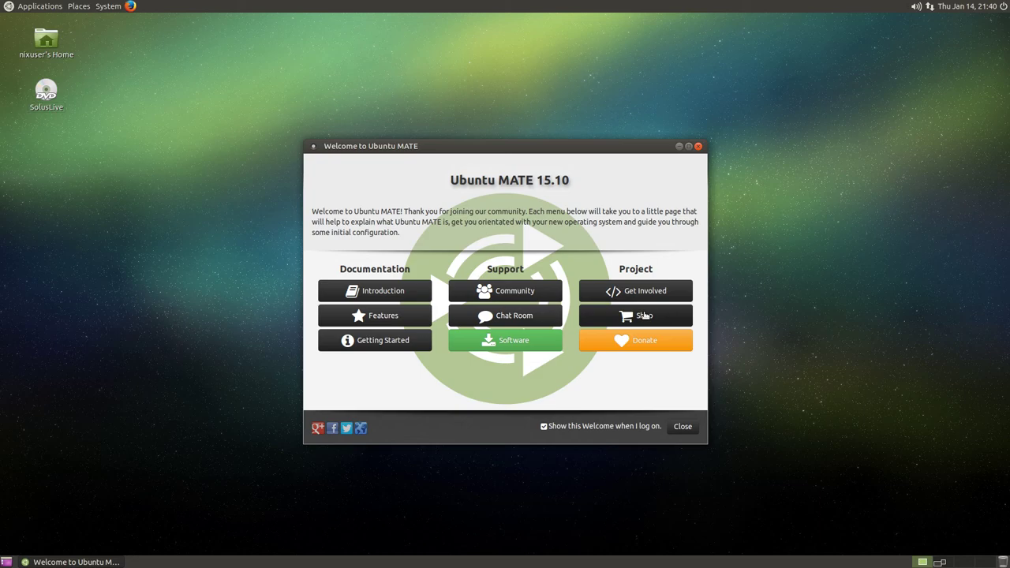
Browse the Welcome app's Shop and Features pages, scrolling through the feature list.
{"action": "left_click", "coordinate": [645, 315]}
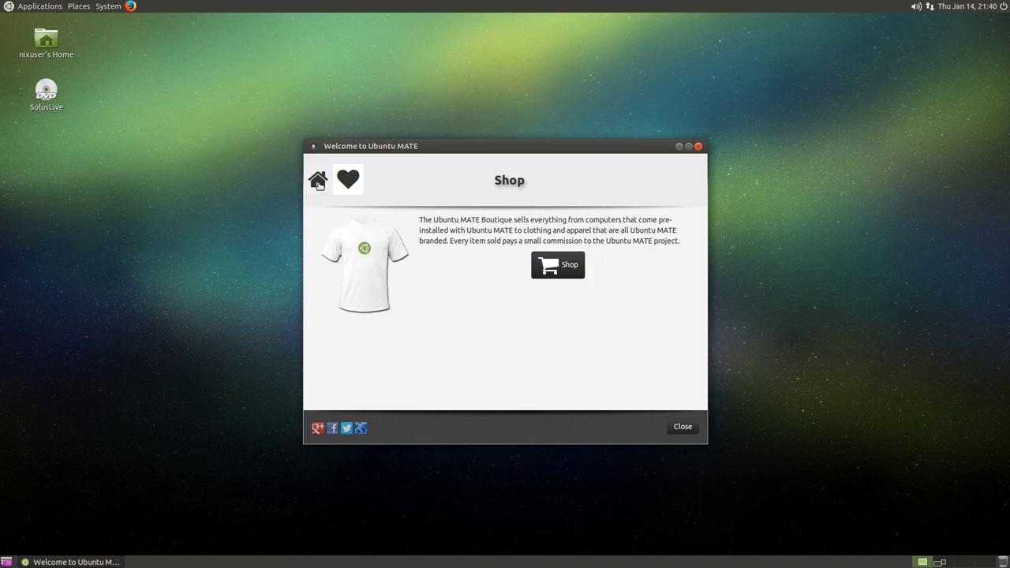
{"action": "left_click", "coordinate": [319, 183]}
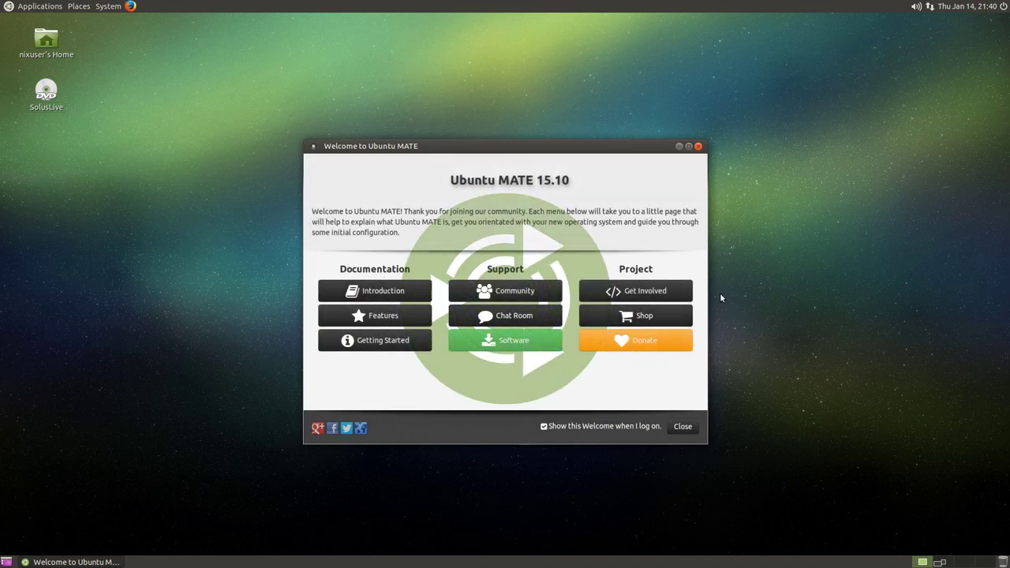
{"action": "left_click", "coordinate": [387, 317]}
{"action": "scroll", "coordinate": [399, 313], "scroll_direction": "down", "scroll_amount": 2}
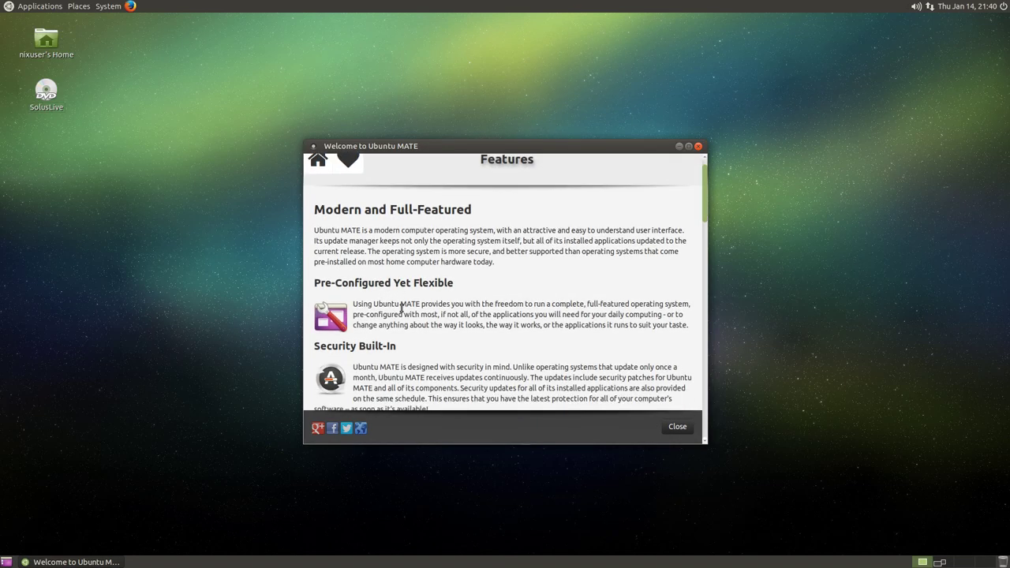
{"action": "scroll", "coordinate": [400, 311], "scroll_direction": "down", "scroll_amount": 10}
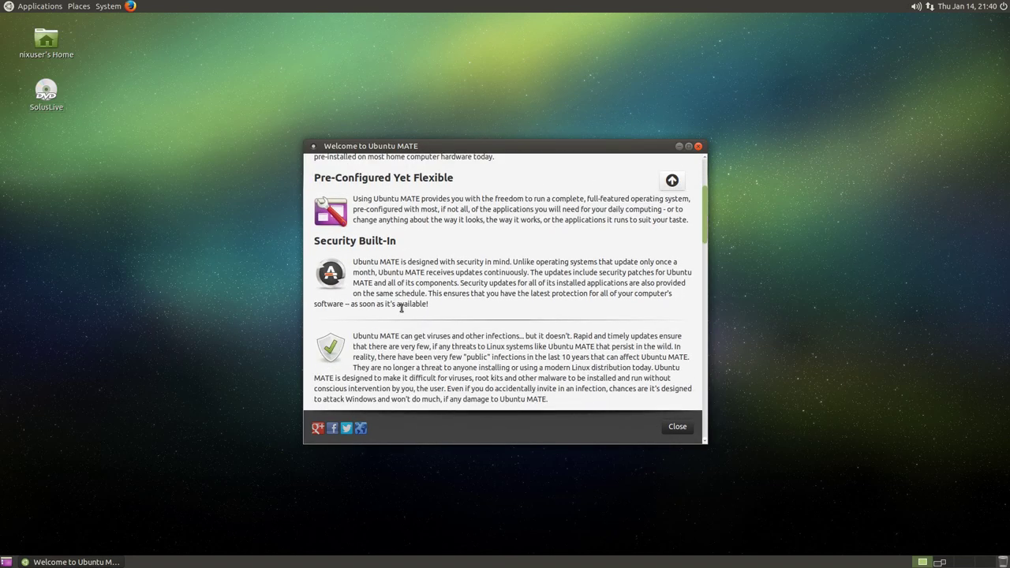
{"action": "scroll", "coordinate": [398, 310], "scroll_direction": "down", "scroll_amount": 10}
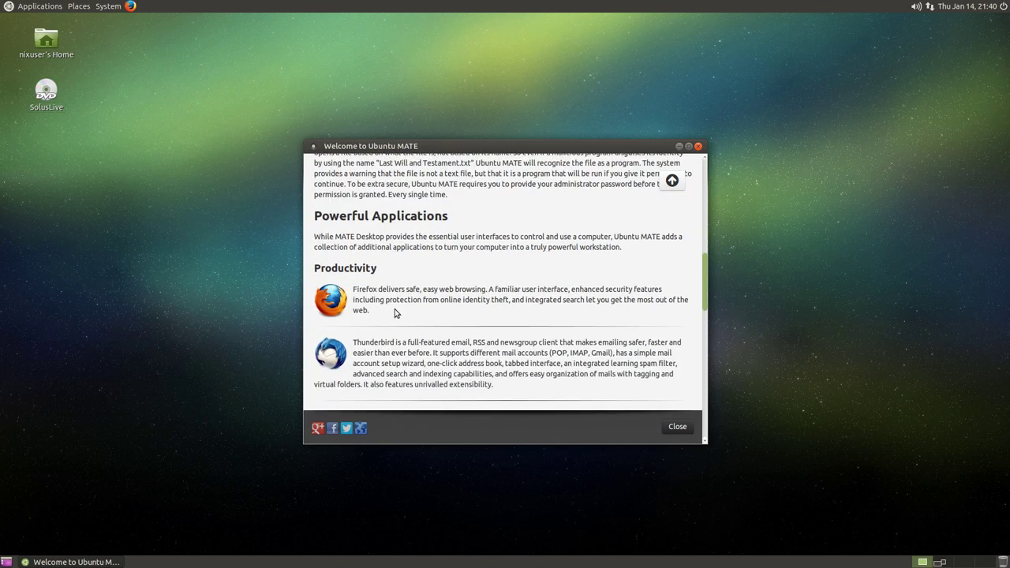
{"action": "scroll", "coordinate": [396, 311], "scroll_direction": "down", "scroll_amount": 10}
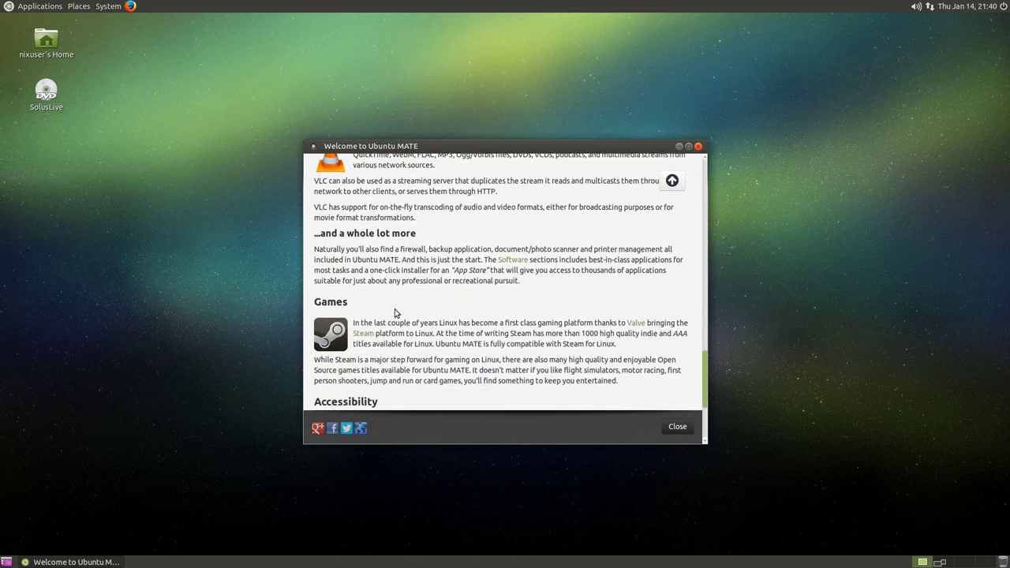
{"action": "scroll", "coordinate": [396, 310], "scroll_direction": "up", "scroll_amount": 1}
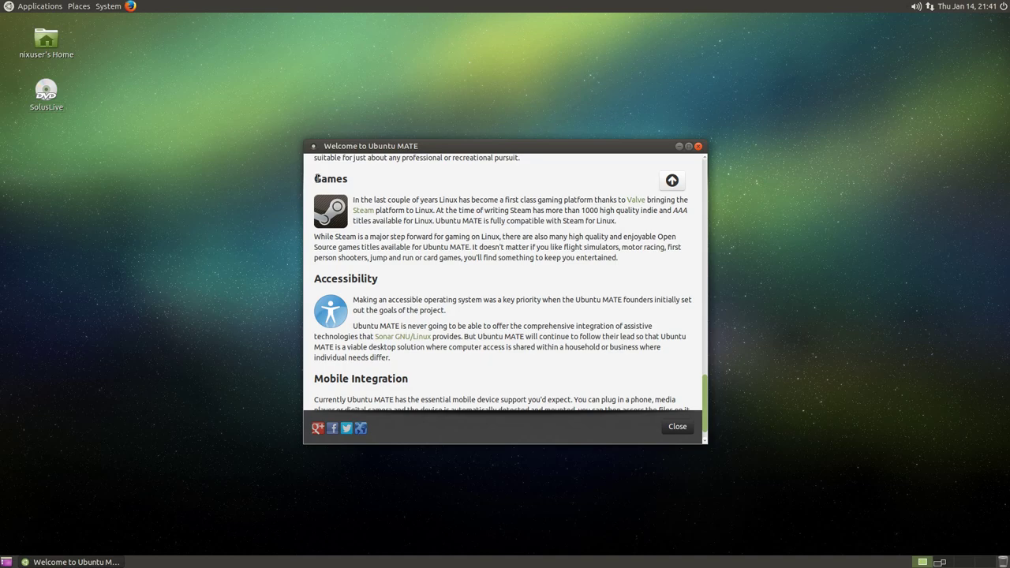
Highlight the Games heading on the Features page, then return to the Welcome home page.
{"action": "left_click_drag", "start_coordinate": [315, 179], "coordinate": [355, 178]}
{"action": "scroll", "coordinate": [355, 178], "scroll_direction": "down", "scroll_amount": 1}
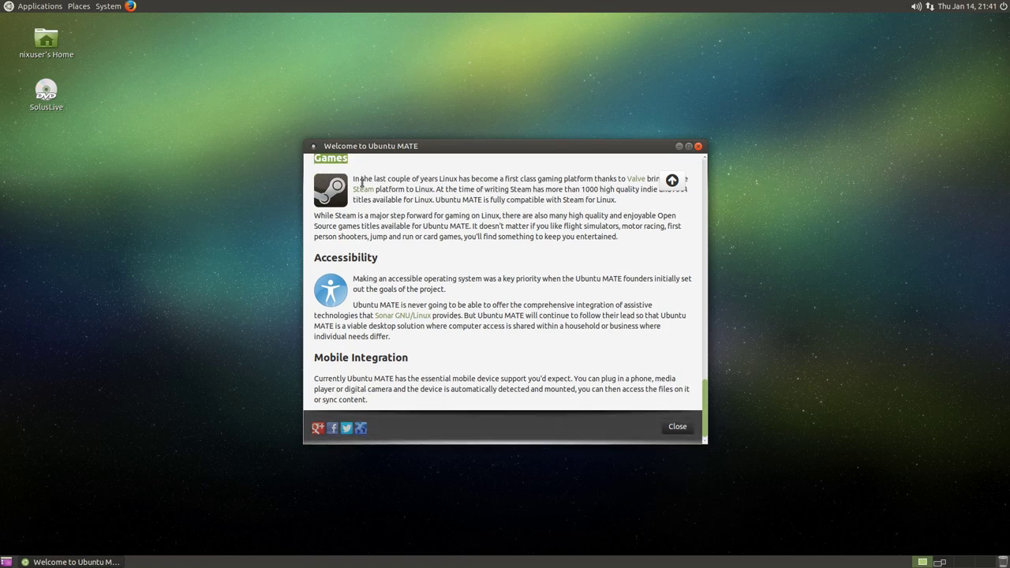
{"action": "scroll", "coordinate": [383, 238], "scroll_direction": "up", "scroll_amount": 15}
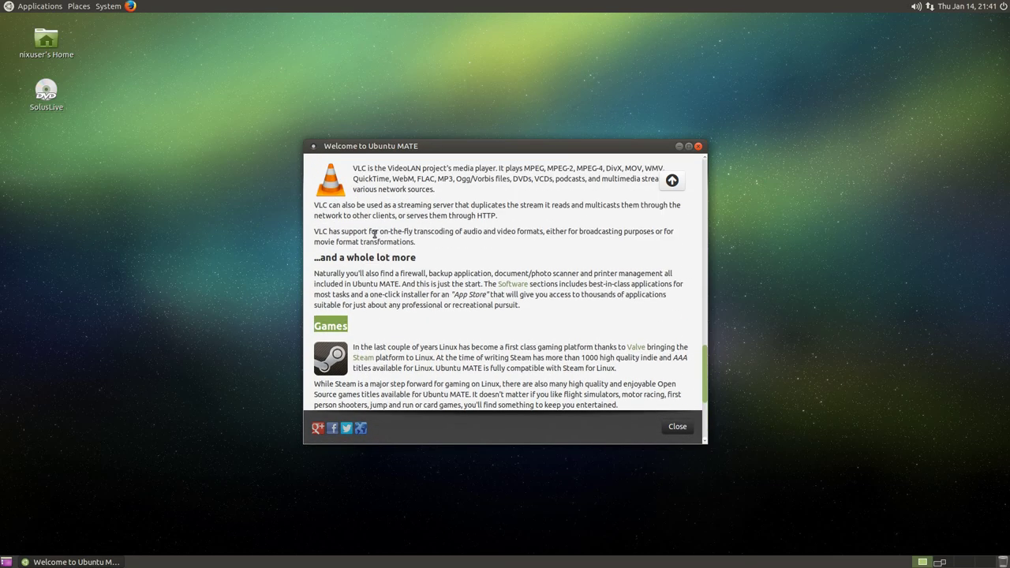
{"action": "scroll", "coordinate": [385, 239], "scroll_direction": "up", "scroll_amount": 10}
{"action": "left_click", "coordinate": [319, 180]}
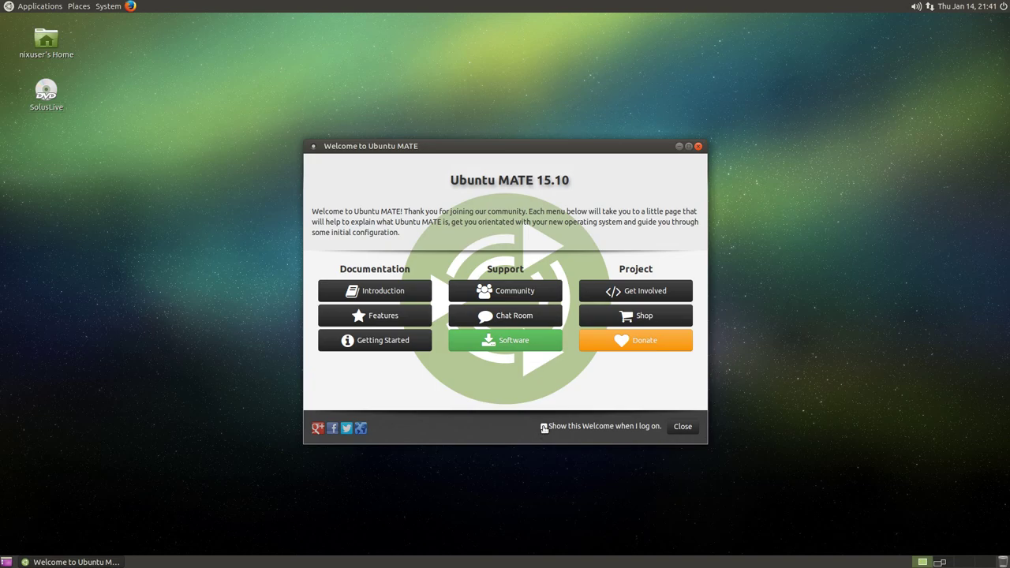
Turn off Welcome at log-on, close it, and browse wallpapers via Change Desktop Background.
{"action": "left_click", "coordinate": [544, 427]}
{"action": "left_click", "coordinate": [682, 427]}
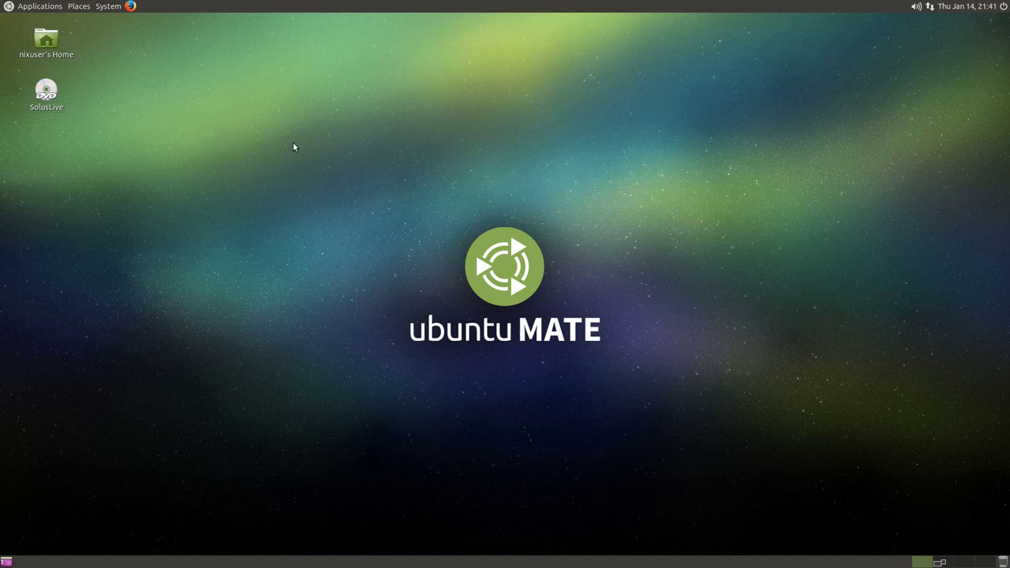
{"action": "right_click", "coordinate": [393, 244]}
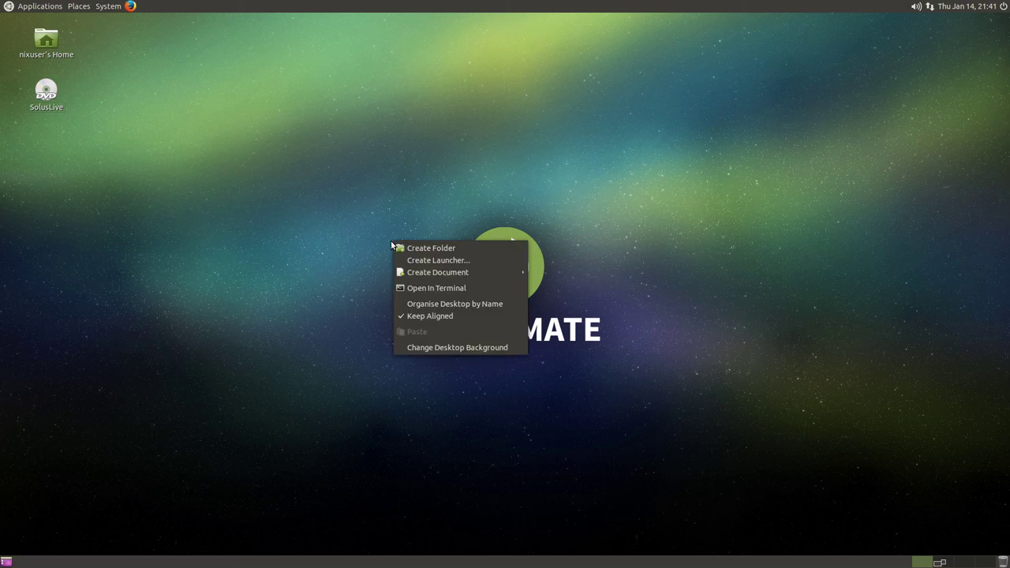
{"action": "left_click", "coordinate": [438, 349]}
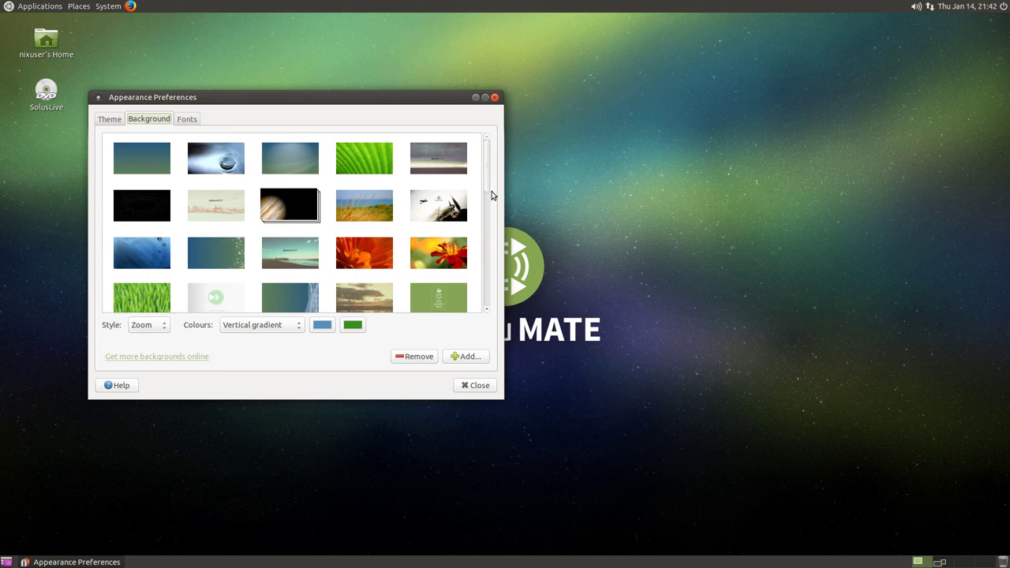
{"action": "left_click_drag", "start_coordinate": [486, 176], "coordinate": [514, 179]}
{"action": "left_click", "coordinate": [480, 387]}
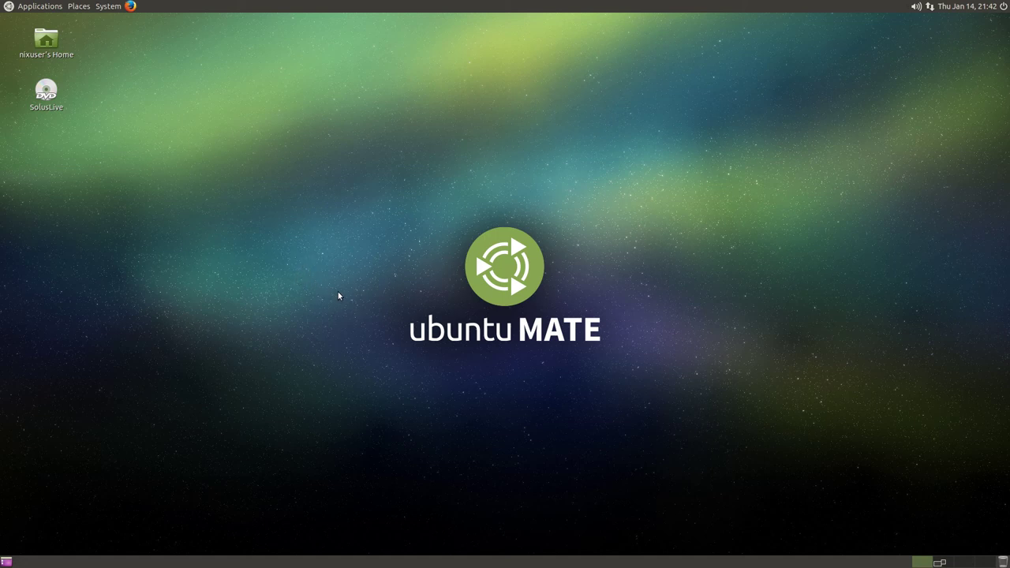
Open the Applications and System menus, then rubber-band select and deselect the desktop icons.
{"action": "left_click", "coordinate": [55, 4]}
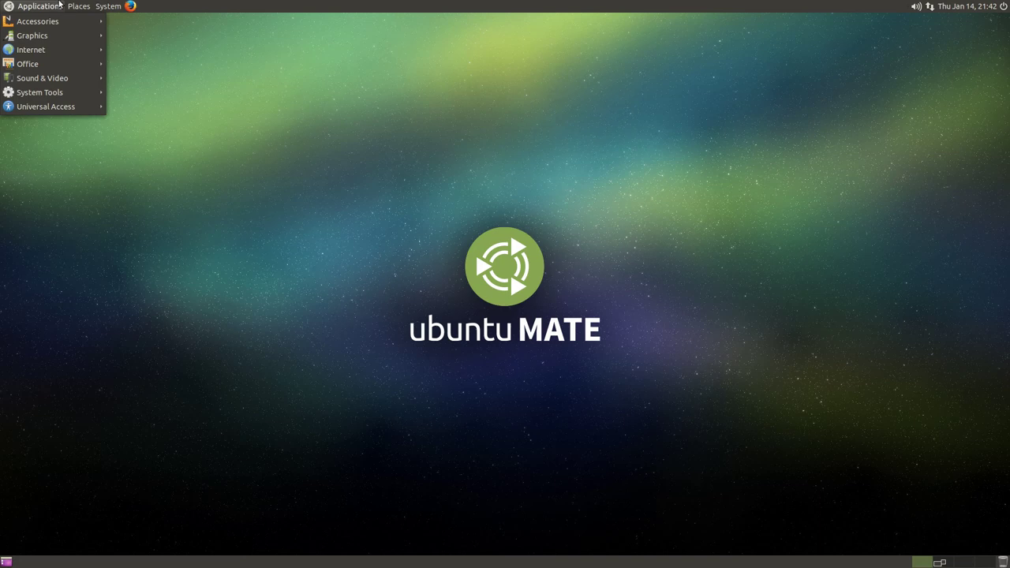
{"action": "mouse_move", "coordinate": [108, 6]}
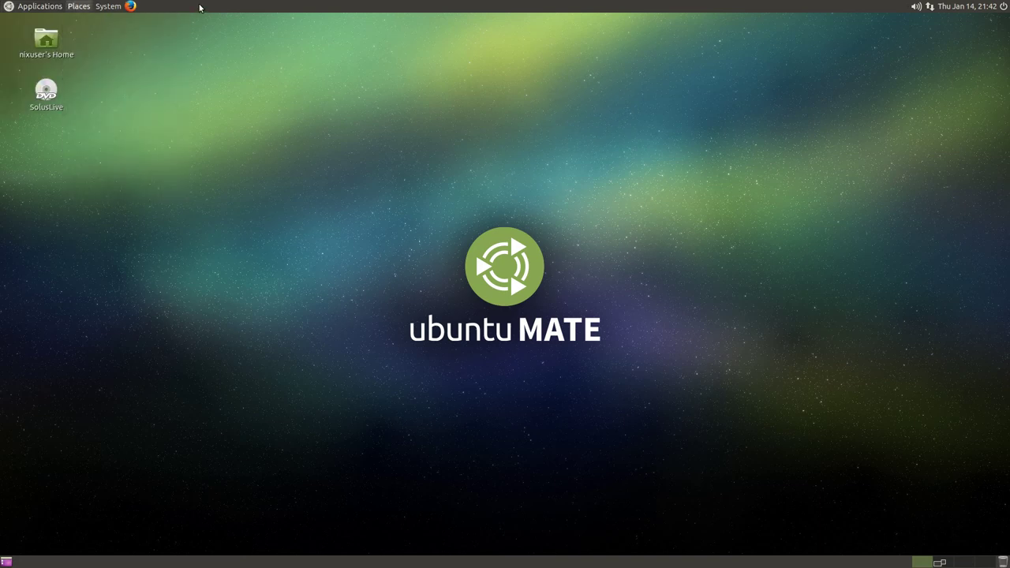
{"action": "left_click", "coordinate": [200, 6]}
{"action": "left_click_drag", "start_coordinate": [11, 18], "coordinate": [86, 146]}
{"action": "left_click", "coordinate": [127, 123]}
{"action": "left_click_drag", "start_coordinate": [896, 539], "coordinate": [1004, 555]}
Cycle through workspaces 2, 3 and 4 back to 1, then open the Applications, Places and System menus.
{"action": "left_click", "coordinate": [943, 562]}
{"action": "left_click", "coordinate": [964, 563]}
{"action": "left_click", "coordinate": [986, 562]}
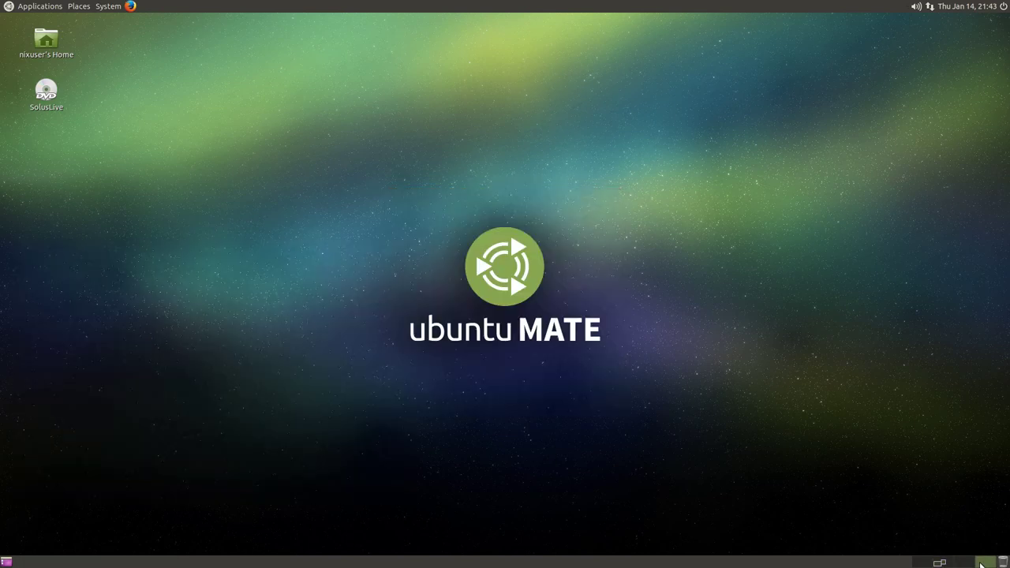
{"action": "left_click", "coordinate": [920, 563]}
{"action": "left_click", "coordinate": [23, 9]}
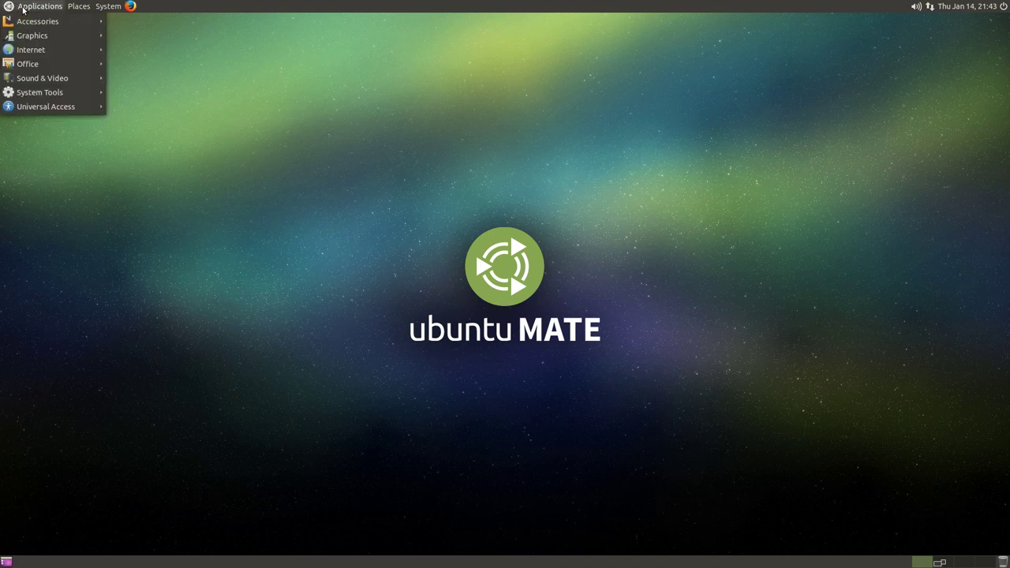
{"action": "left_click", "coordinate": [79, 8]}
{"action": "left_click", "coordinate": [108, 9]}
{"action": "mouse_move", "coordinate": [48, 10]}
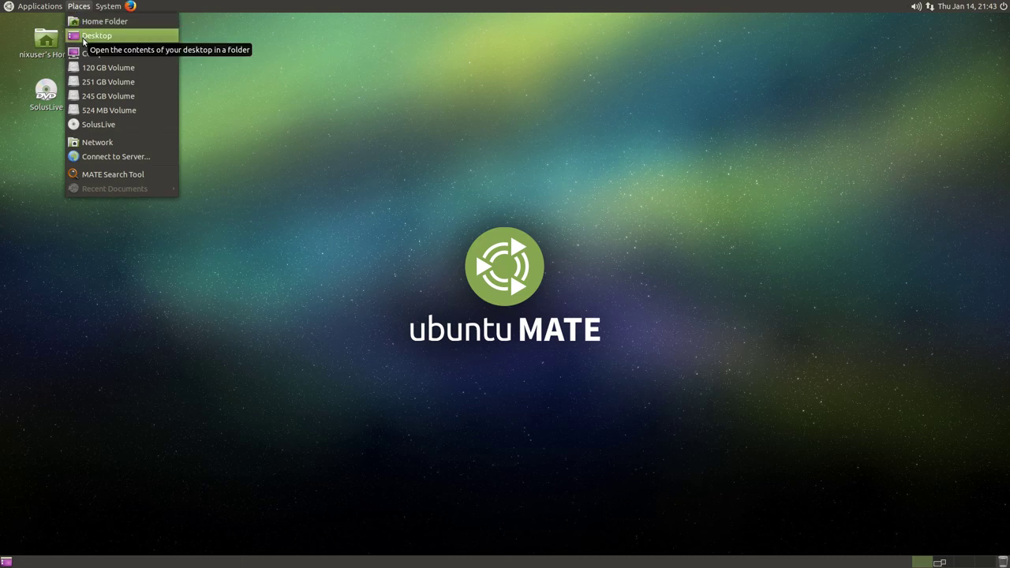
Open Caja on the nixuser home folder, maximise it, and toggle the F3 split pane on and off.
{"action": "left_click", "coordinate": [83, 38]}
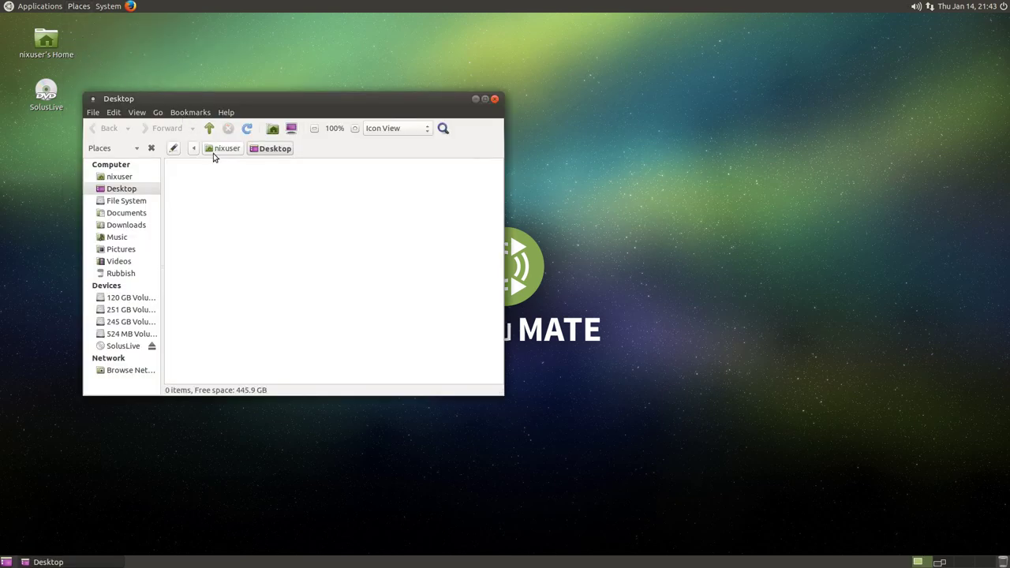
{"action": "left_click", "coordinate": [213, 152]}
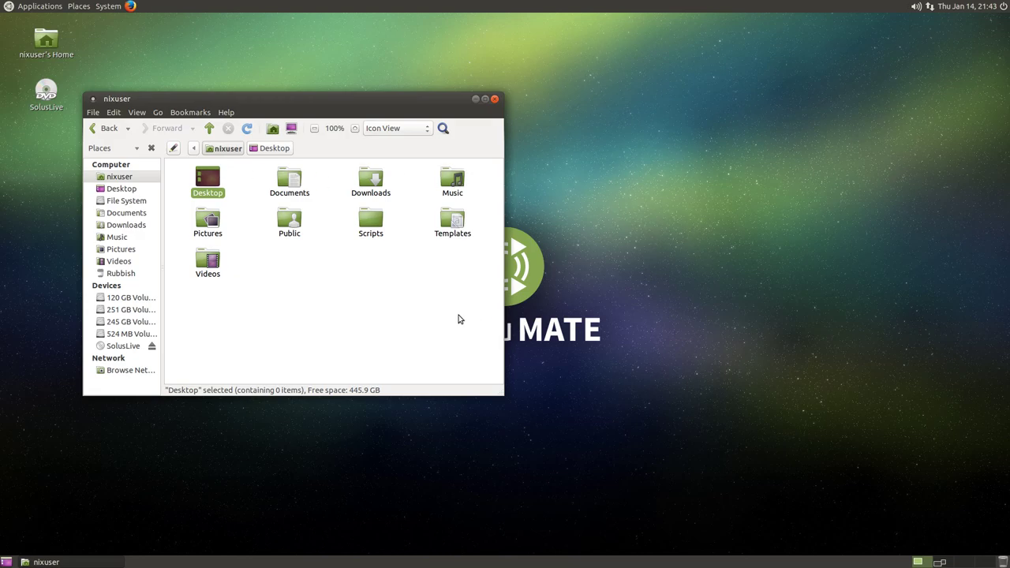
{"action": "double_click", "coordinate": [313, 102]}
{"action": "left_click", "coordinate": [225, 254]}
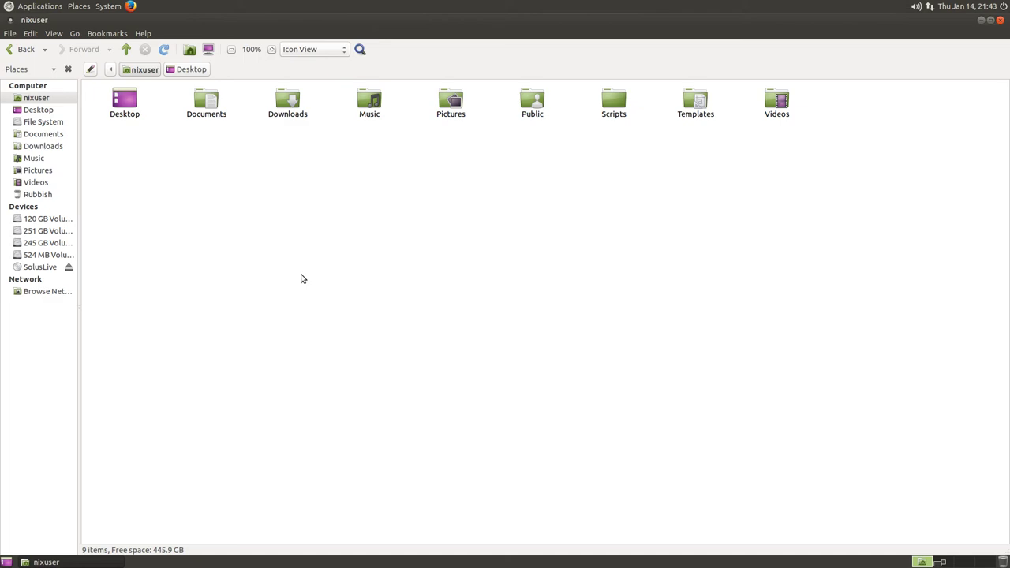
{"action": "key", "text": "F3"}
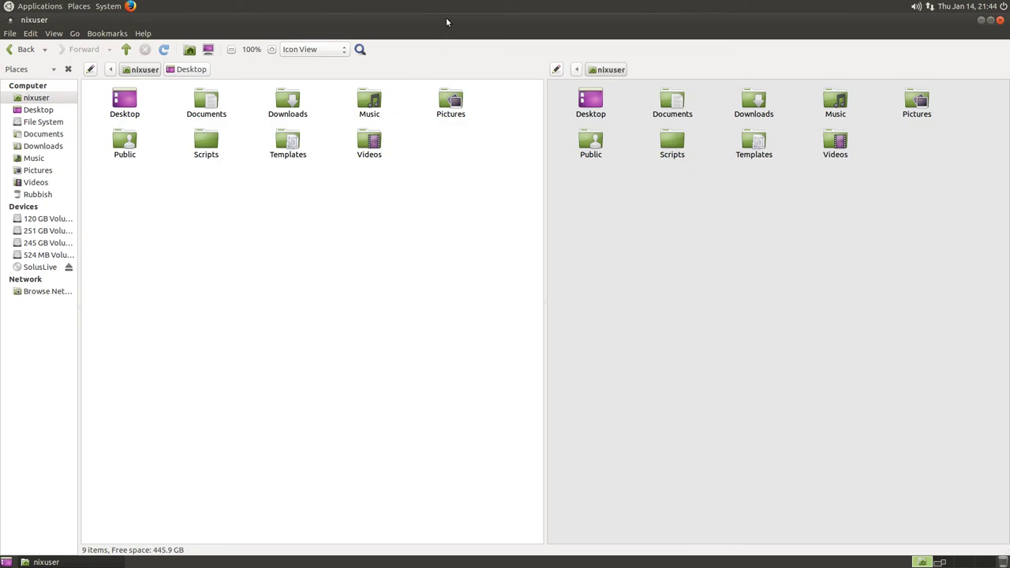
{"action": "key", "text": "F3"}
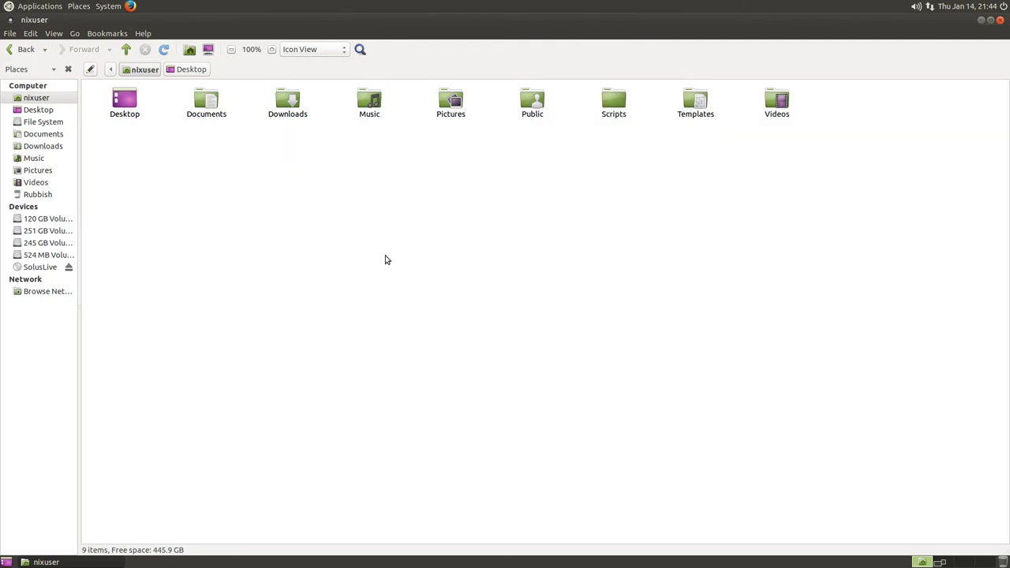
Tile two home-folder windows to the left and right halves, then untile and close both.
{"action": "left_click_drag", "start_coordinate": [418, 16], "coordinate": [2, 234]}
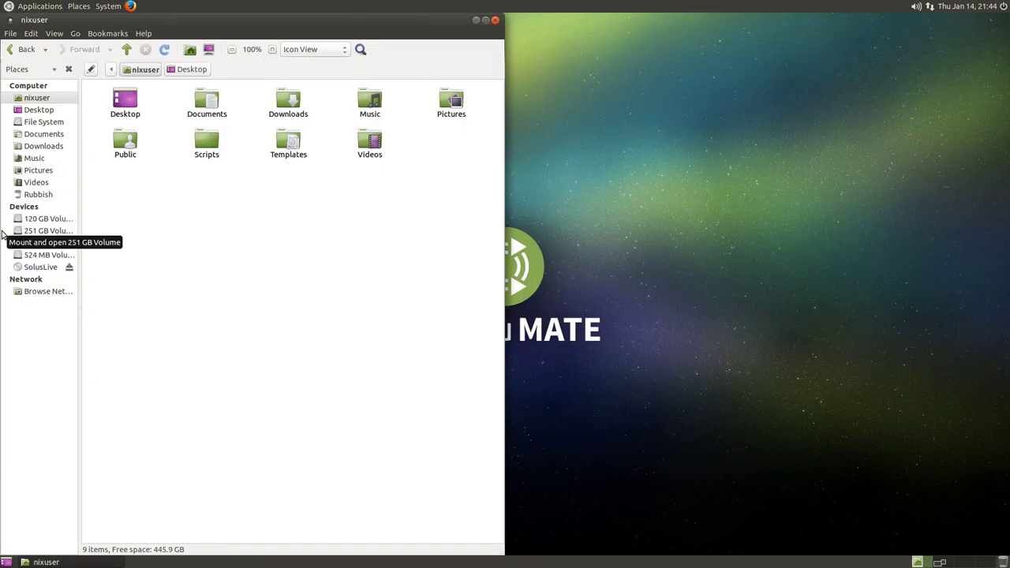
{"action": "key", "text": "ctrl+n"}
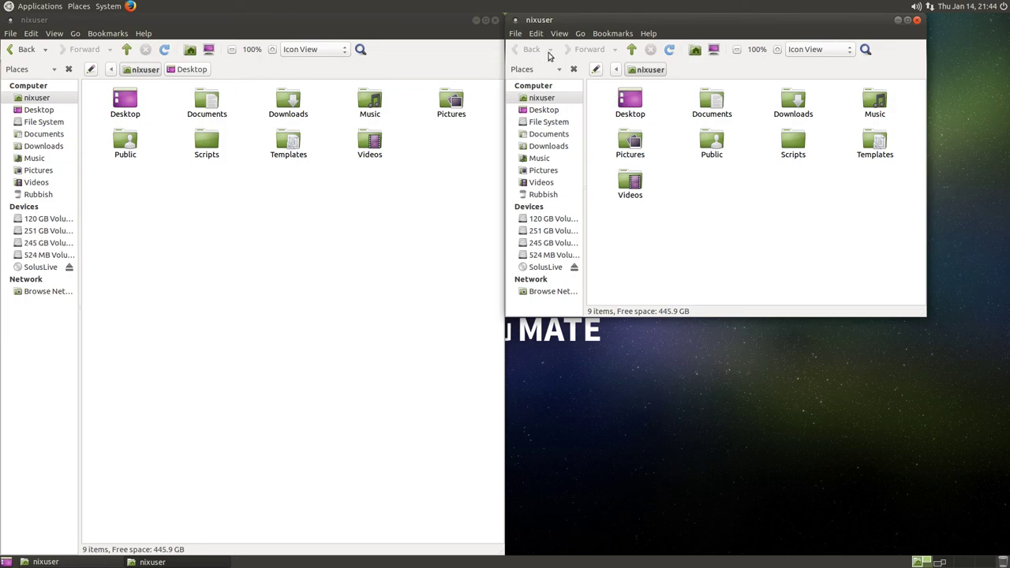
{"action": "left_click_drag", "start_coordinate": [702, 17], "coordinate": [1008, 284]}
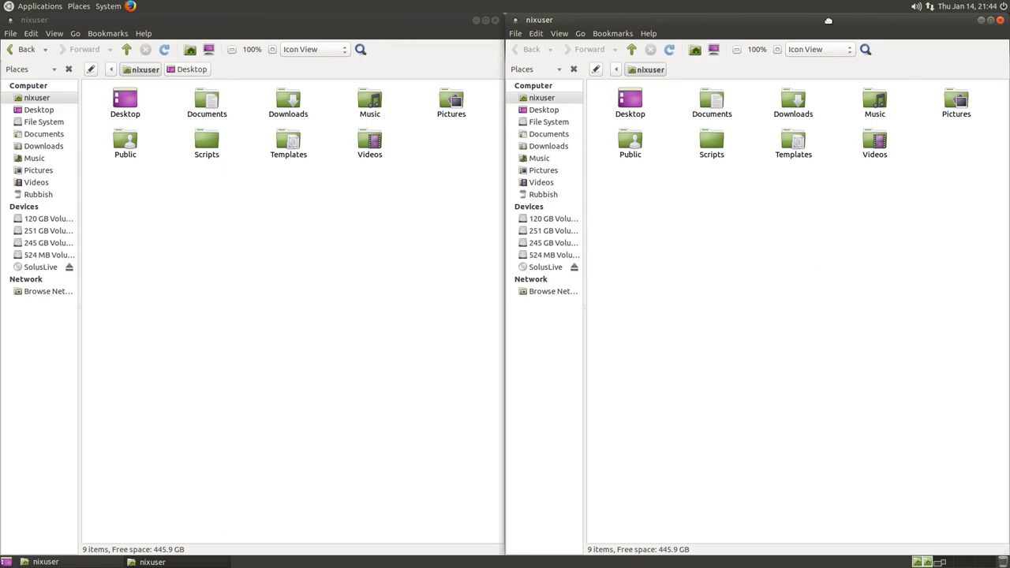
{"action": "left_click_drag", "start_coordinate": [828, 20], "coordinate": [1009, 158]}
{"action": "left_click_drag", "start_coordinate": [414, 17], "coordinate": [2, 8]}
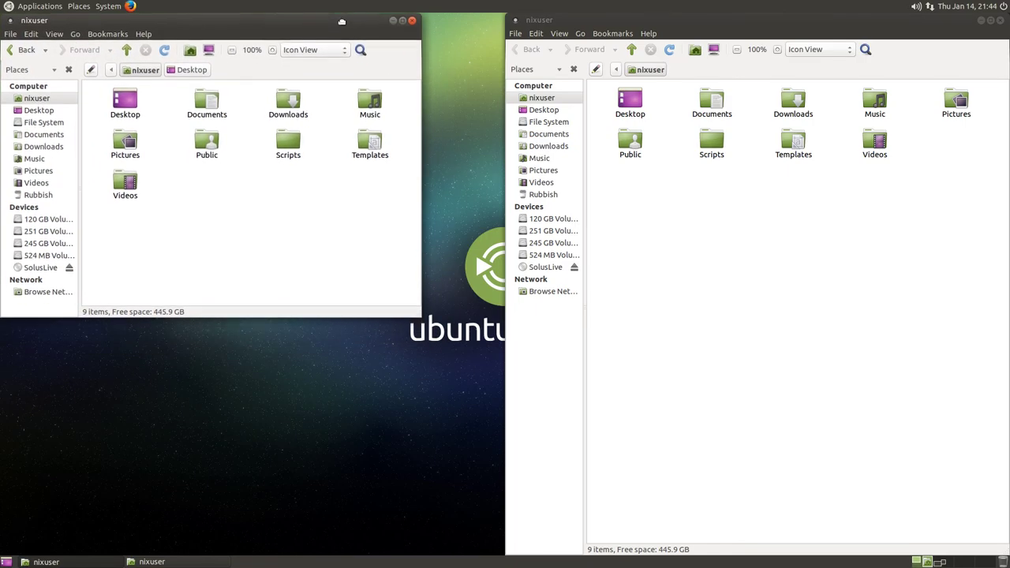
{"action": "left_click_drag", "start_coordinate": [341, 19], "coordinate": [390, 96]}
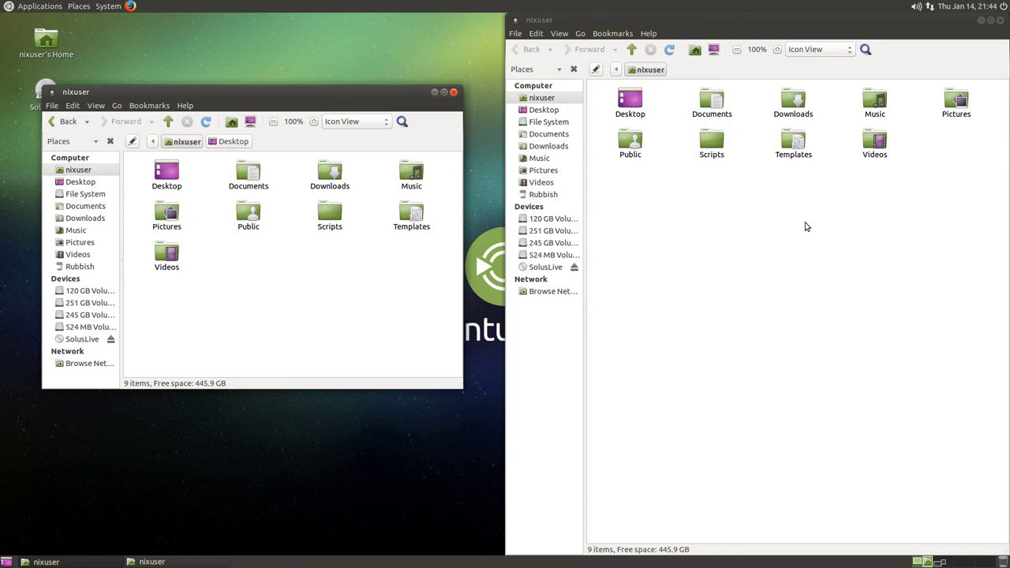
{"action": "left_click", "coordinate": [1001, 20]}
{"action": "left_click", "coordinate": [453, 93]}
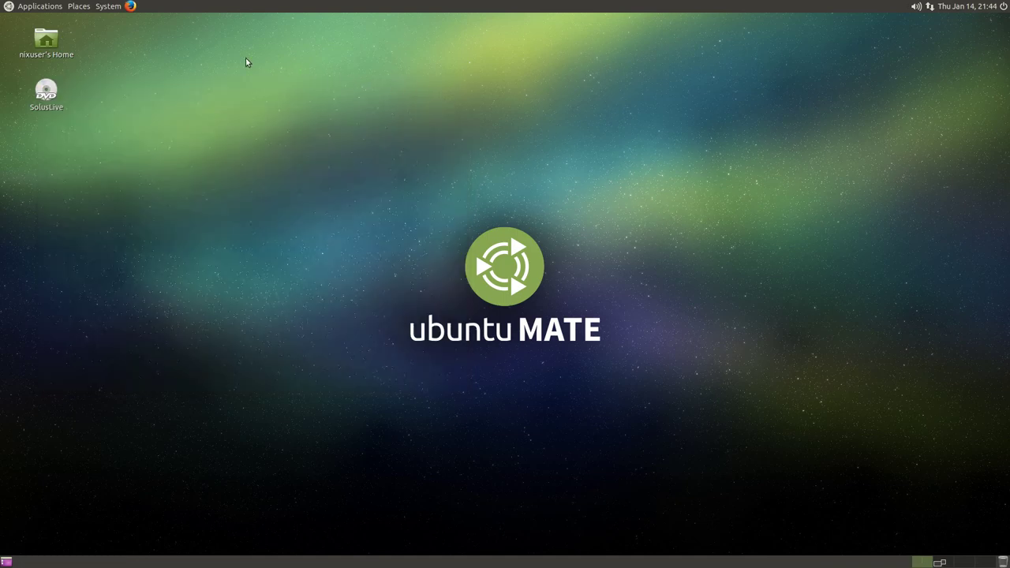
{"action": "left_click", "coordinate": [108, 6]}
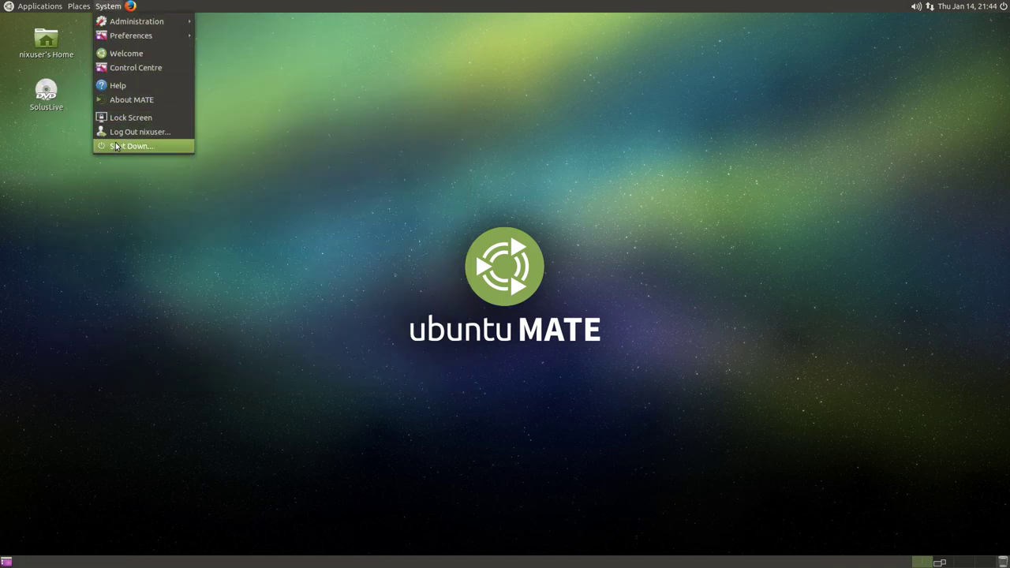
{"action": "left_click", "coordinate": [166, 288]}
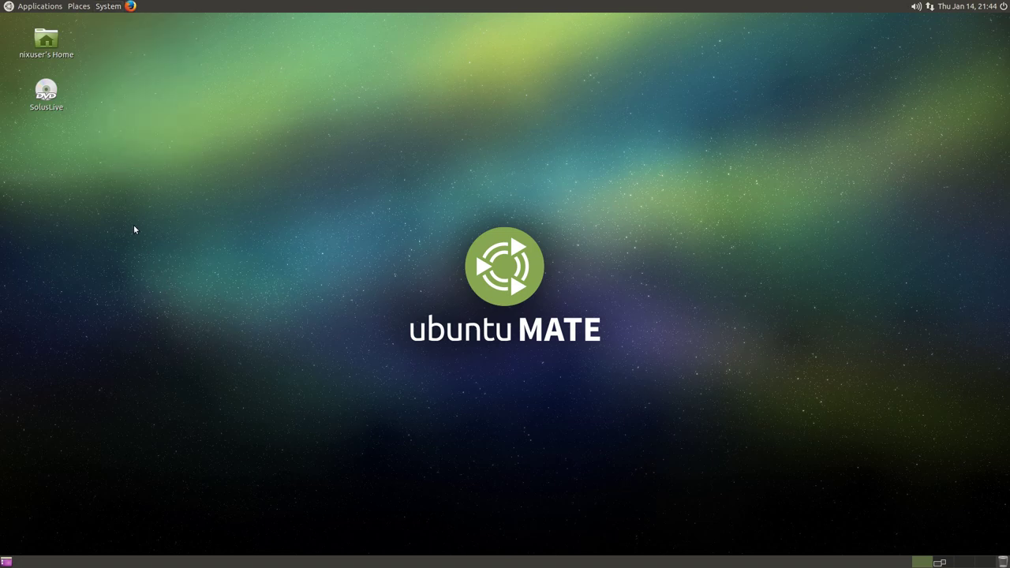
{"action": "left_click", "coordinate": [19, 6]}
{"action": "mouse_move", "coordinate": [23, 21]}
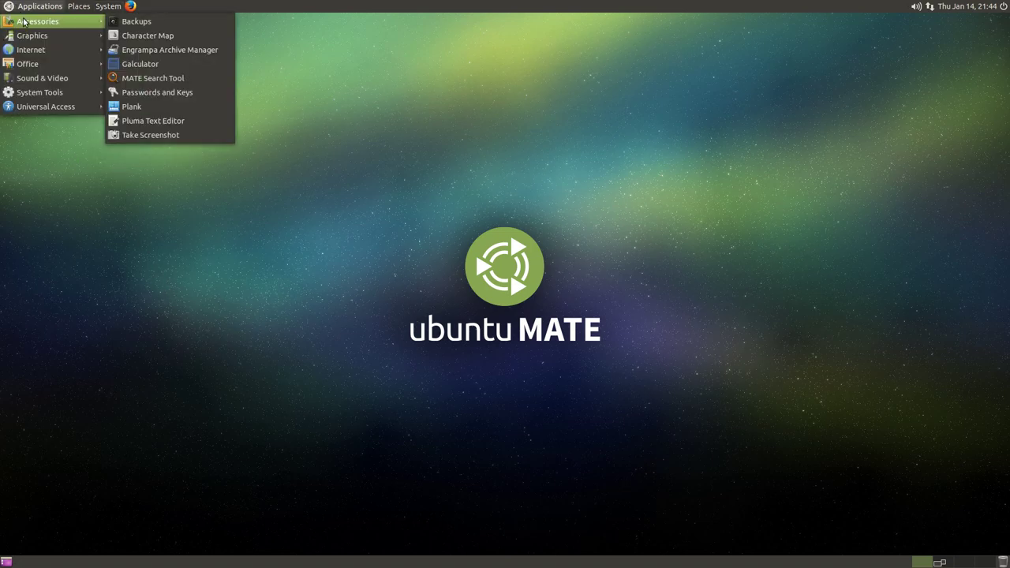
{"action": "left_click", "coordinate": [158, 22]}
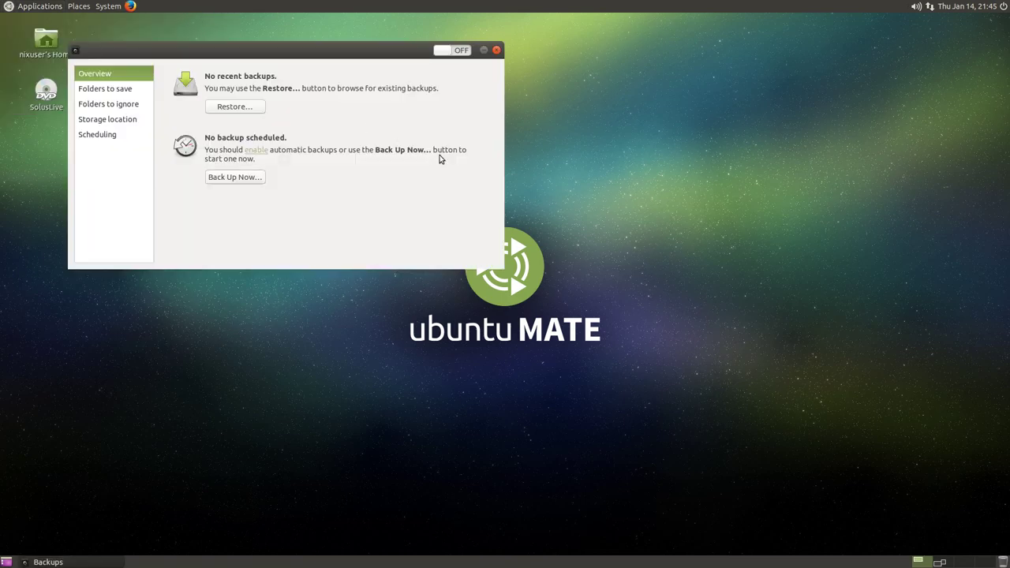
{"action": "left_click_drag", "start_coordinate": [309, 55], "coordinate": [500, 158]}
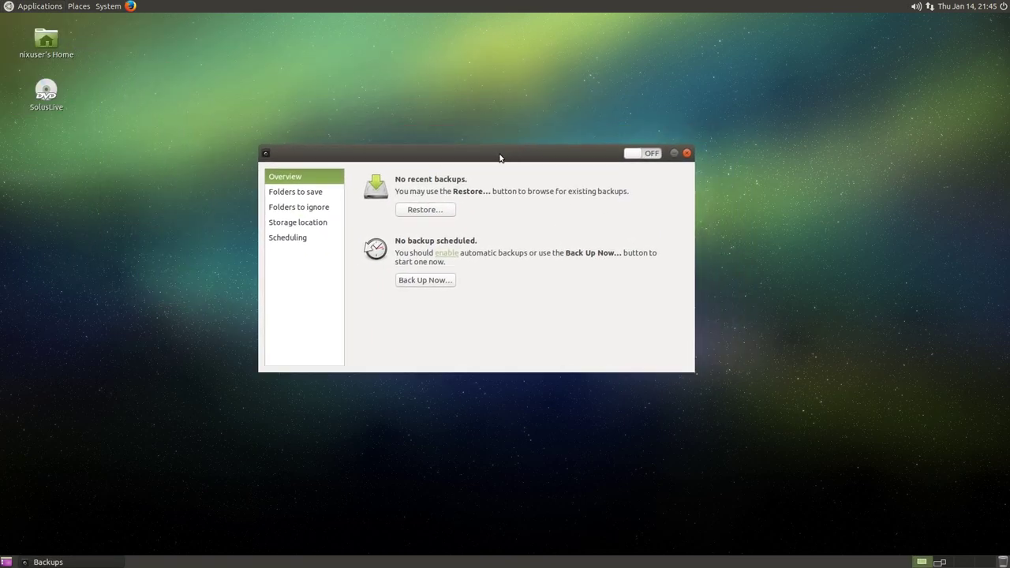
{"action": "left_click", "coordinate": [283, 194]}
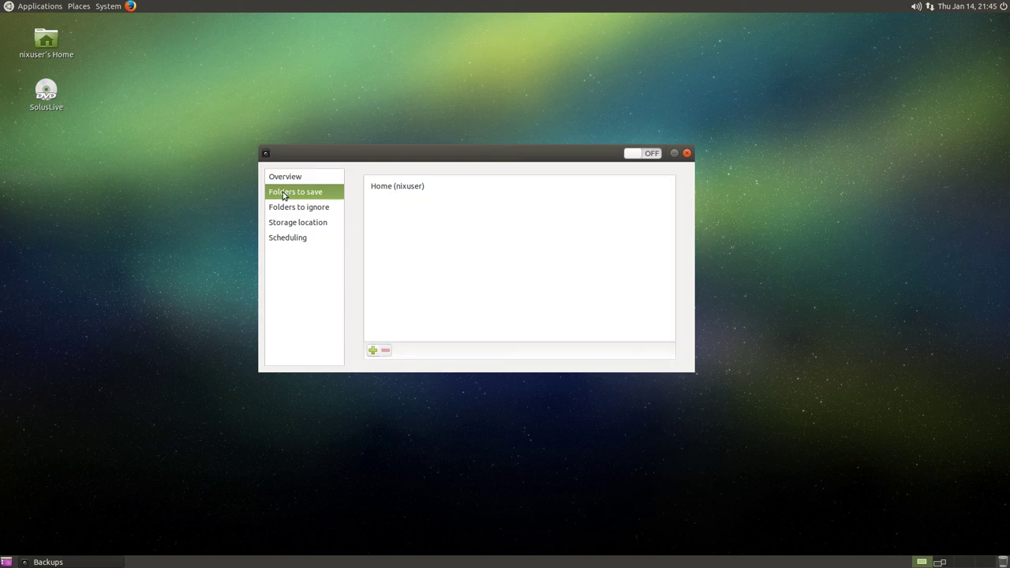
{"action": "left_click", "coordinate": [290, 207]}
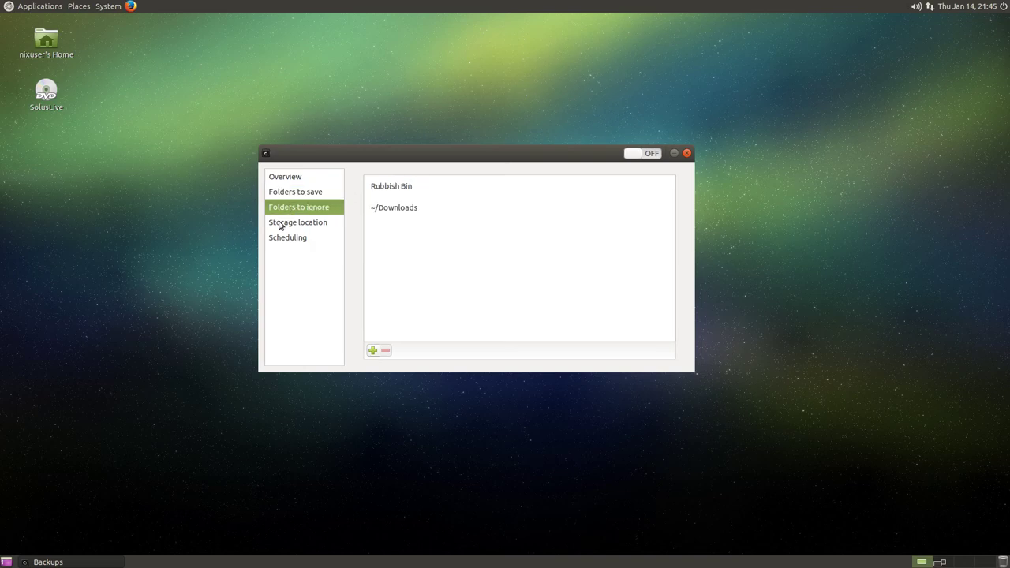
{"action": "left_click", "coordinate": [280, 224]}
{"action": "left_click", "coordinate": [275, 237]}
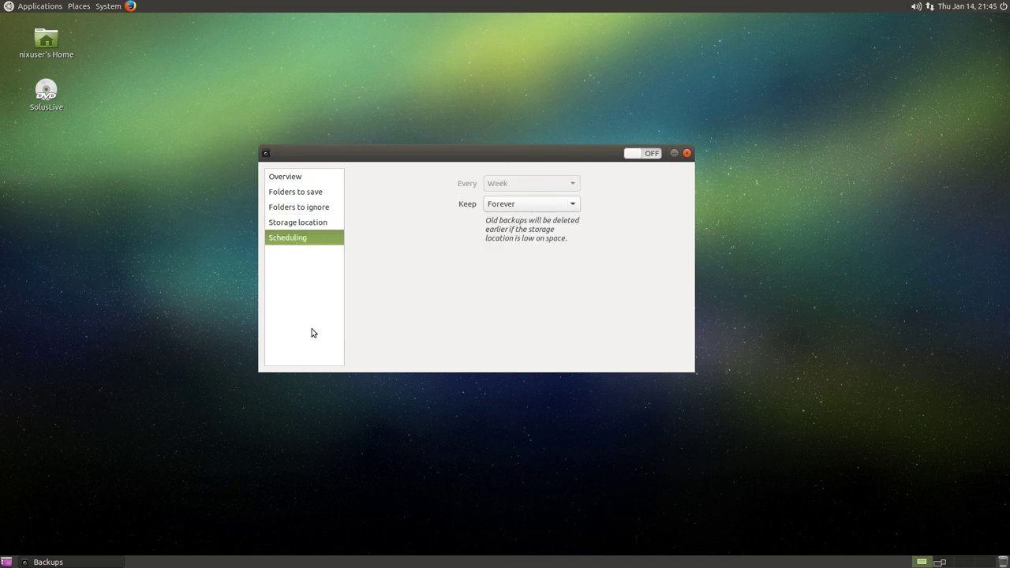
{"action": "left_click", "coordinate": [290, 208]}
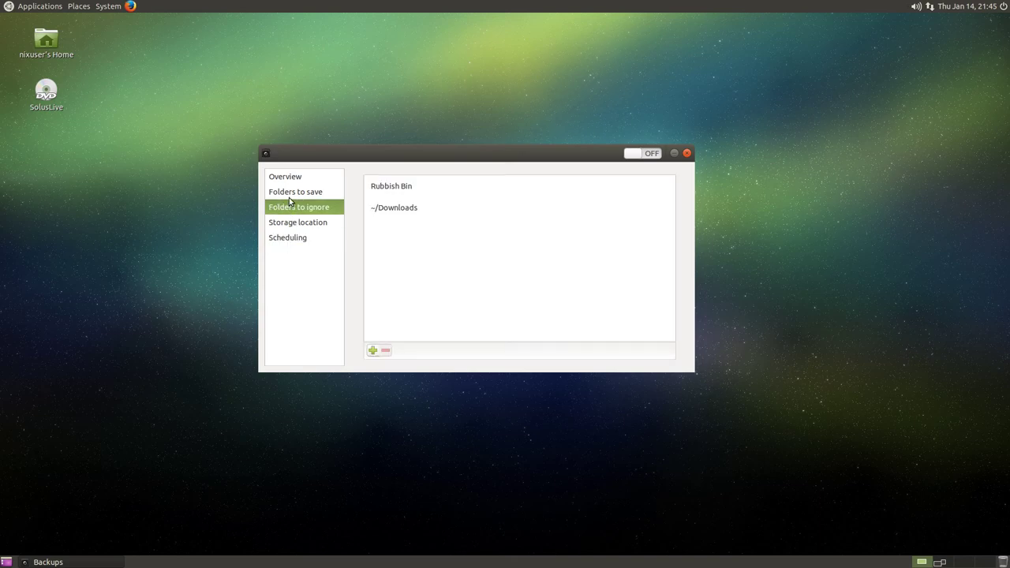
{"action": "left_click", "coordinate": [289, 194]}
{"action": "left_click", "coordinate": [282, 225]}
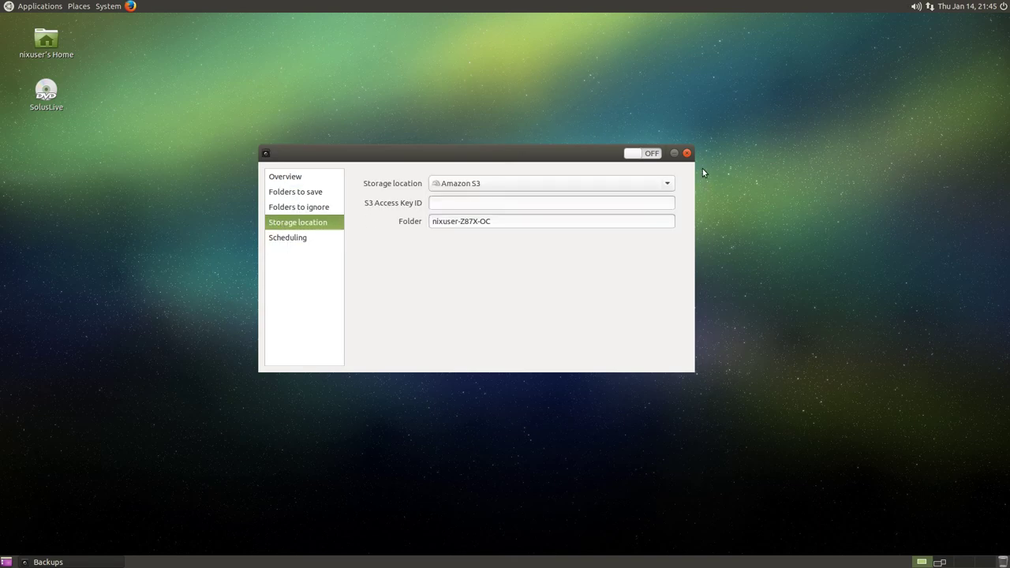
{"action": "left_click", "coordinate": [455, 184]}
{"action": "left_click", "coordinate": [456, 185]}
{"action": "left_click", "coordinate": [456, 185]}
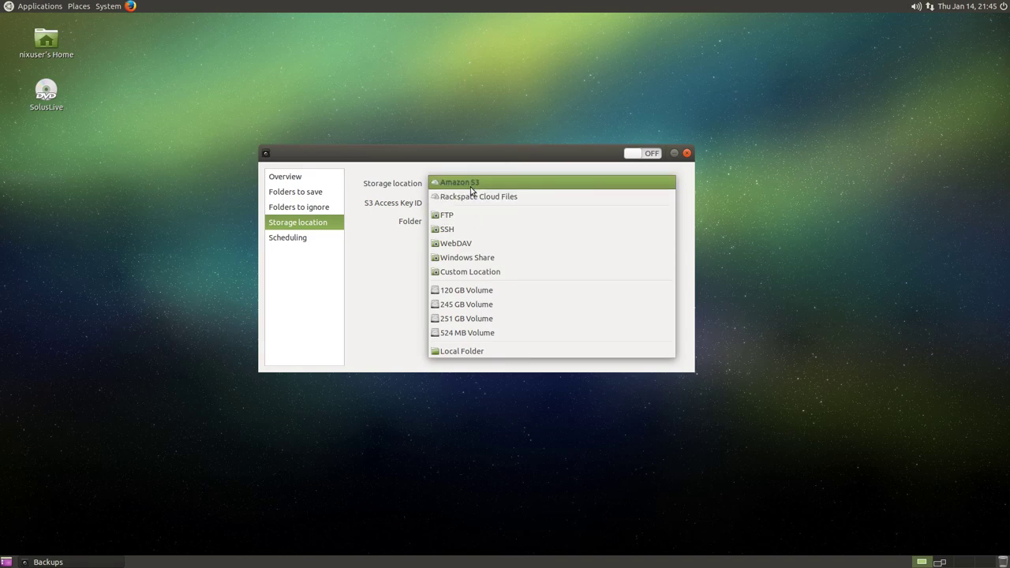
{"action": "left_click", "coordinate": [497, 160]}
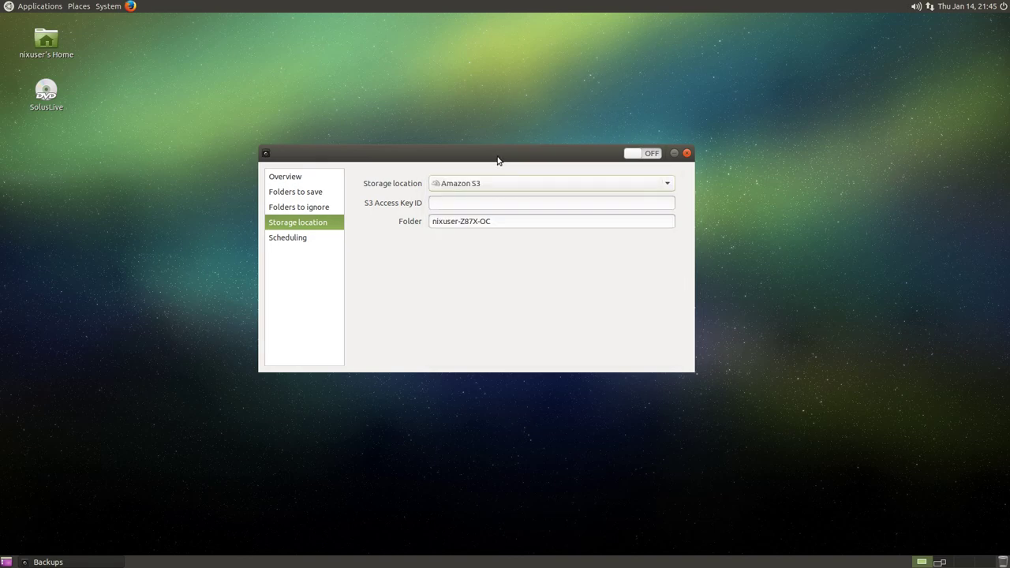
Close Backups and show the Accessories submenu of the Applications menu.
{"action": "left_click", "coordinate": [686, 154]}
{"action": "left_click", "coordinate": [38, 6]}
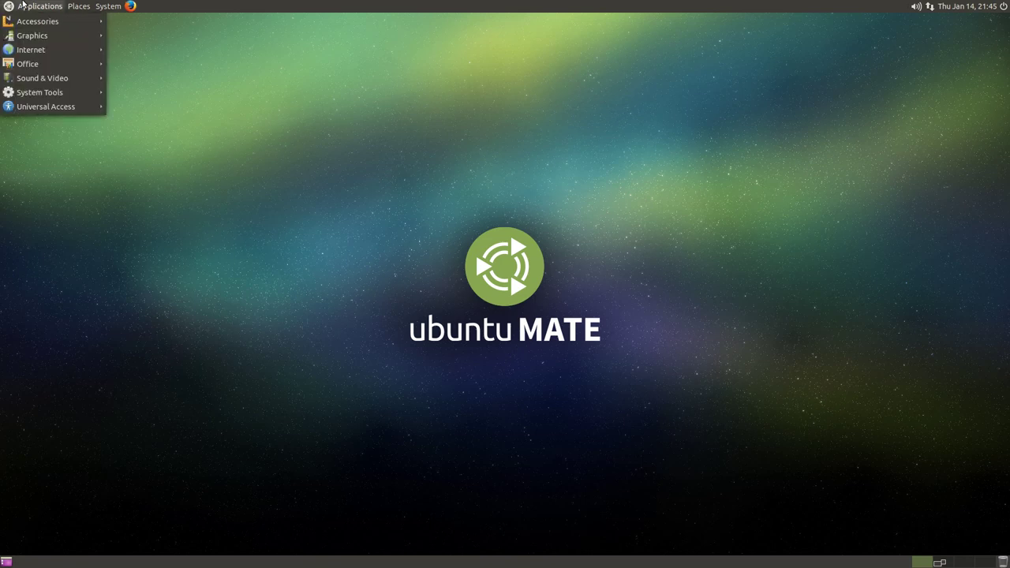
{"action": "mouse_move", "coordinate": [47, 22]}
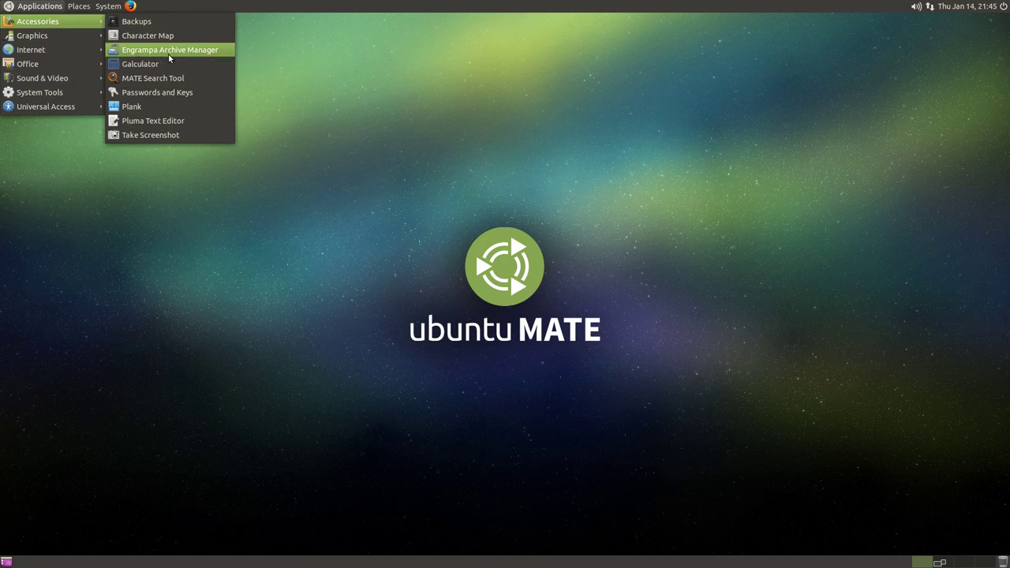
{"action": "left_click", "coordinate": [169, 50]}
{"action": "left_click_drag", "start_coordinate": [244, 21], "coordinate": [454, 98]}
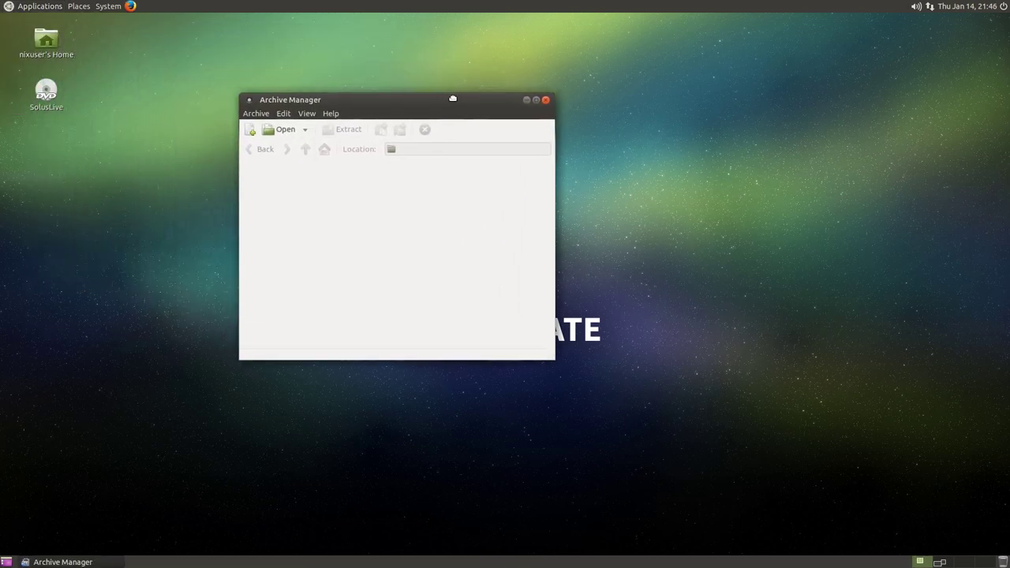
{"action": "left_click", "coordinate": [328, 113]}
{"action": "left_click", "coordinate": [330, 140]}
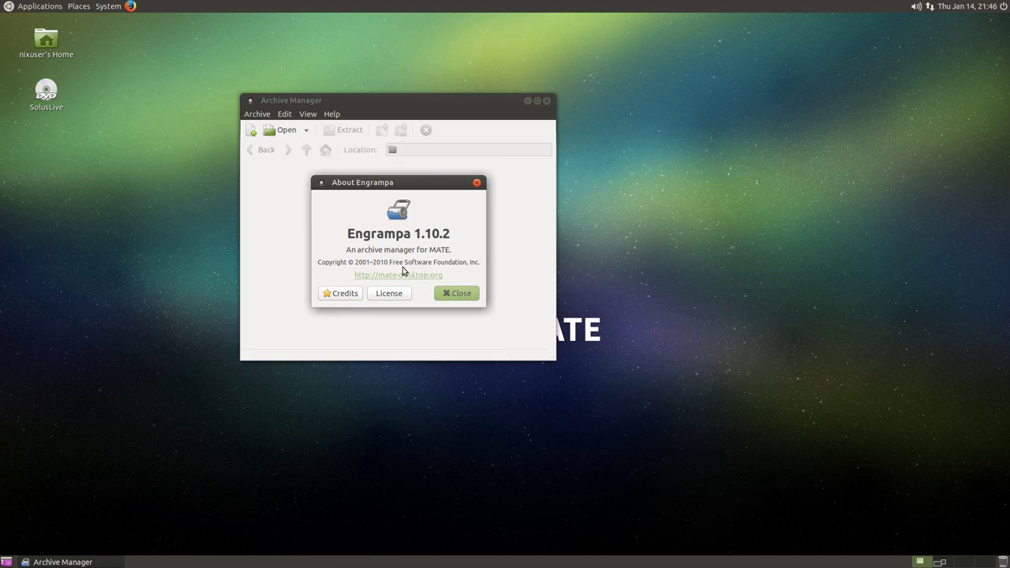
{"action": "left_click_drag", "start_coordinate": [389, 262], "coordinate": [479, 262]}
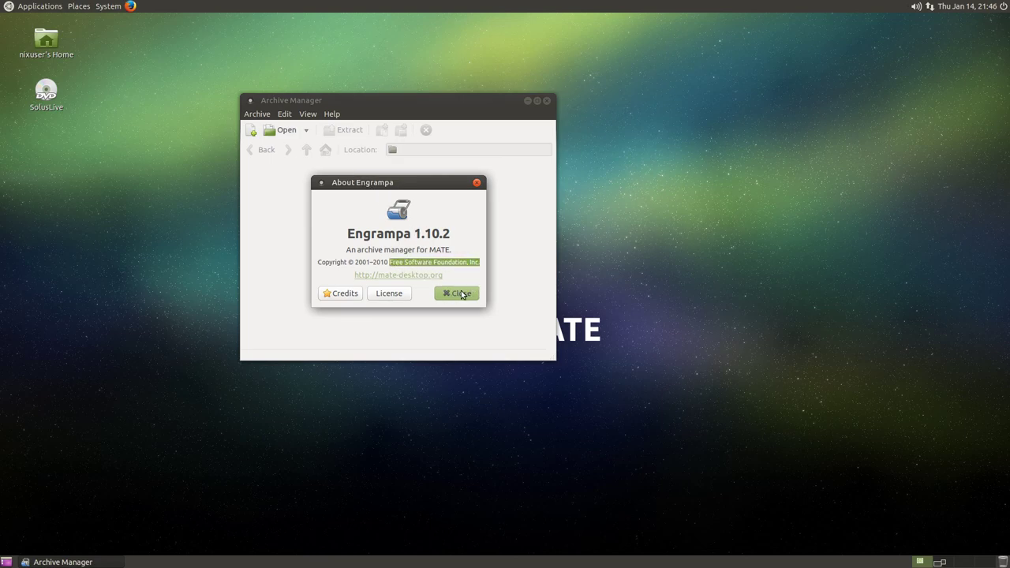
{"action": "left_click", "coordinate": [400, 262]}
{"action": "left_click_drag", "start_coordinate": [387, 262], "coordinate": [479, 263]}
{"action": "left_click", "coordinate": [464, 293]}
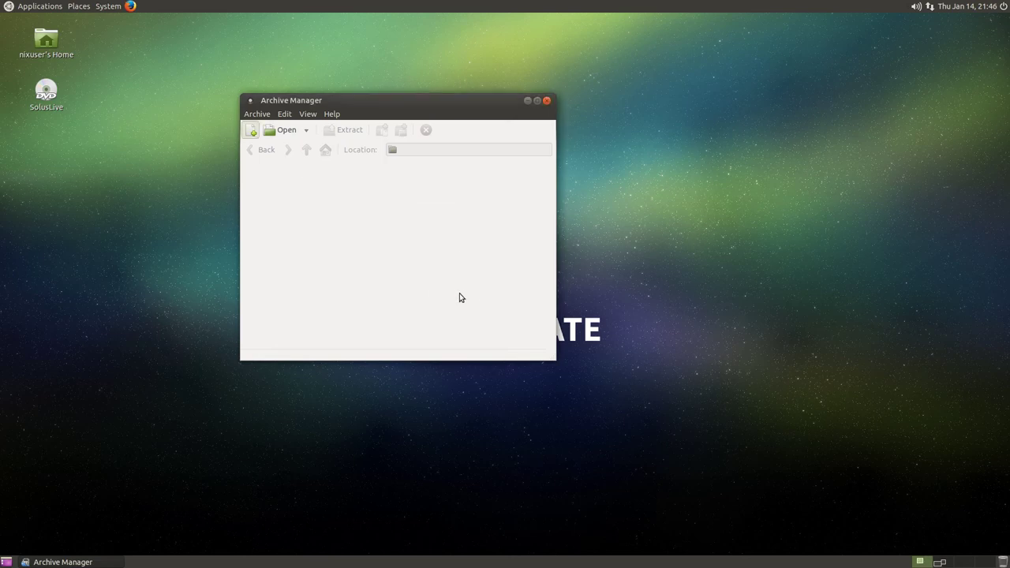
{"action": "left_click", "coordinate": [260, 115]}
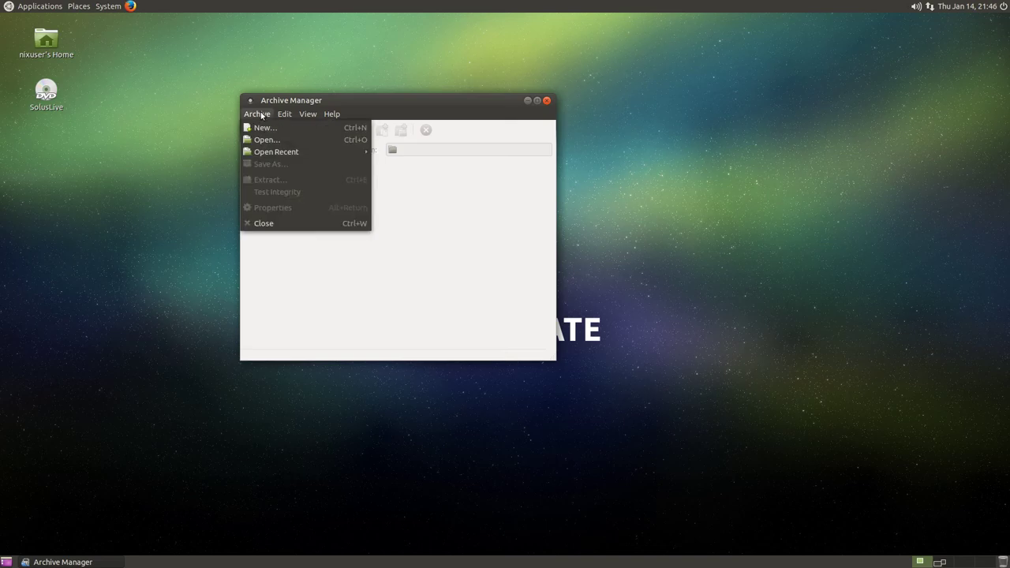
{"action": "left_click", "coordinate": [474, 225]}
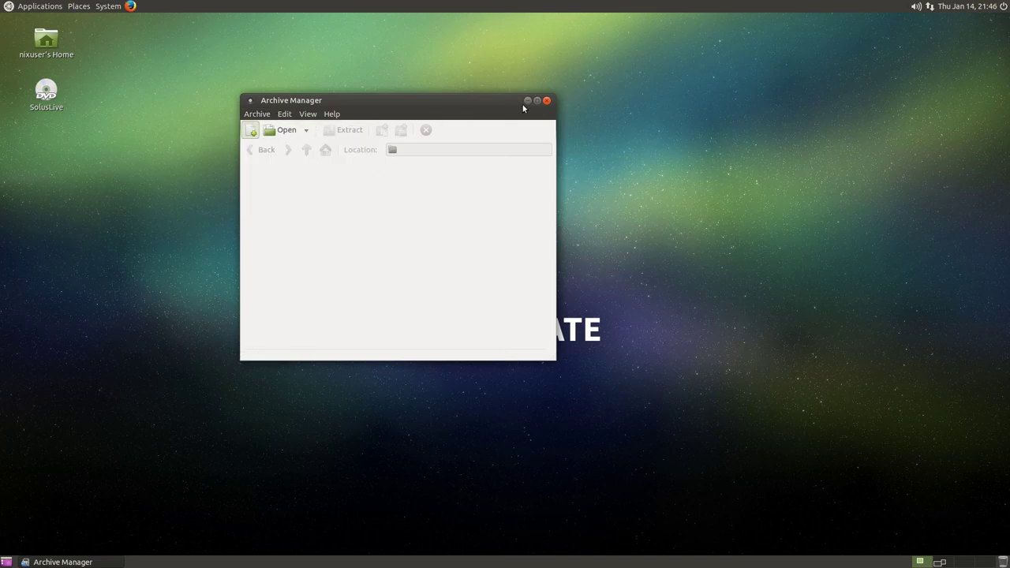
{"action": "left_click", "coordinate": [547, 101]}
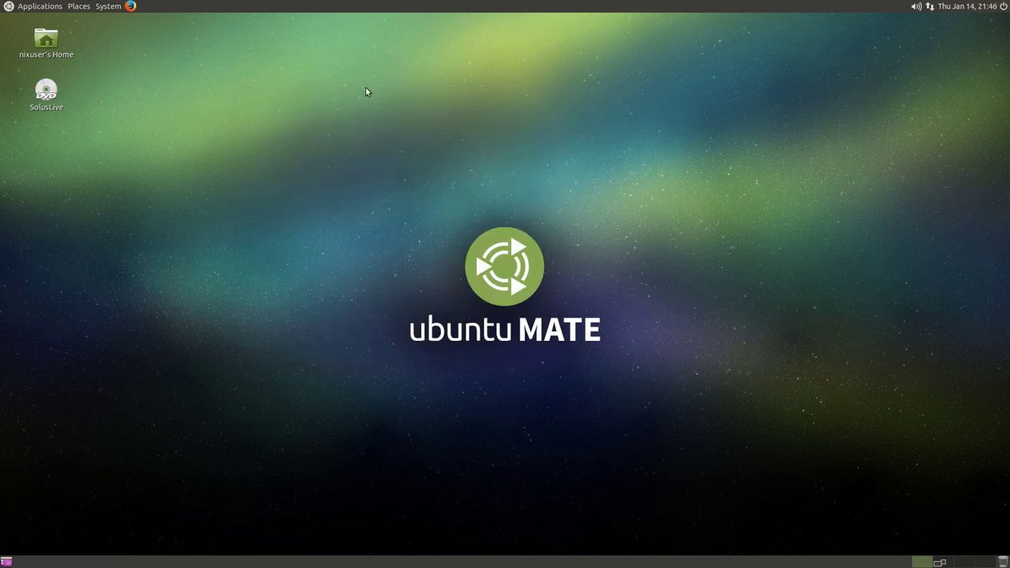
Open the System menu to browse its Administration tools.
{"action": "left_click", "coordinate": [101, 7]}
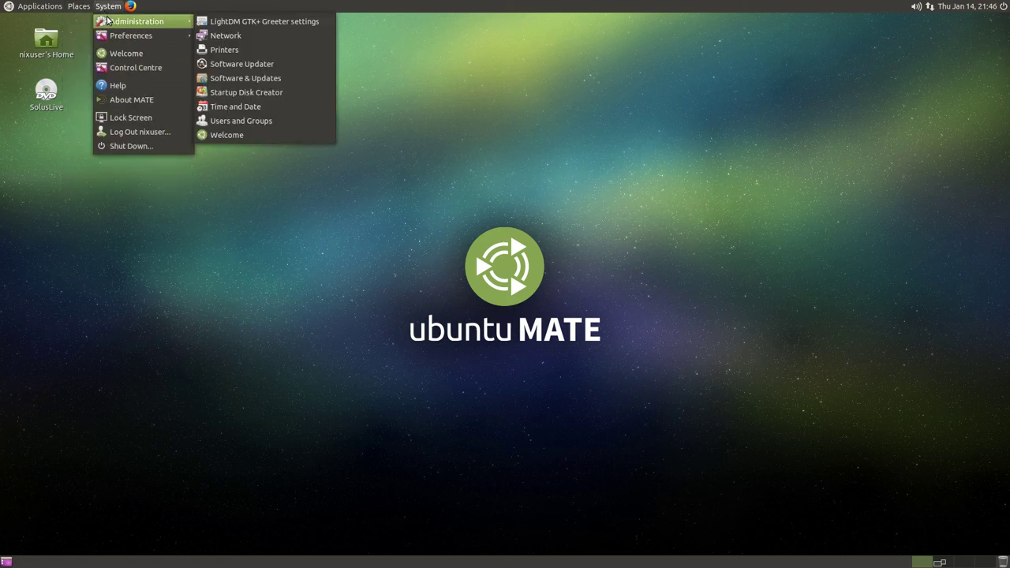
{"action": "mouse_move", "coordinate": [8, 7]}
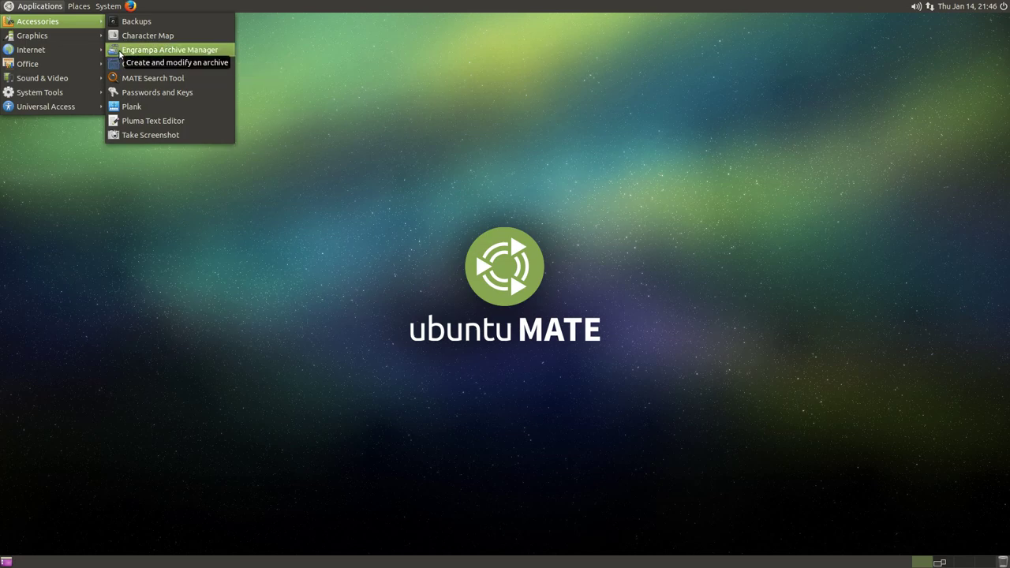
Launch galculator, check its About dialog (version 2.1.4), then open the Calculator mode menu.
{"action": "left_click", "coordinate": [119, 64]}
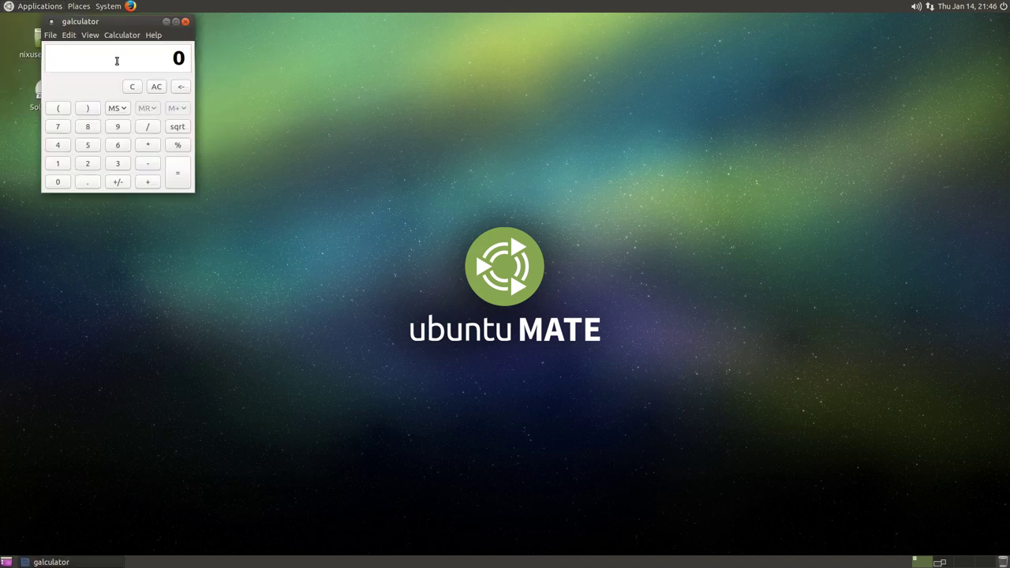
{"action": "left_click", "coordinate": [114, 39]}
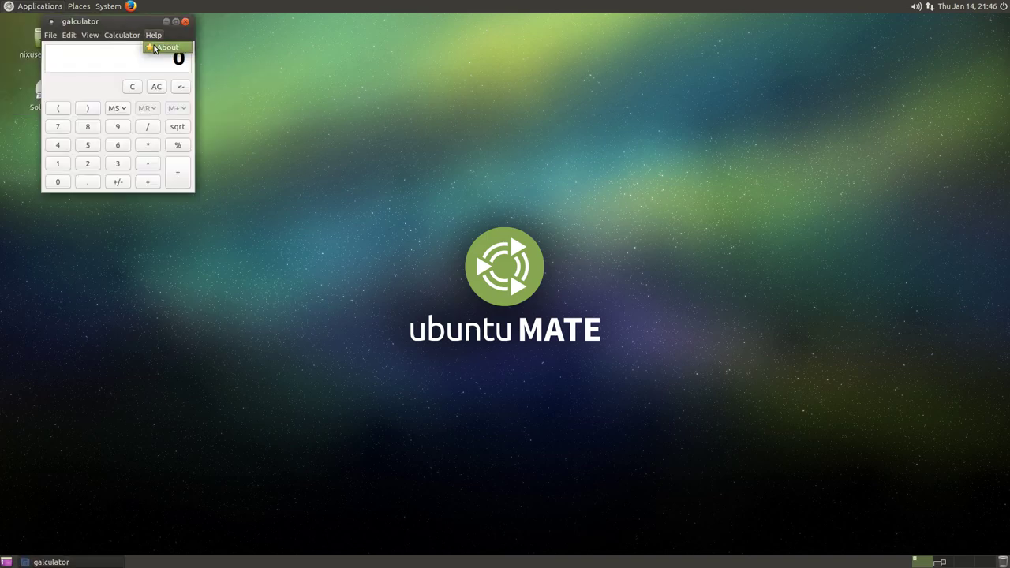
{"action": "left_click", "coordinate": [154, 50]}
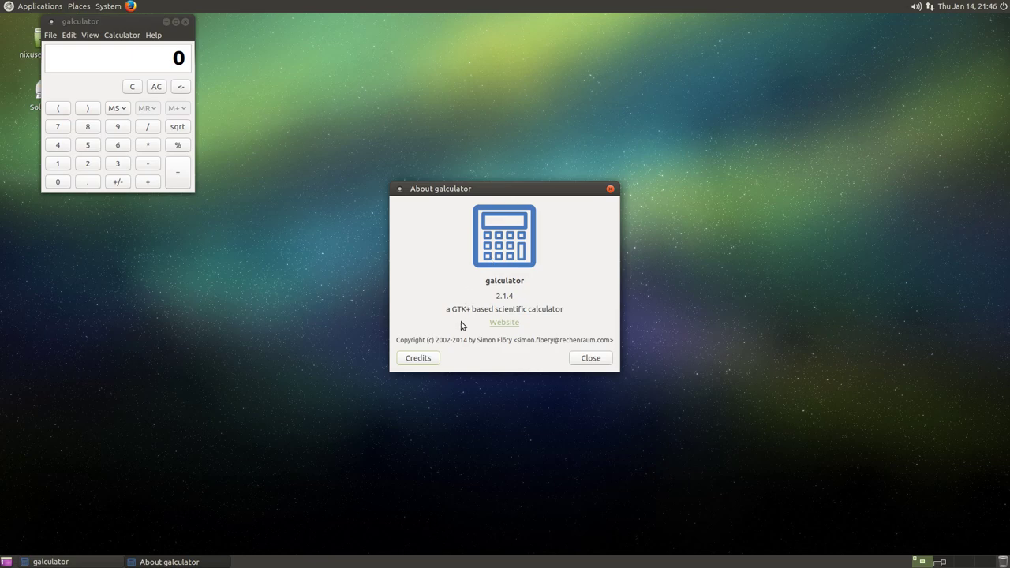
{"action": "left_click_drag", "start_coordinate": [453, 341], "coordinate": [514, 343]}
{"action": "left_click", "coordinate": [461, 341]}
{"action": "left_click", "coordinate": [610, 190]}
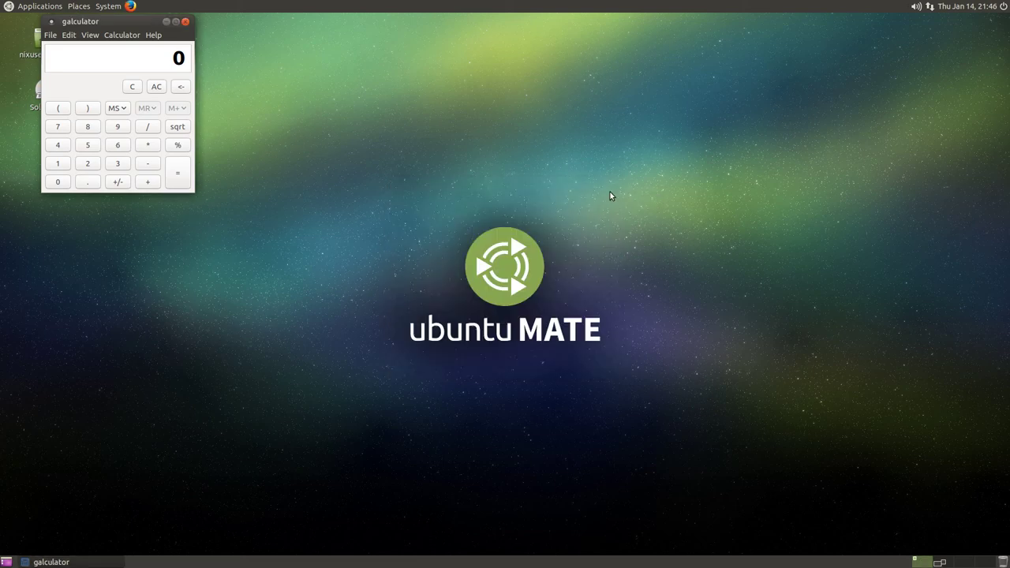
{"action": "left_click", "coordinate": [148, 36]}
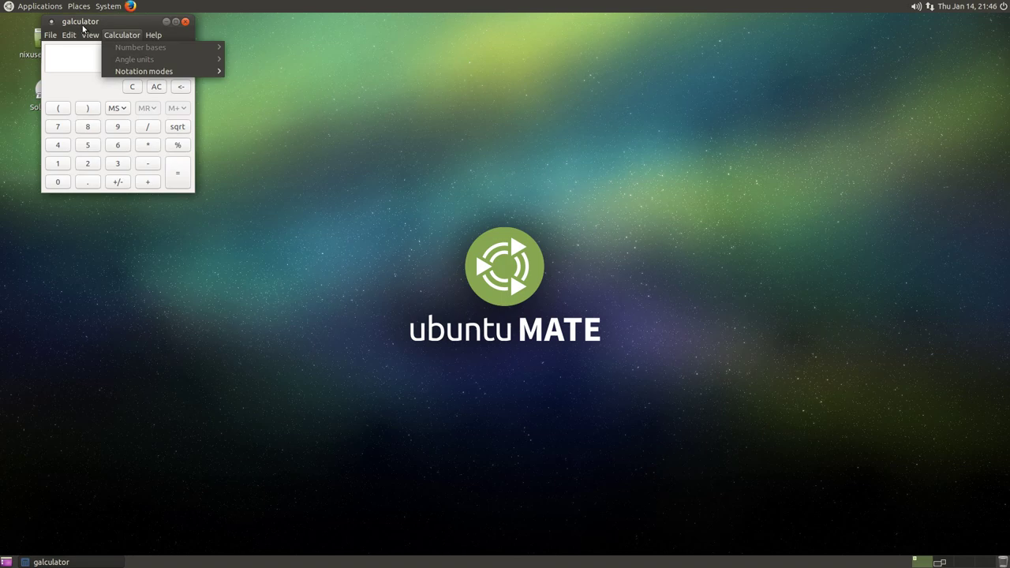
{"action": "left_click", "coordinate": [84, 26]}
Close galculator, search the home folder for 'screen' in MATE Search Tool, then close it.
{"action": "left_click", "coordinate": [185, 21]}
{"action": "left_click", "coordinate": [38, 5]}
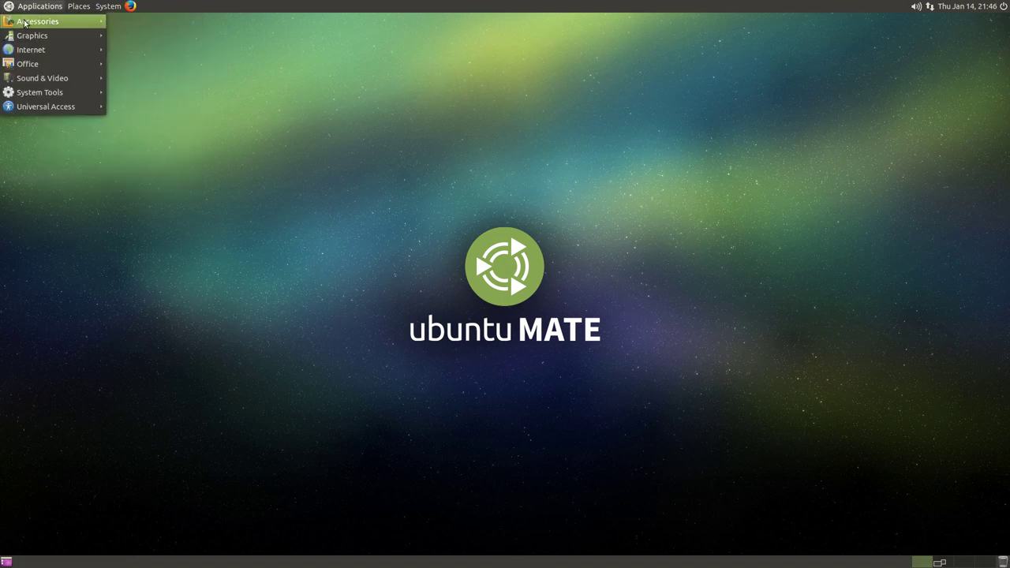
{"action": "mouse_move", "coordinate": [28, 37]}
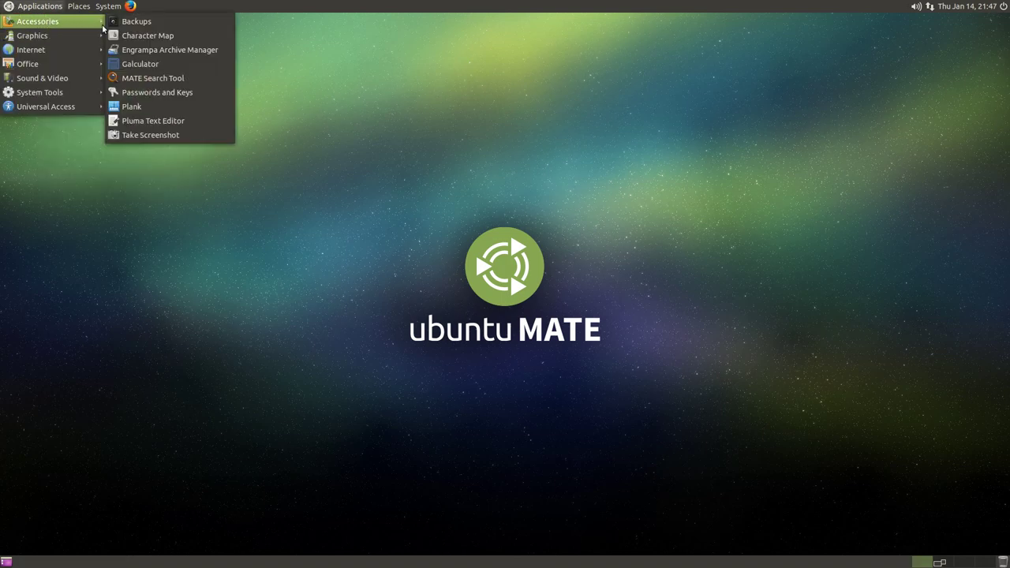
{"action": "left_click", "coordinate": [149, 79]}
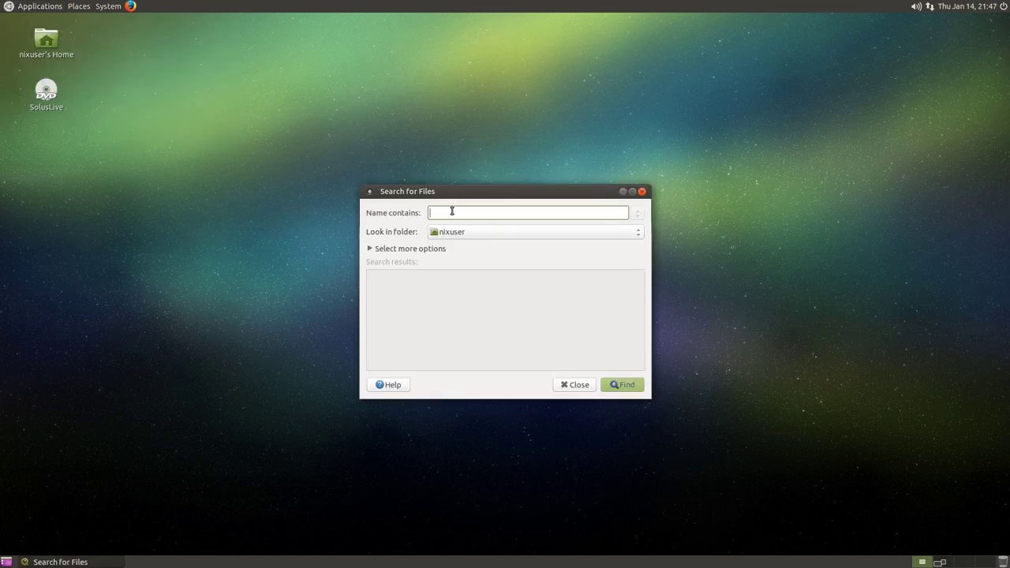
{"action": "type", "text": "screen"}
{"action": "key", "text": "Return"}
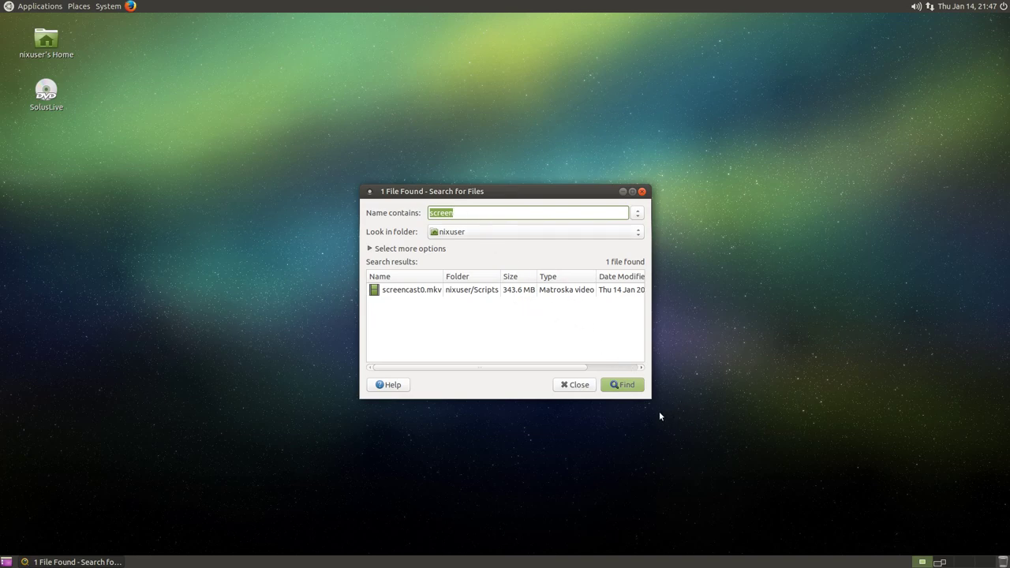
{"action": "left_click", "coordinate": [570, 384]}
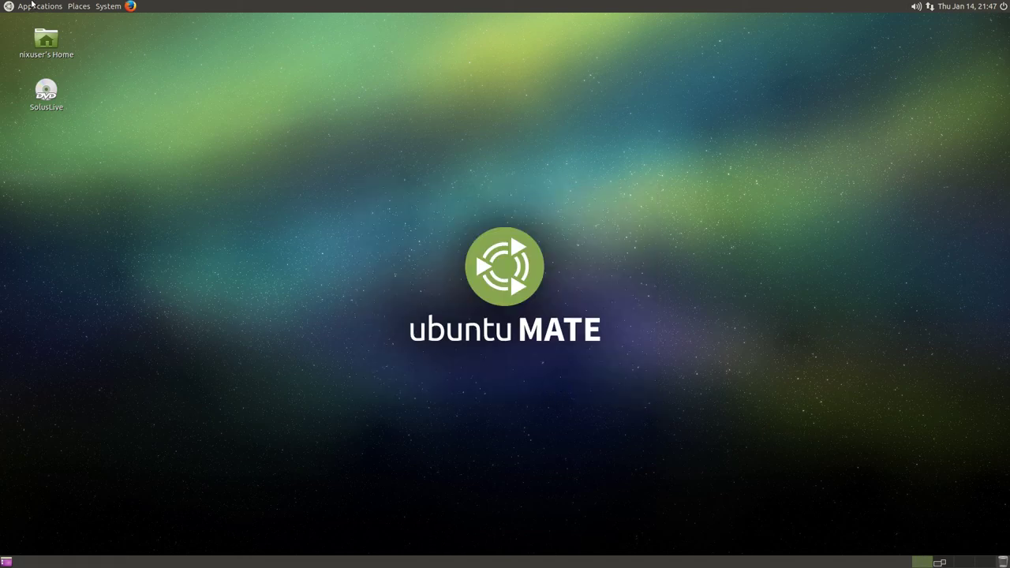
{"action": "left_click", "coordinate": [32, 5]}
{"action": "mouse_move", "coordinate": [42, 29]}
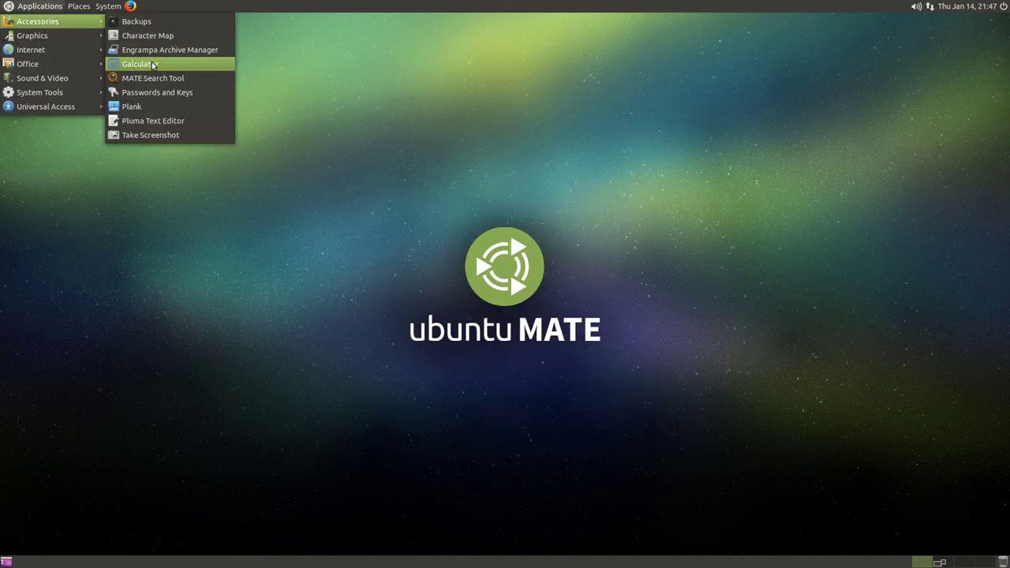
{"action": "left_click", "coordinate": [154, 94]}
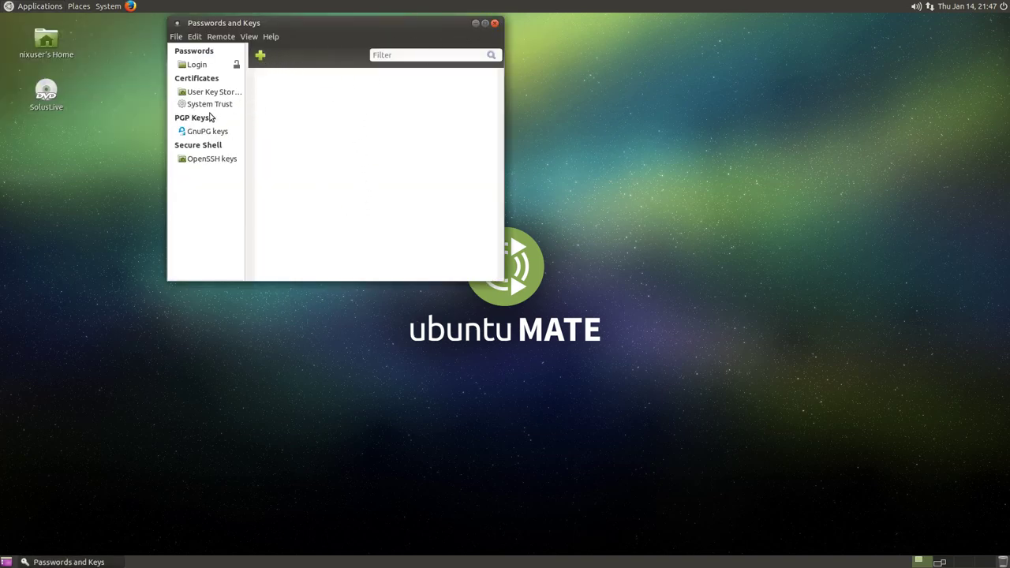
Close the passwords window, start the Plank dock, and inspect the VLC launcher's options.
{"action": "left_click", "coordinate": [494, 23]}
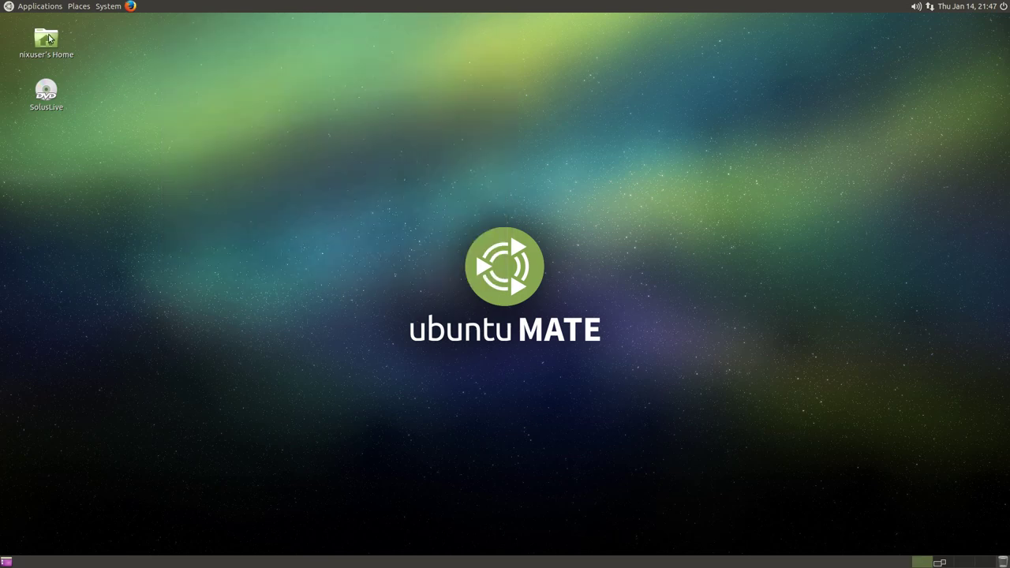
{"action": "left_click", "coordinate": [12, 10]}
{"action": "mouse_move", "coordinate": [71, 21]}
{"action": "left_click", "coordinate": [144, 108]}
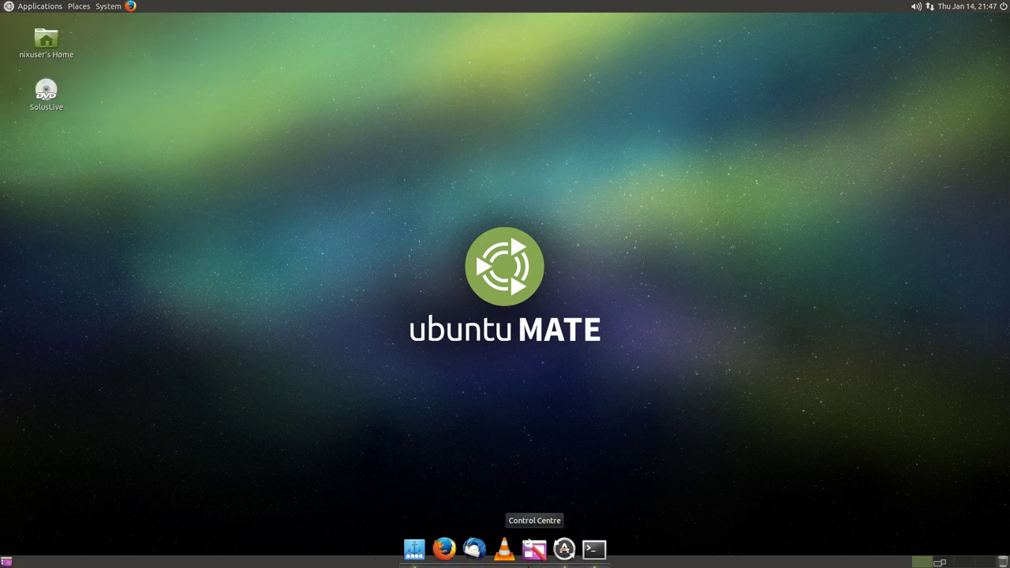
{"action": "right_click", "coordinate": [513, 565]}
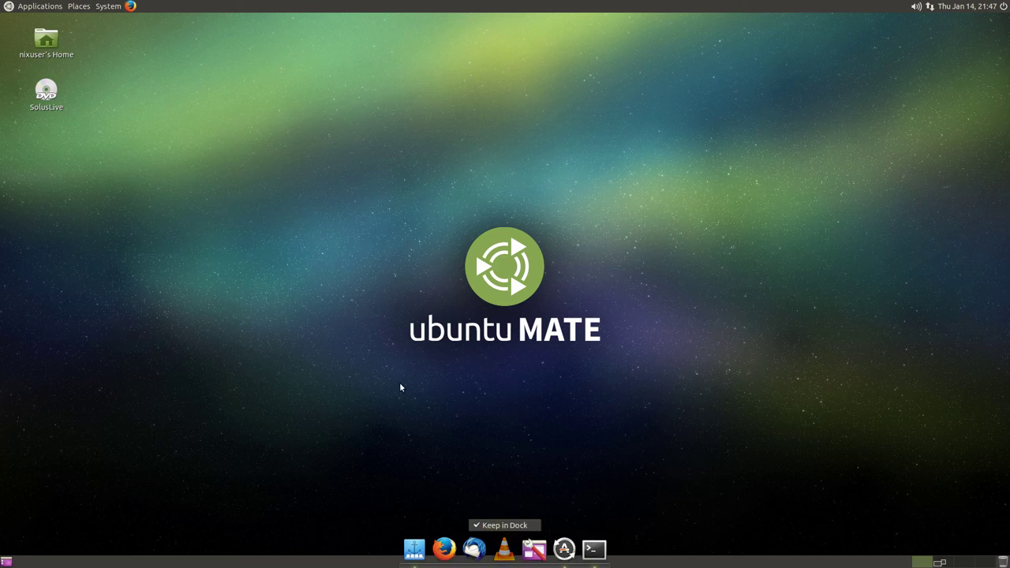
{"action": "left_click", "coordinate": [460, 400]}
In a new MATE Terminal, find plank with ps -e |grep -i plank and run killall plank.
{"action": "left_click", "coordinate": [32, 8]}
{"action": "mouse_move", "coordinate": [48, 95]}
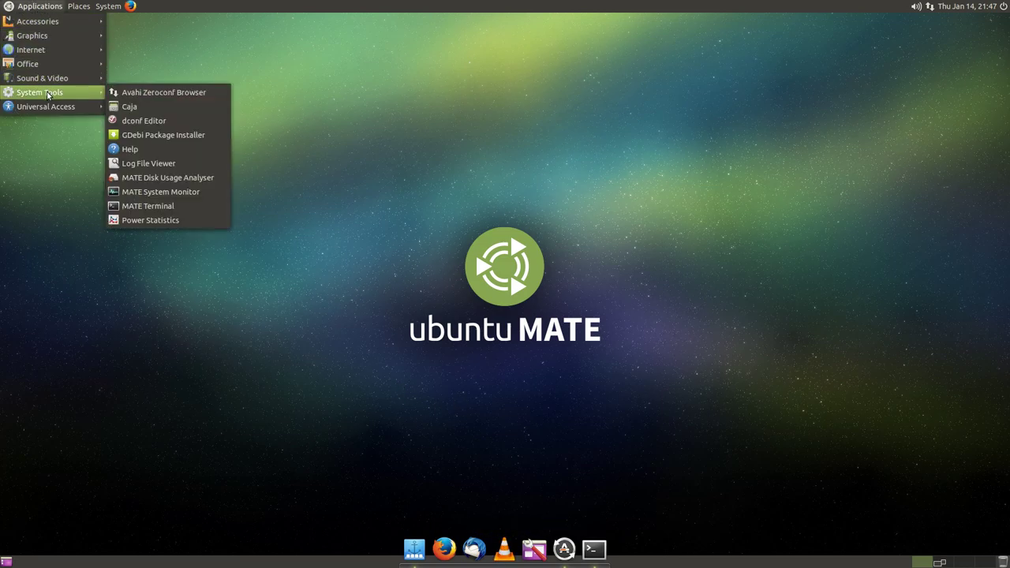
{"action": "left_click", "coordinate": [162, 208]}
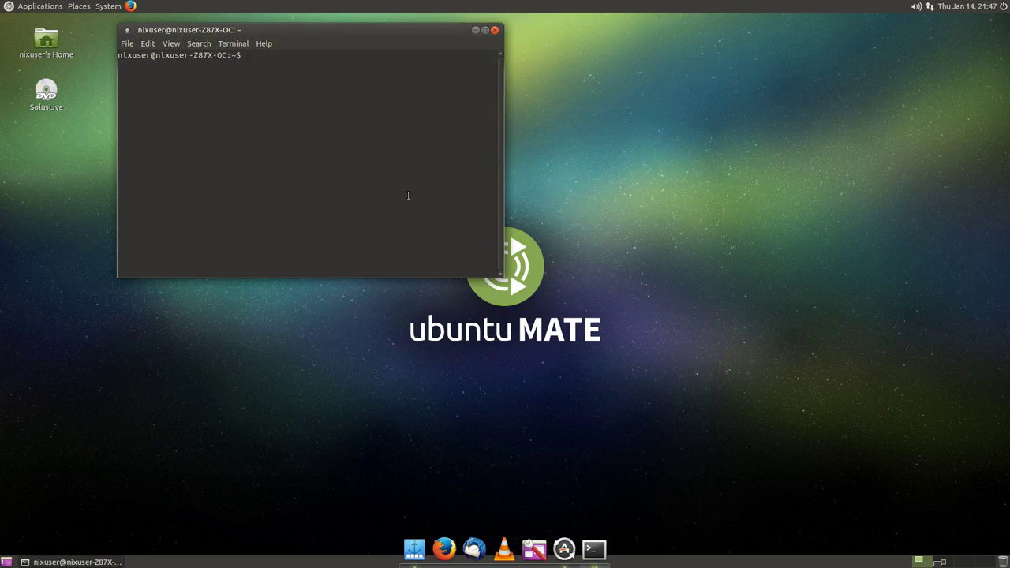
{"action": "type", "text": "ps -e |grep -i plank"}
{"action": "key", "text": "Return"}
{"action": "type", "text": "killall plank"}
{"action": "key", "text": "Return"}
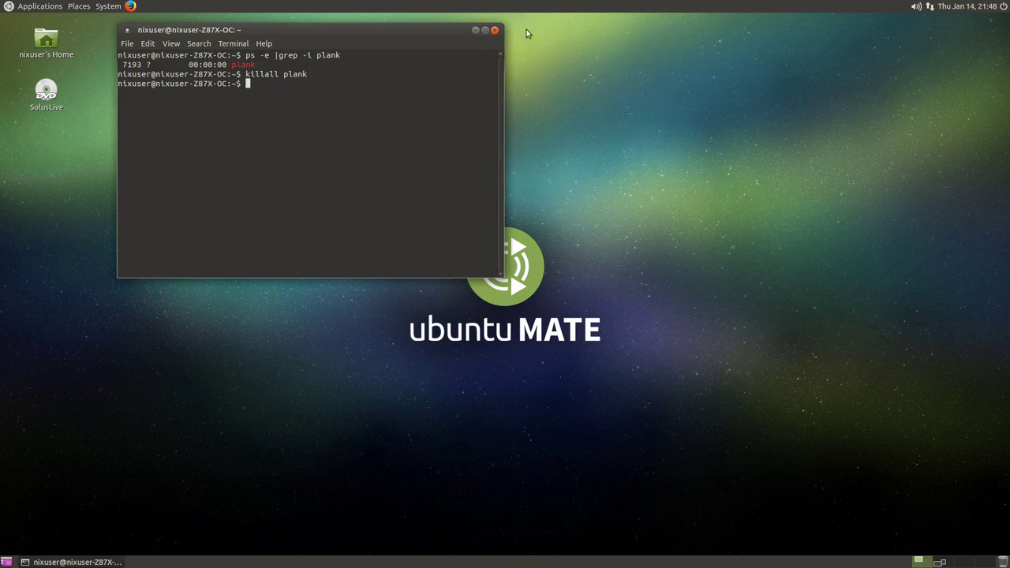
{"action": "left_click", "coordinate": [495, 30]}
{"action": "left_click", "coordinate": [24, 6]}
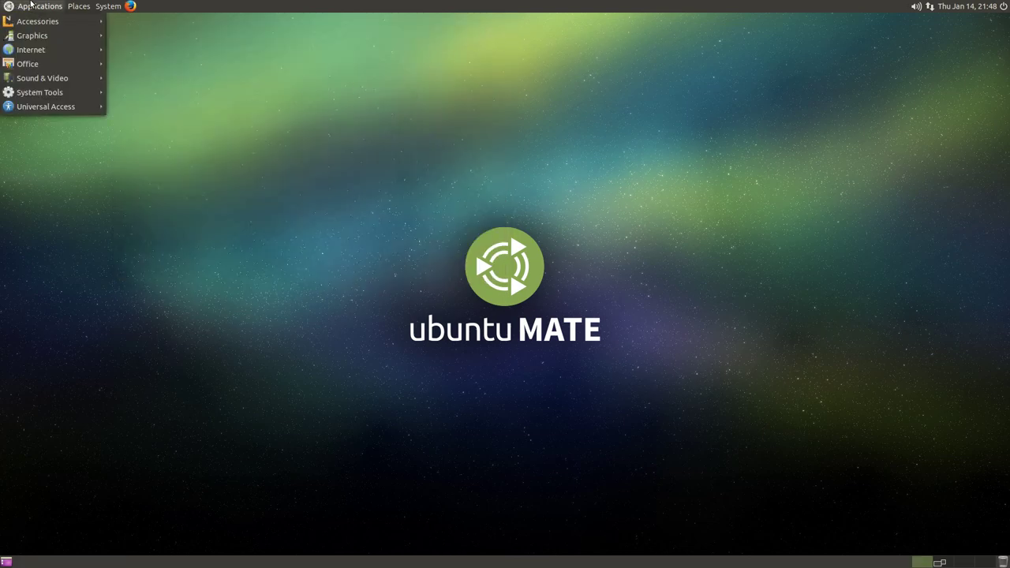
{"action": "mouse_move", "coordinate": [41, 22]}
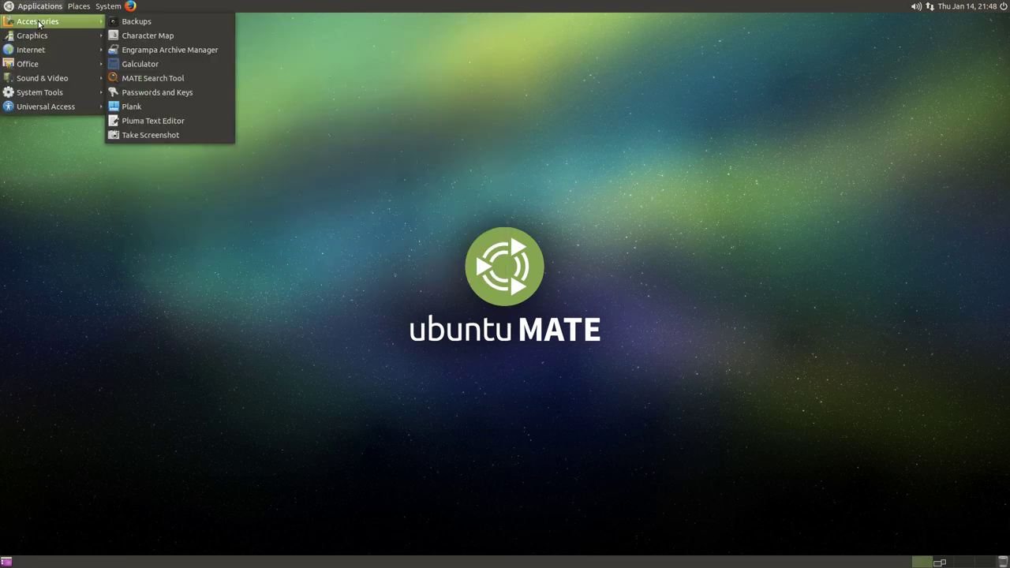
{"action": "left_click", "coordinate": [144, 121]}
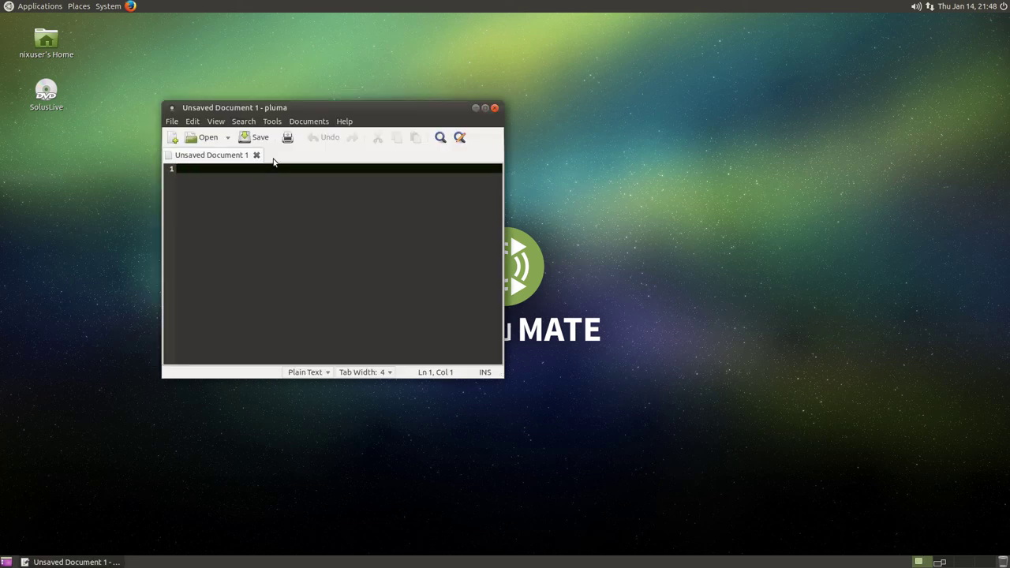
{"action": "left_click", "coordinate": [345, 121]}
{"action": "left_click", "coordinate": [347, 148]}
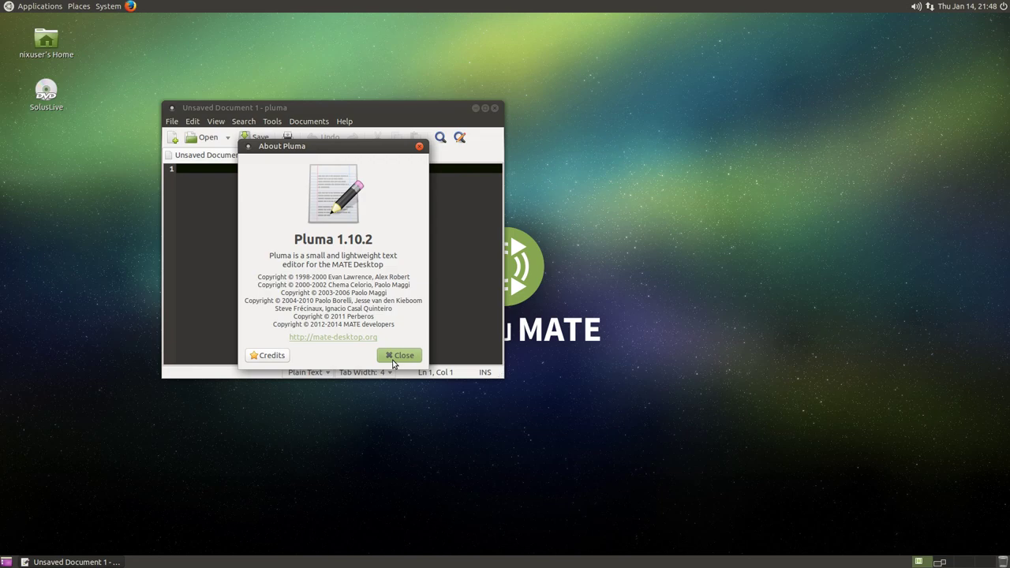
{"action": "left_click", "coordinate": [399, 356]}
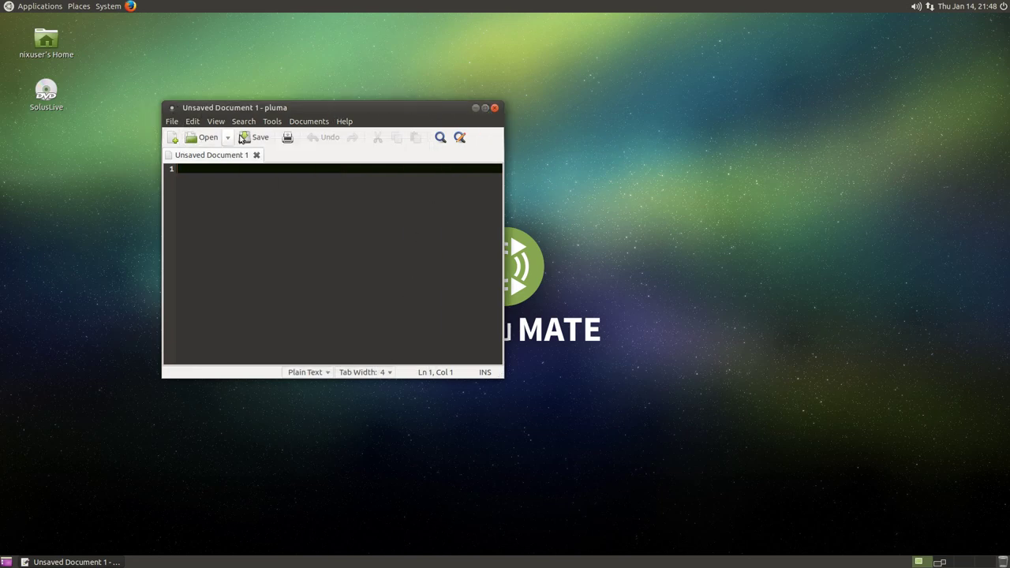
{"action": "left_click", "coordinate": [495, 108]}
{"action": "left_click", "coordinate": [4, 6]}
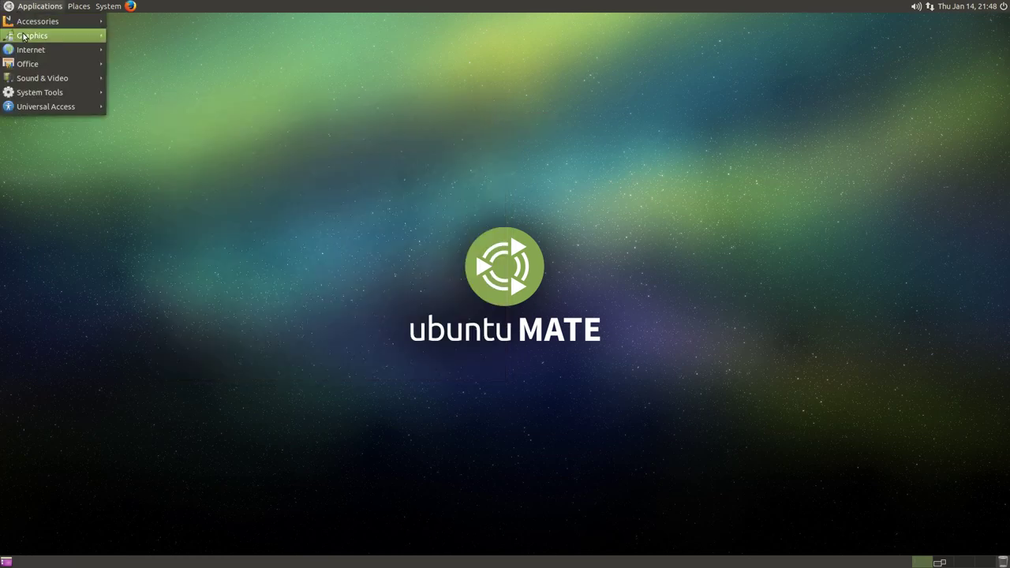
{"action": "mouse_move", "coordinate": [31, 68]}
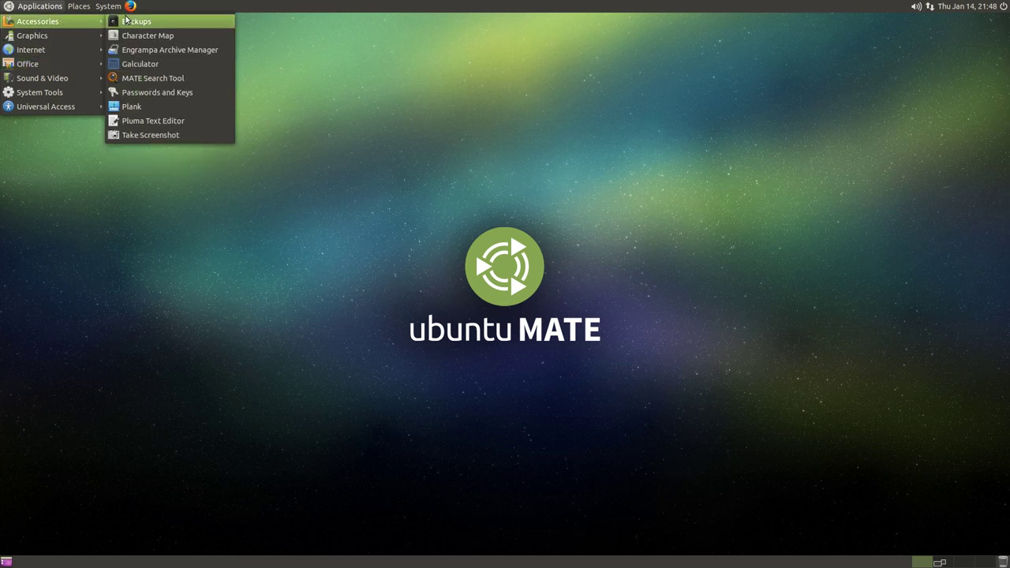
{"action": "left_click", "coordinate": [157, 135]}
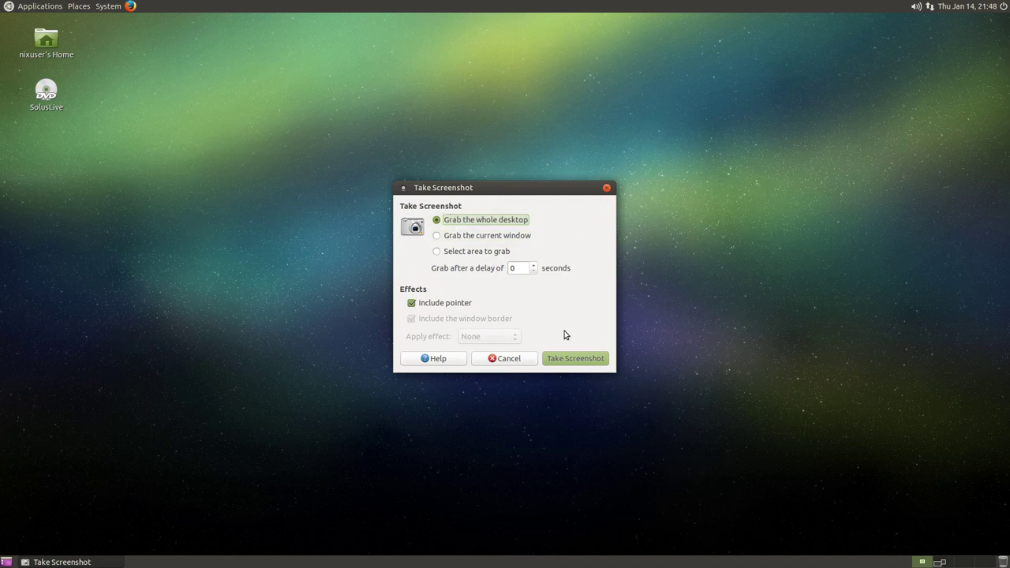
{"action": "left_click", "coordinate": [584, 361]}
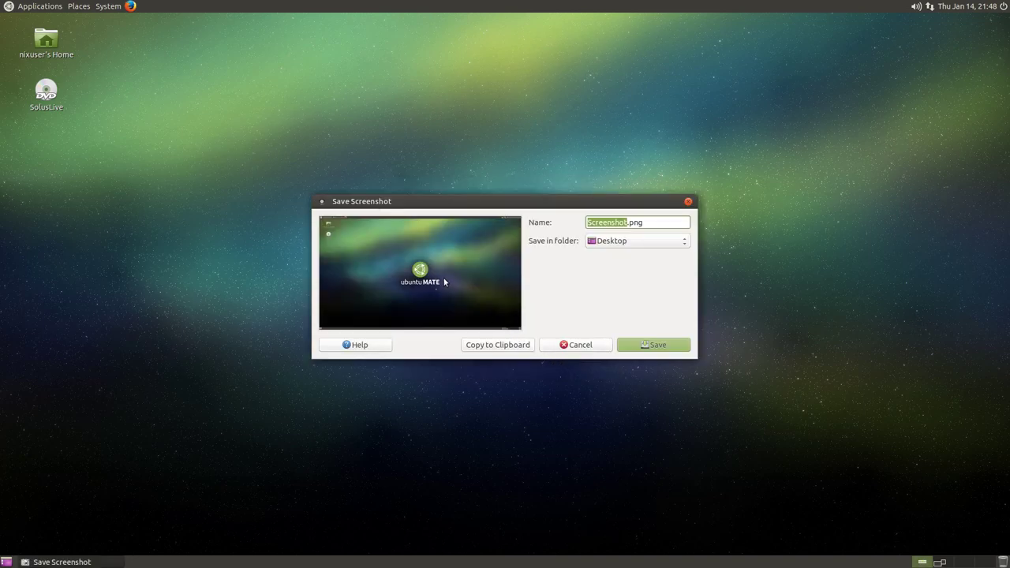
{"action": "left_click", "coordinate": [689, 201]}
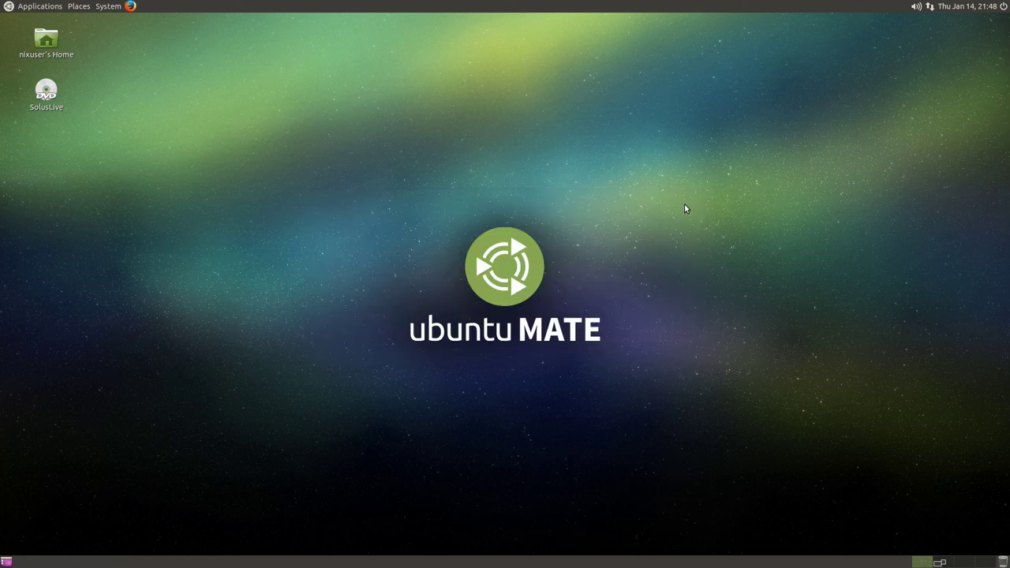
{"action": "left_click", "coordinate": [36, 5]}
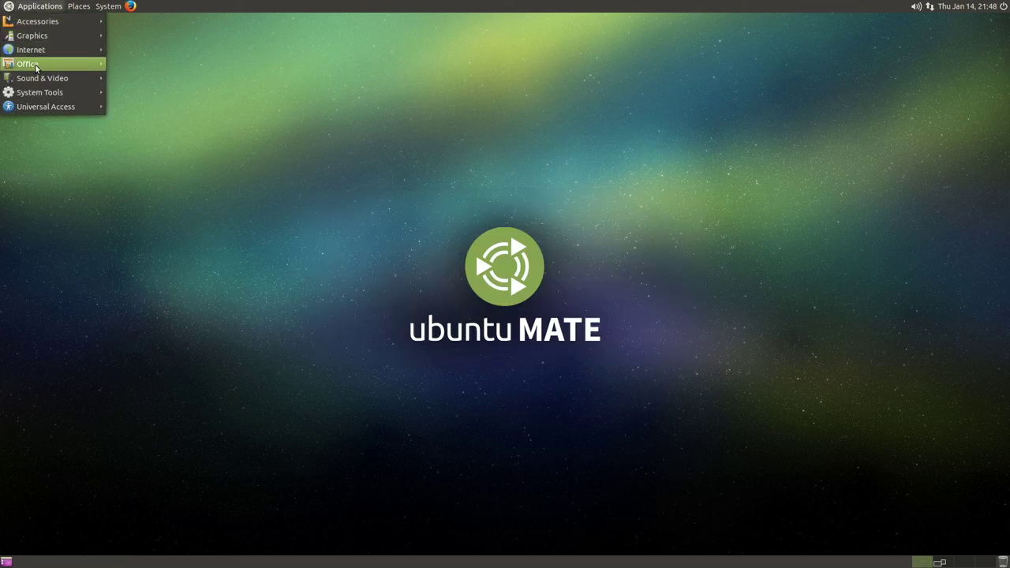
{"action": "mouse_move", "coordinate": [34, 94]}
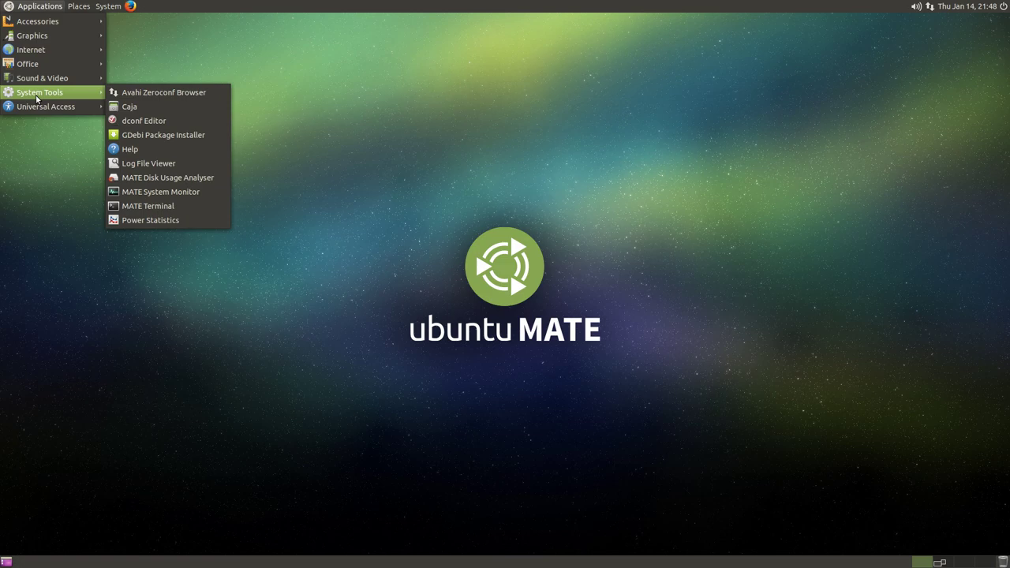
{"action": "mouse_move", "coordinate": [52, 22]}
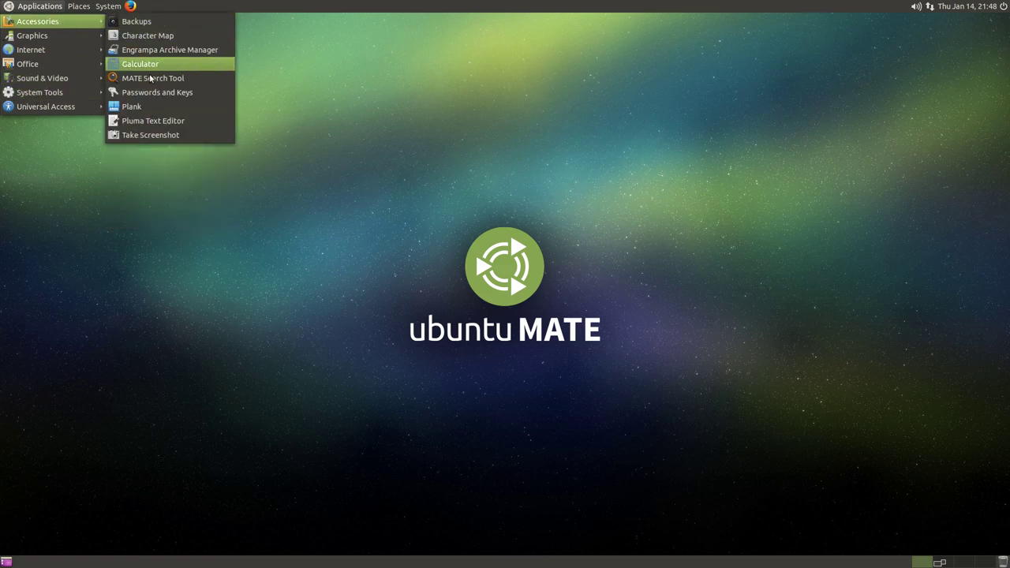
{"action": "mouse_move", "coordinate": [71, 39]}
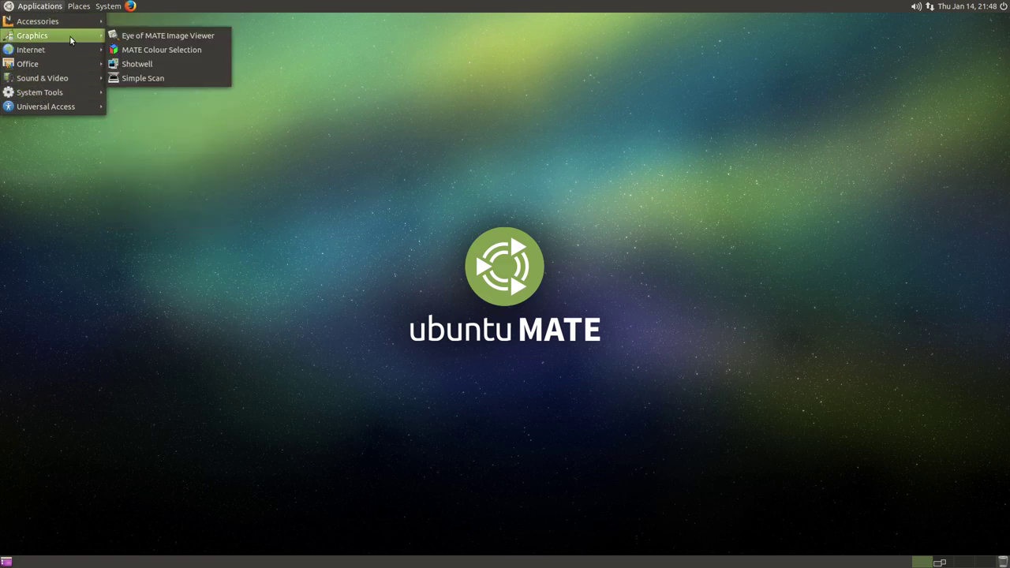
{"action": "left_click", "coordinate": [140, 38]}
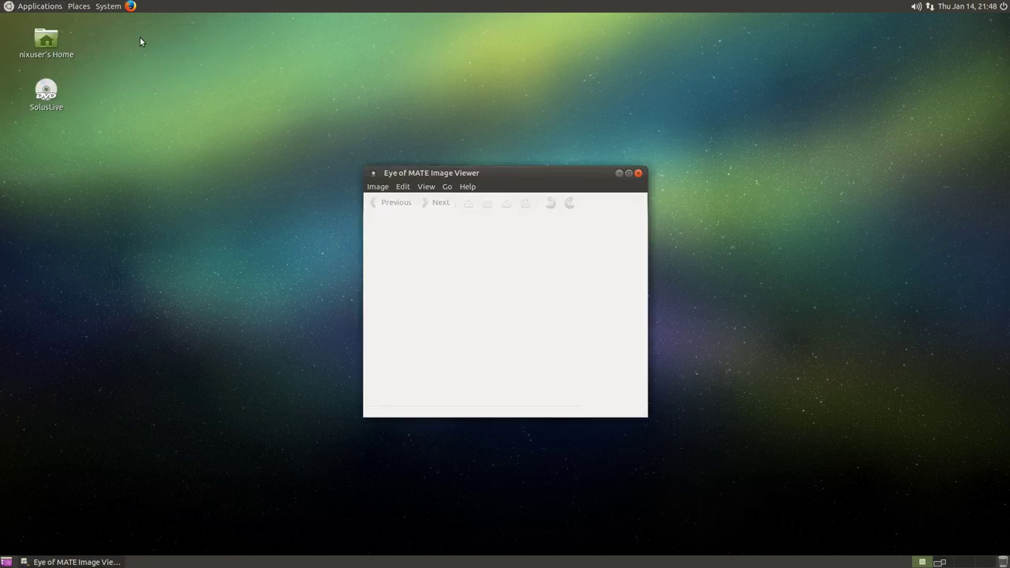
{"action": "left_click", "coordinate": [466, 188]}
{"action": "left_click", "coordinate": [479, 213]}
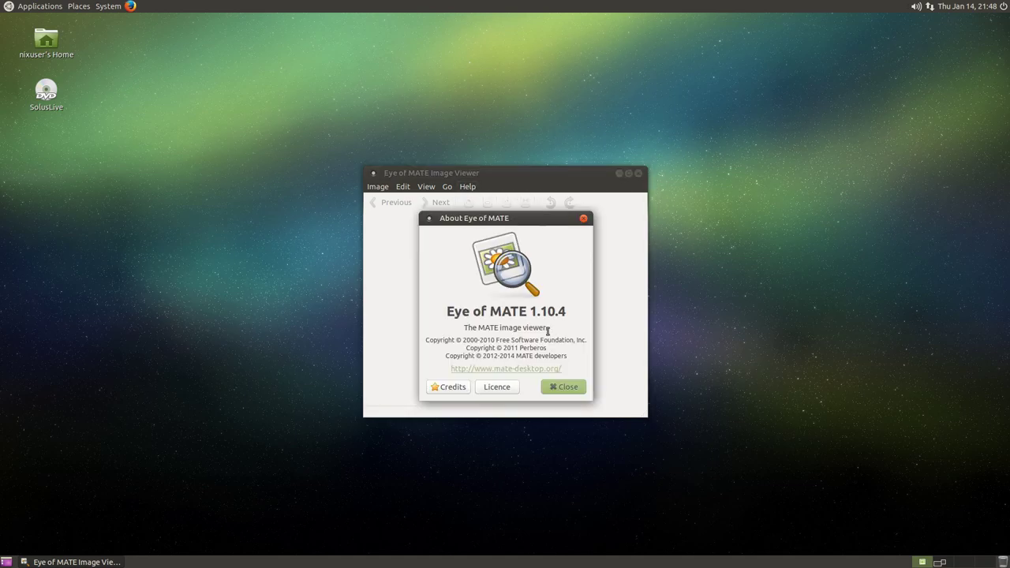
{"action": "left_click", "coordinate": [563, 387]}
{"action": "left_click", "coordinate": [639, 173]}
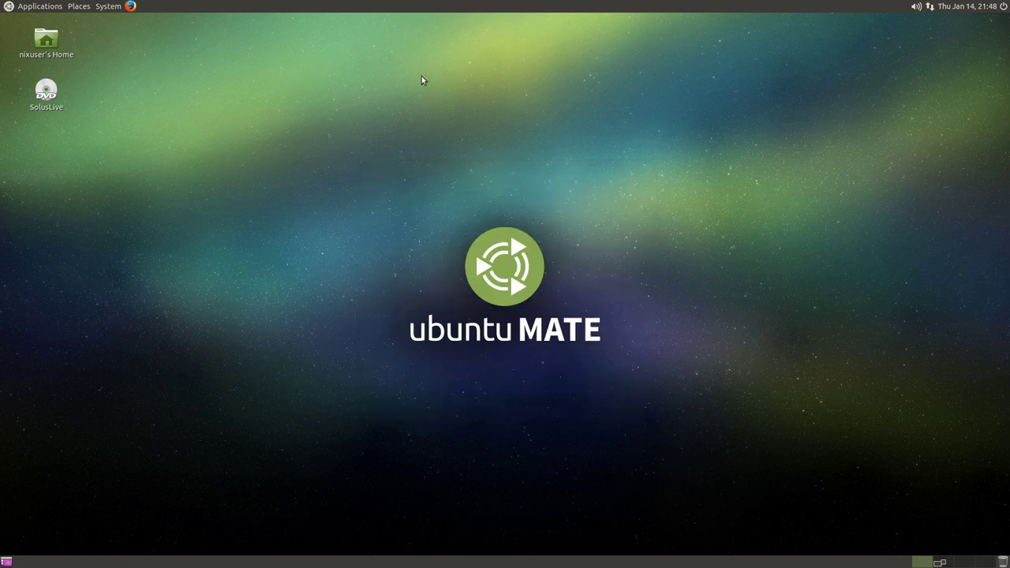
{"action": "left_click", "coordinate": [56, 6]}
{"action": "mouse_move", "coordinate": [53, 37]}
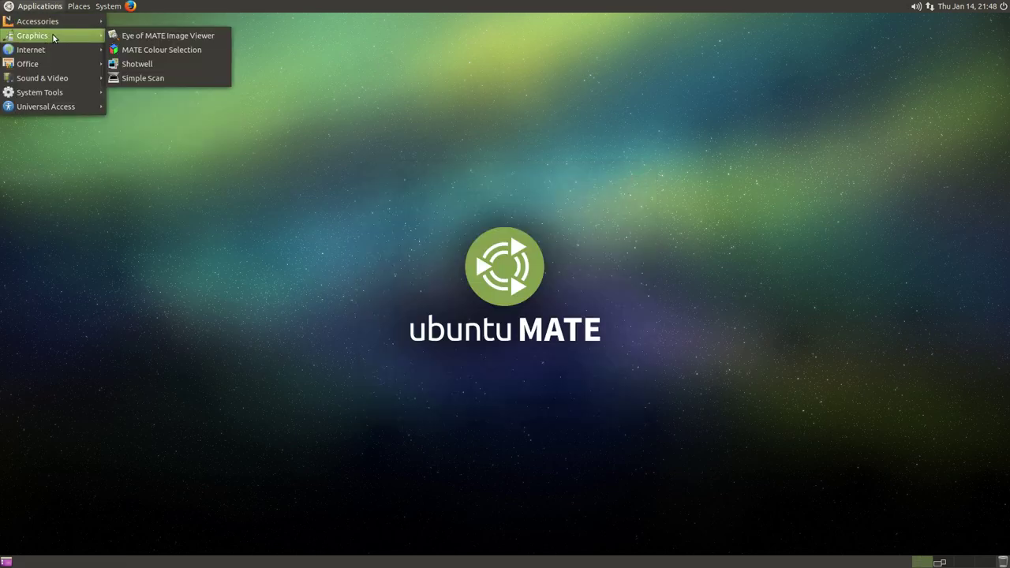
{"action": "left_click", "coordinate": [161, 50]}
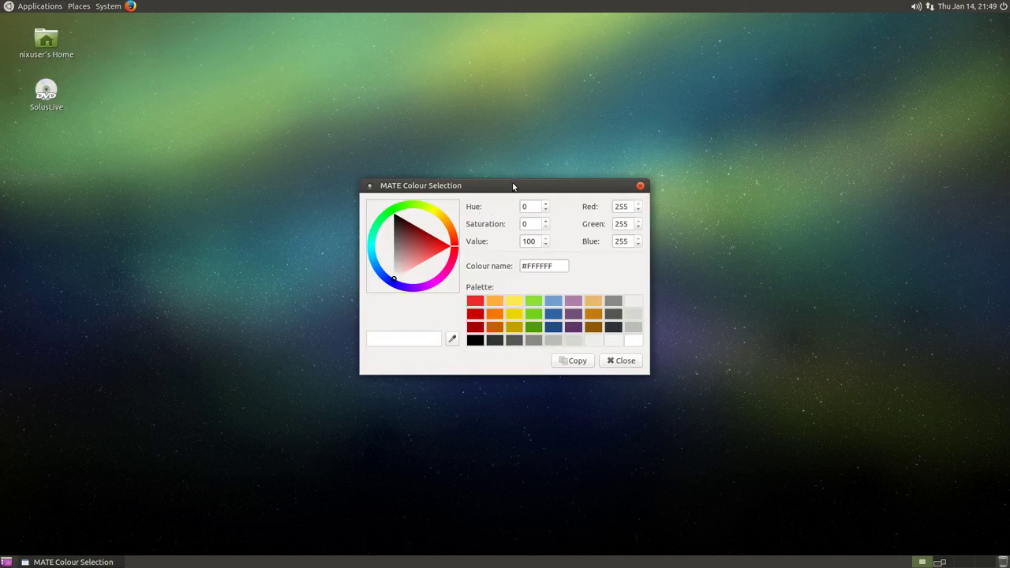
{"action": "left_click_drag", "start_coordinate": [512, 187], "coordinate": [531, 147]}
{"action": "left_click", "coordinate": [659, 146]}
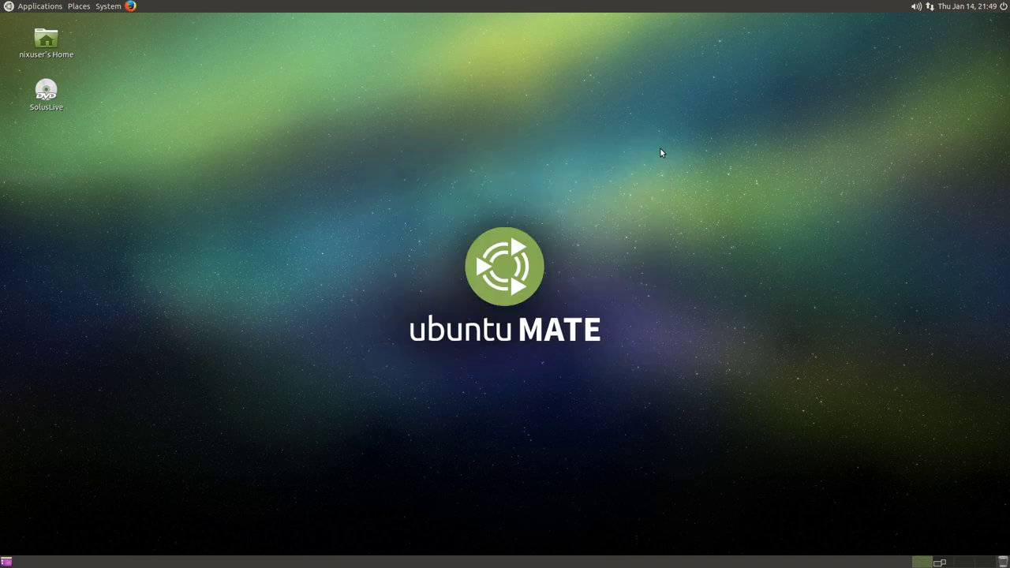
{"action": "left_click", "coordinate": [36, 5]}
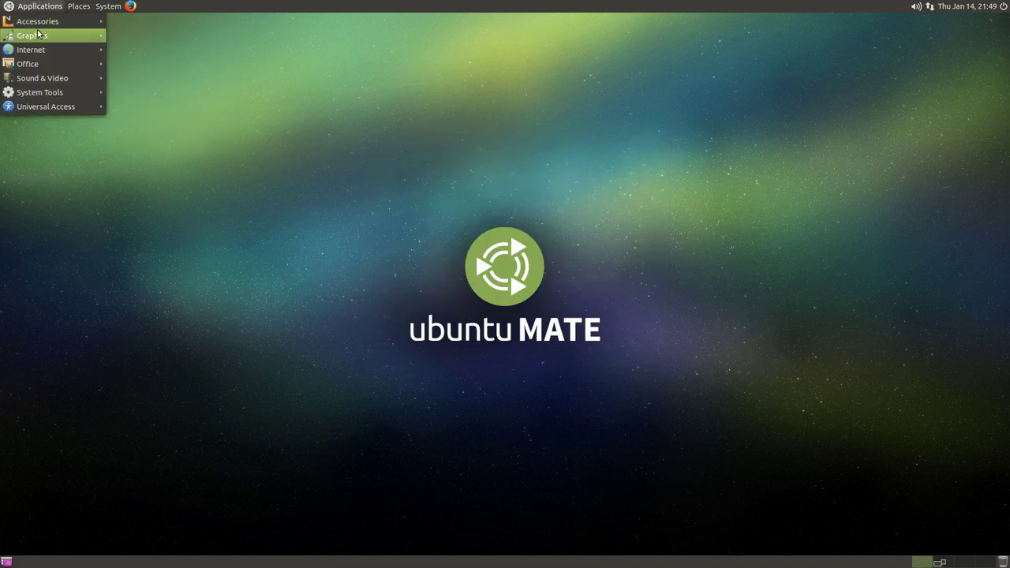
{"action": "mouse_move", "coordinate": [38, 32]}
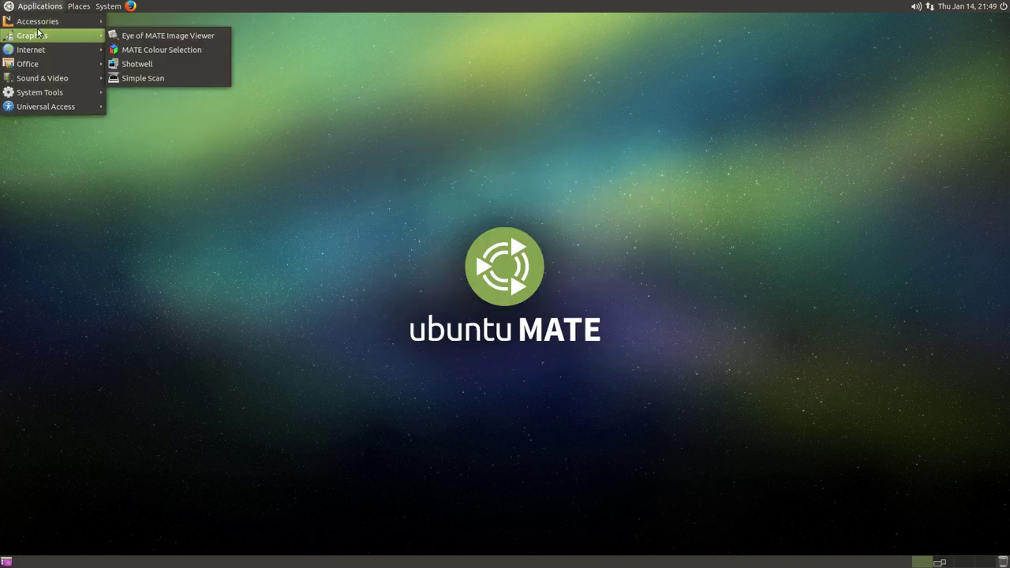
{"action": "left_click", "coordinate": [135, 67]}
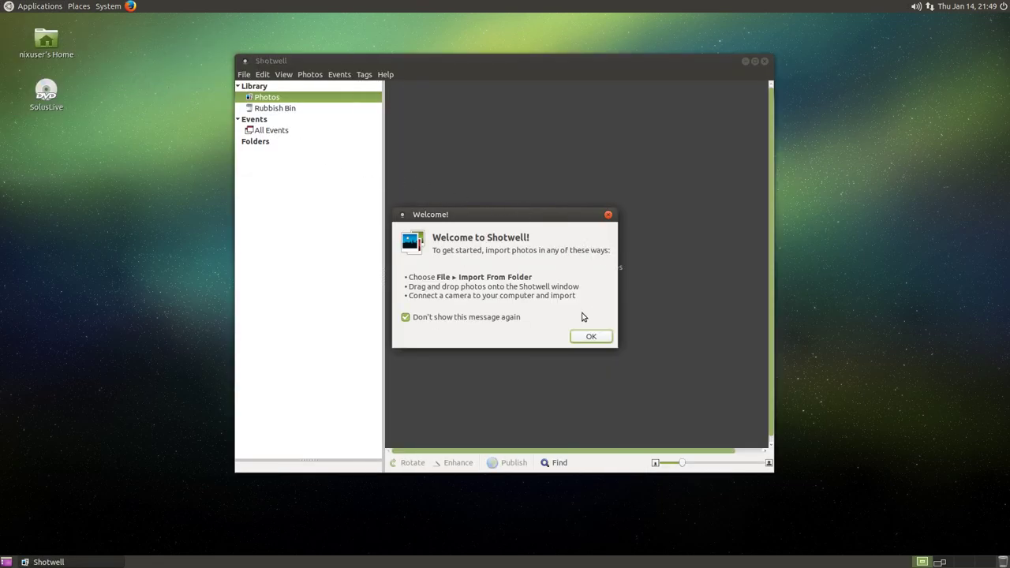
{"action": "left_click", "coordinate": [586, 337]}
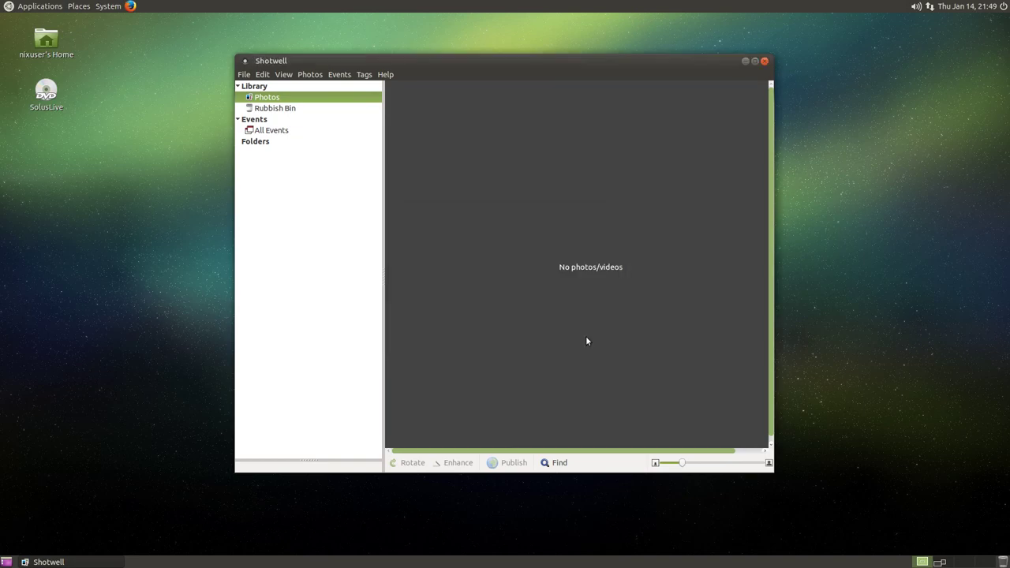
{"action": "left_click", "coordinate": [383, 75]}
{"action": "left_click", "coordinate": [391, 129]}
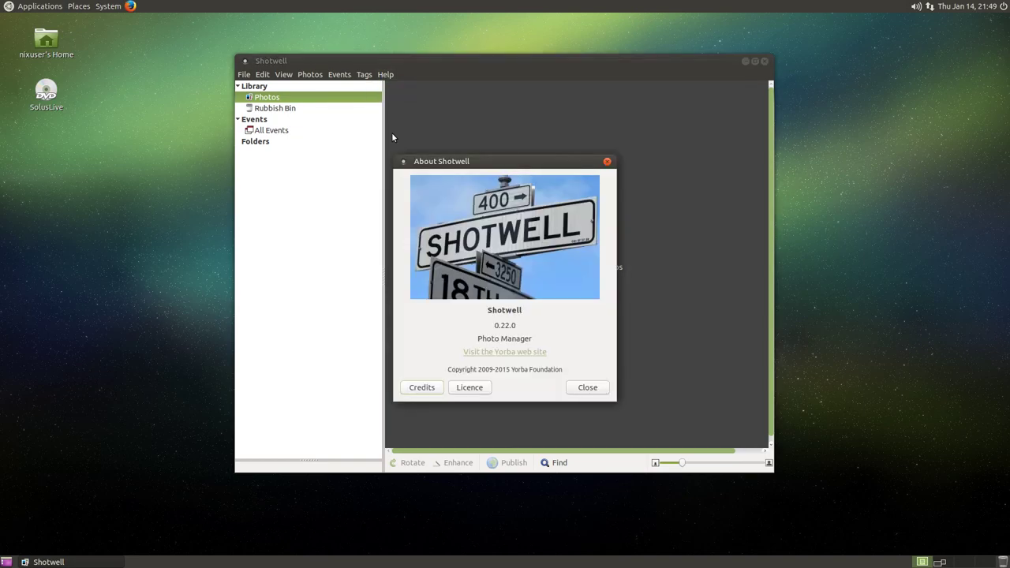
{"action": "left_click", "coordinate": [587, 388]}
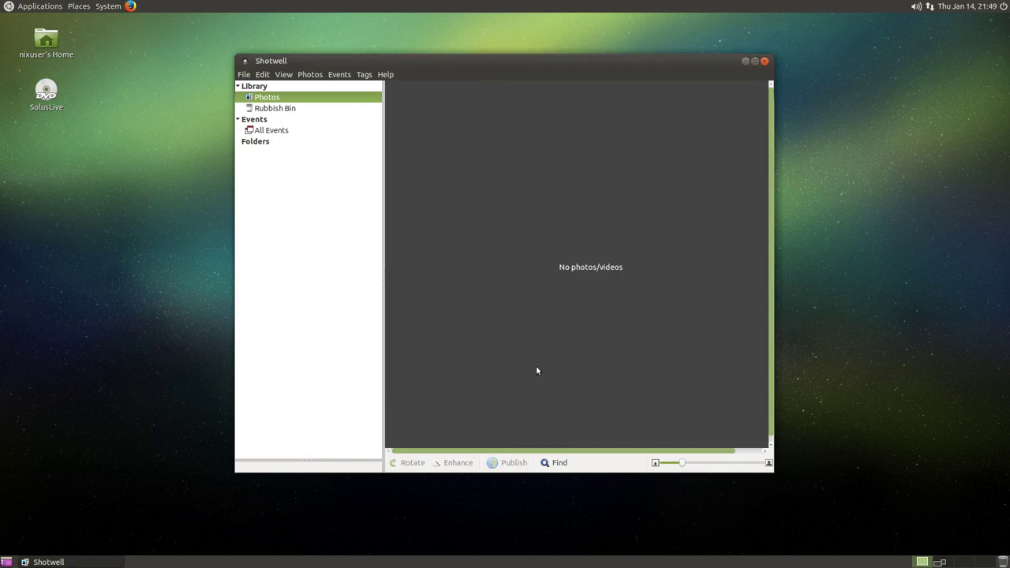
{"action": "left_click", "coordinate": [764, 62]}
{"action": "left_click", "coordinate": [3, 5]}
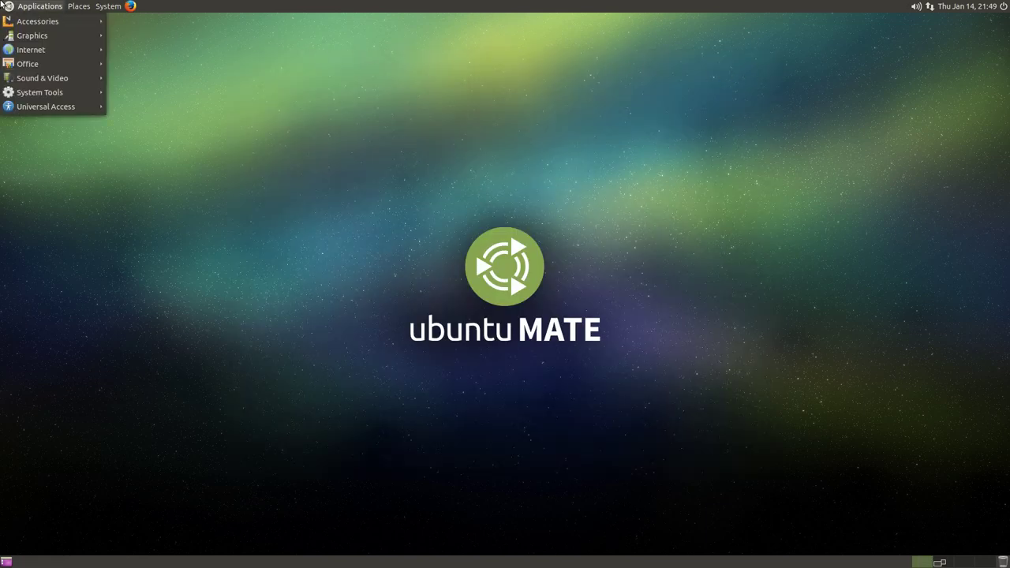
{"action": "mouse_move", "coordinate": [3, 24]}
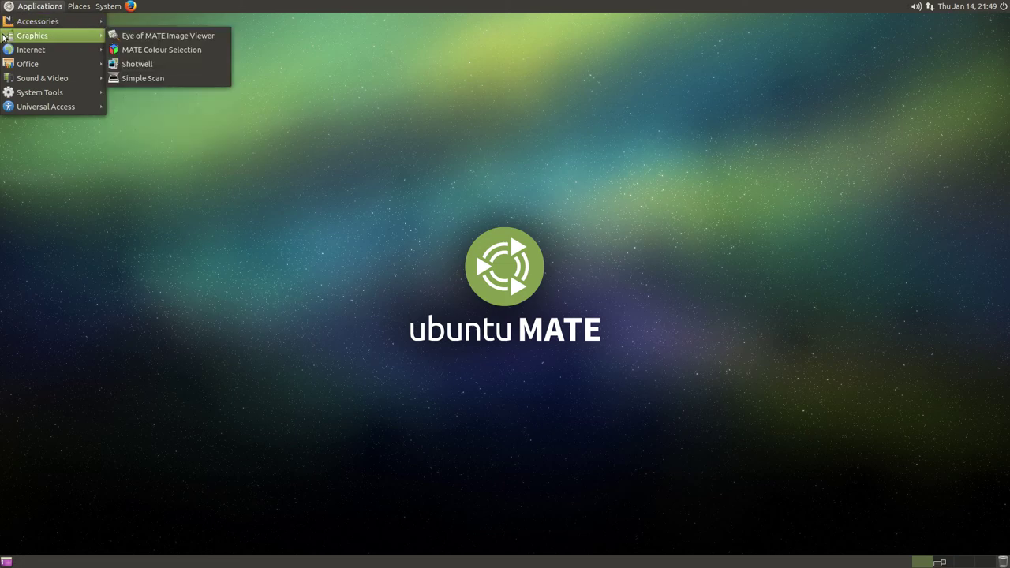
{"action": "left_click", "coordinate": [155, 79]}
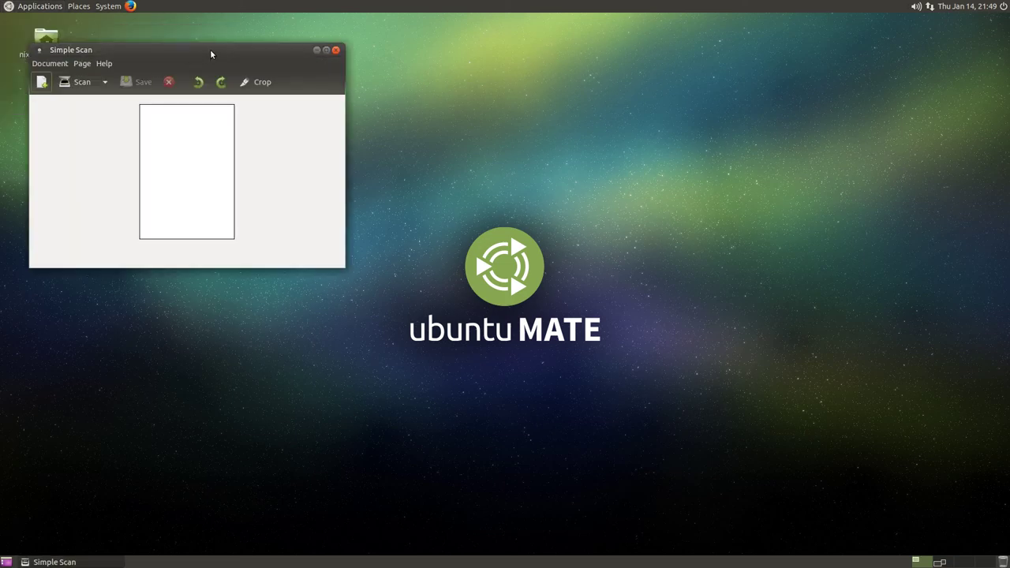
{"action": "left_click_drag", "start_coordinate": [210, 49], "coordinate": [489, 134]}
{"action": "left_click", "coordinate": [383, 150]}
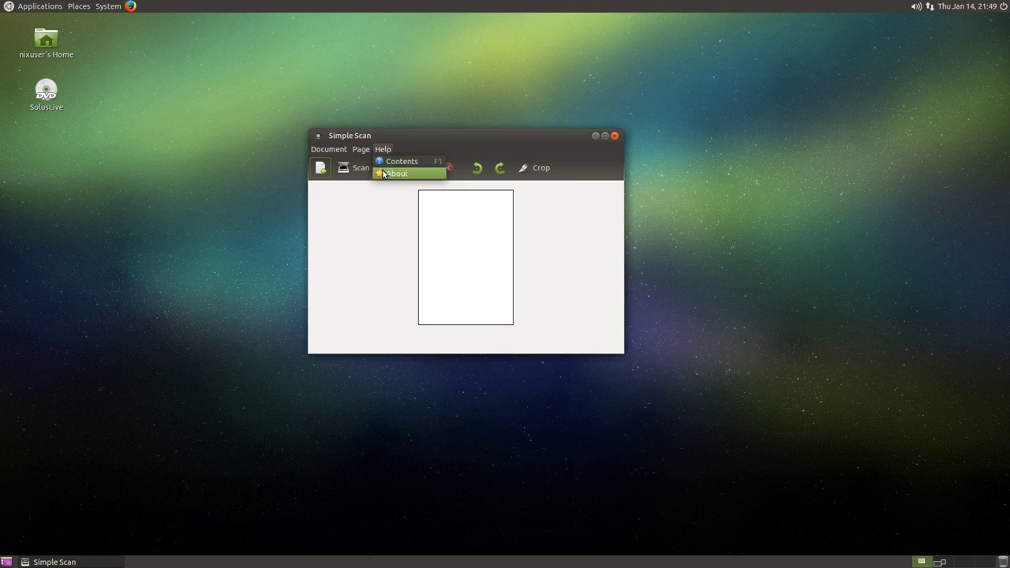
{"action": "left_click", "coordinate": [394, 172]}
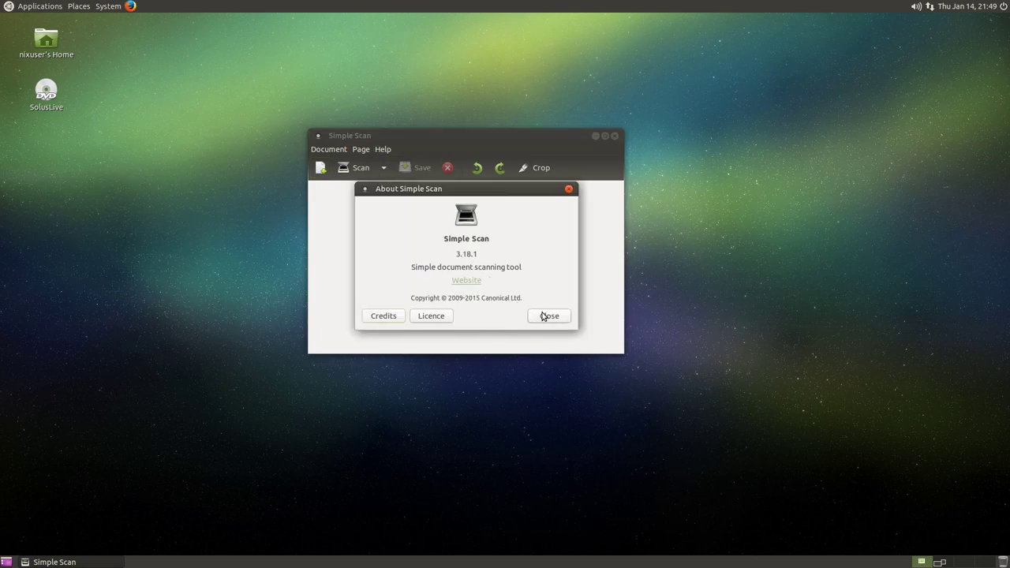
{"action": "left_click_drag", "start_coordinate": [451, 253], "coordinate": [478, 253]}
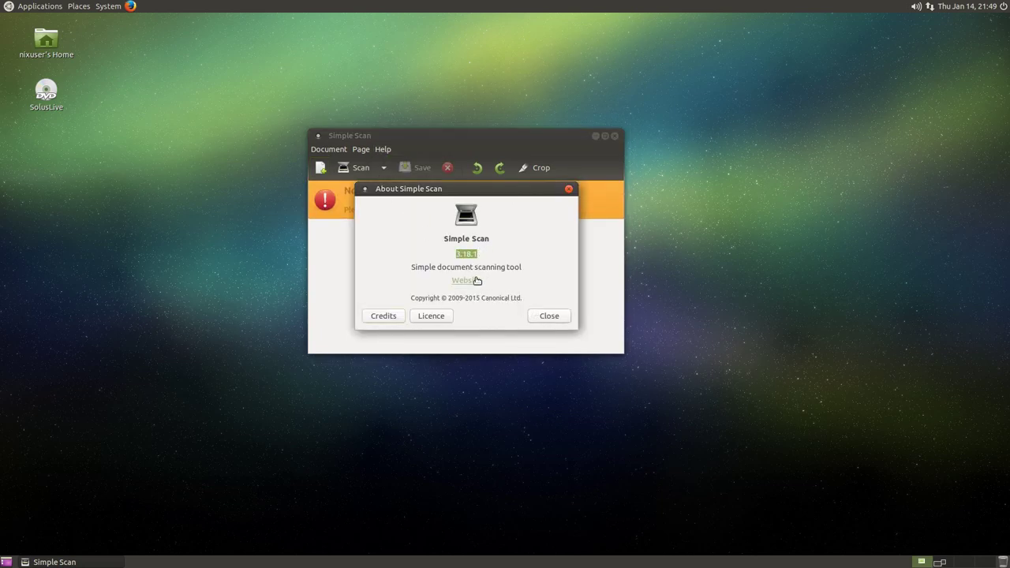
{"action": "left_click", "coordinate": [540, 315]}
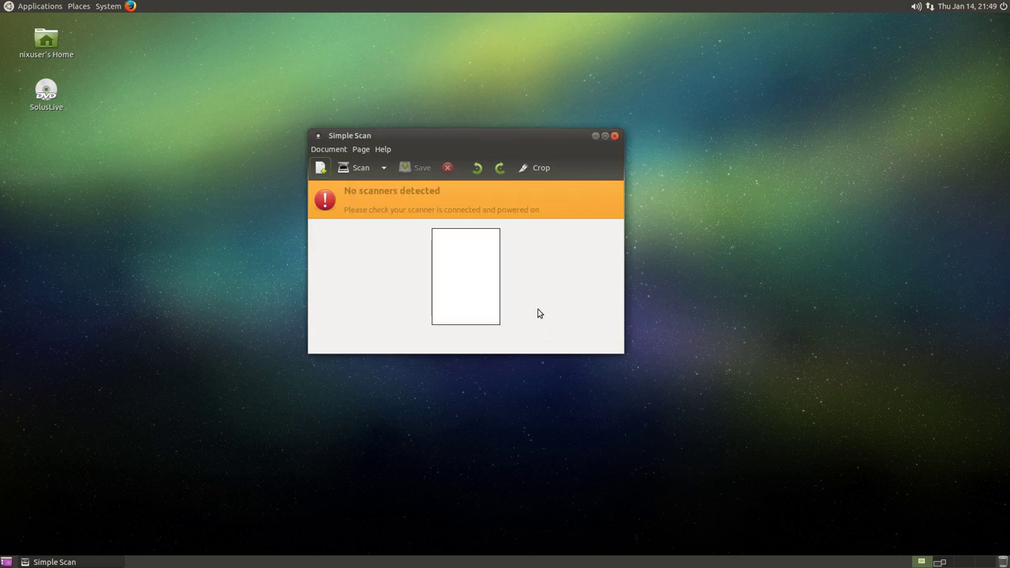
{"action": "left_click", "coordinate": [615, 137]}
Browse the Applications menu's Internet and Office submenus, then launch MATE Dictionary.
{"action": "left_click", "coordinate": [18, 6]}
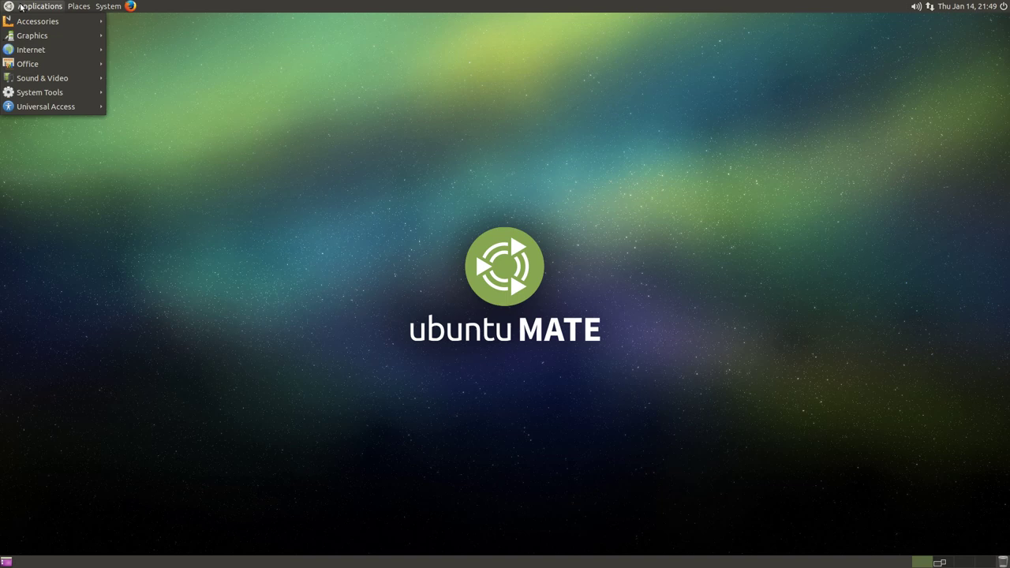
{"action": "mouse_move", "coordinate": [28, 50]}
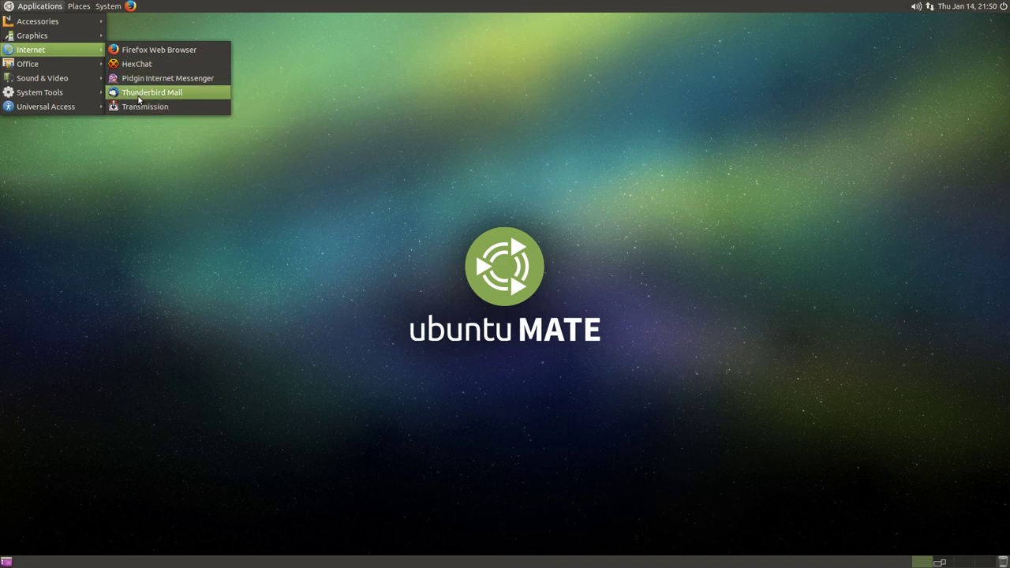
{"action": "mouse_move", "coordinate": [87, 69]}
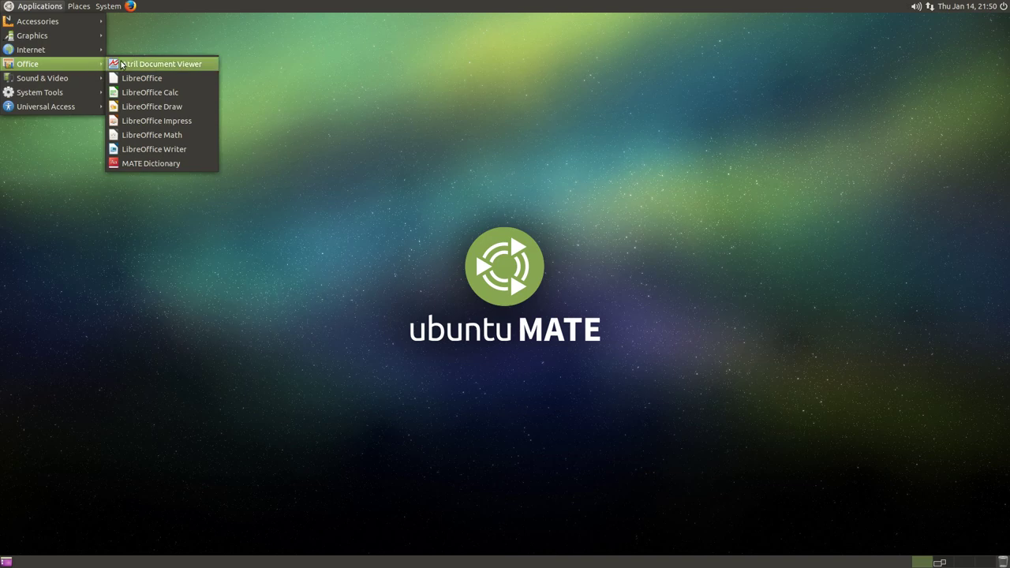
{"action": "left_click", "coordinate": [140, 163]}
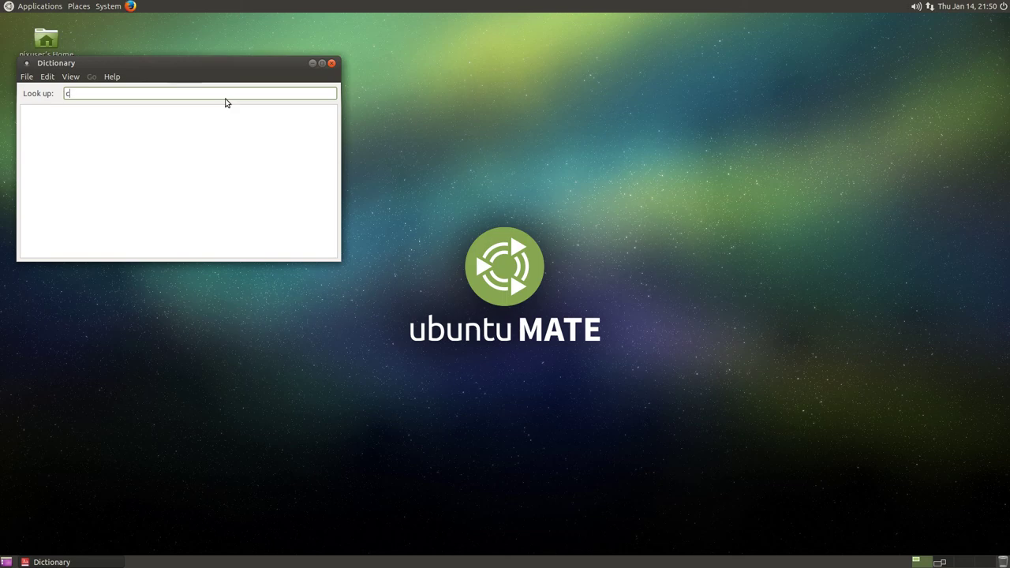
Look up 'chess' in MATE Dictionary and scroll through its definitions.
{"action": "type", "text": "chess"}
{"action": "key", "text": "Return"}
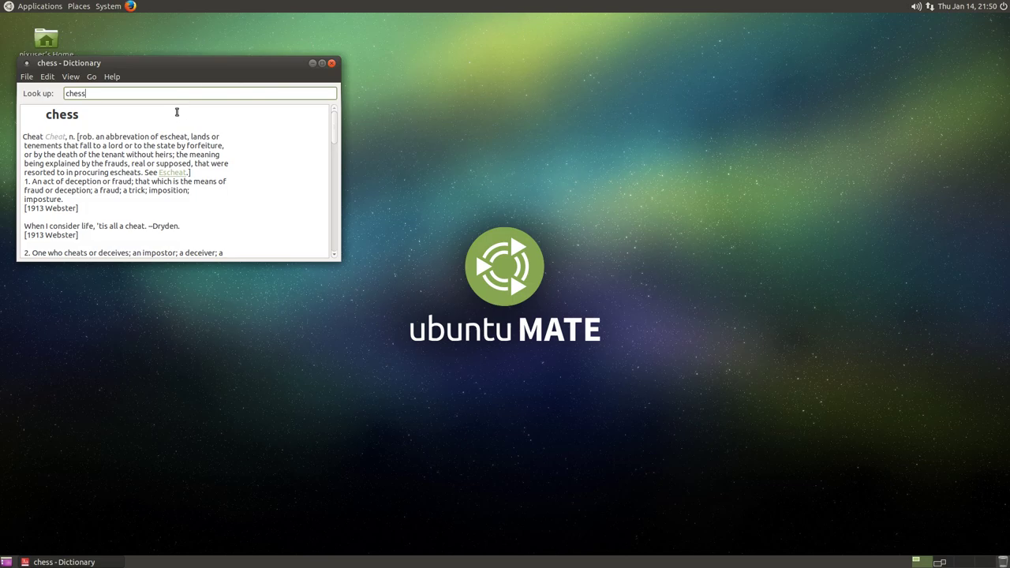
{"action": "scroll", "coordinate": [176, 110], "scroll_direction": "down", "scroll_amount": 3}
{"action": "scroll", "coordinate": [176, 112], "scroll_direction": "down", "scroll_amount": 12}
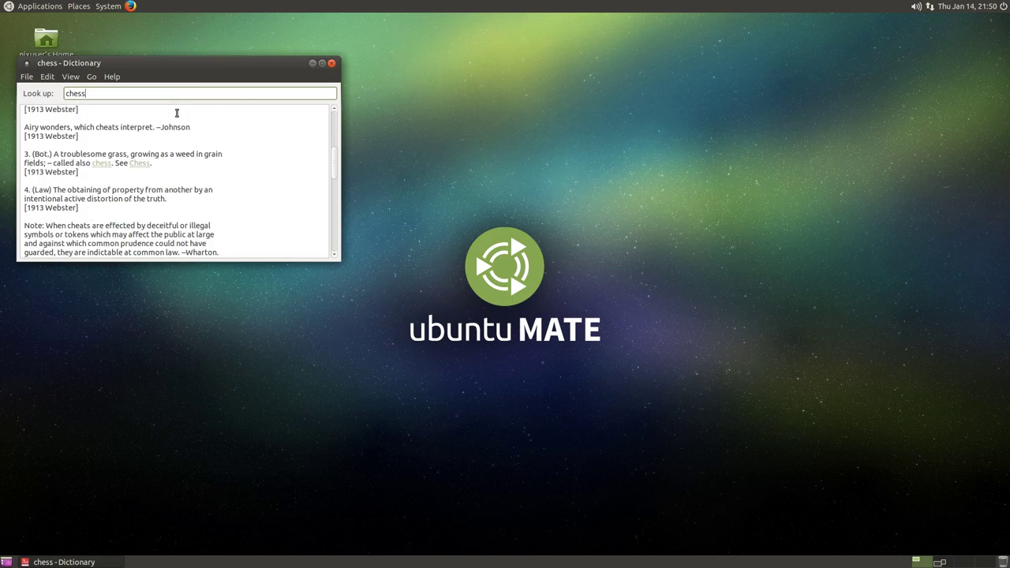
{"action": "scroll", "coordinate": [176, 112], "scroll_direction": "down", "scroll_amount": 1}
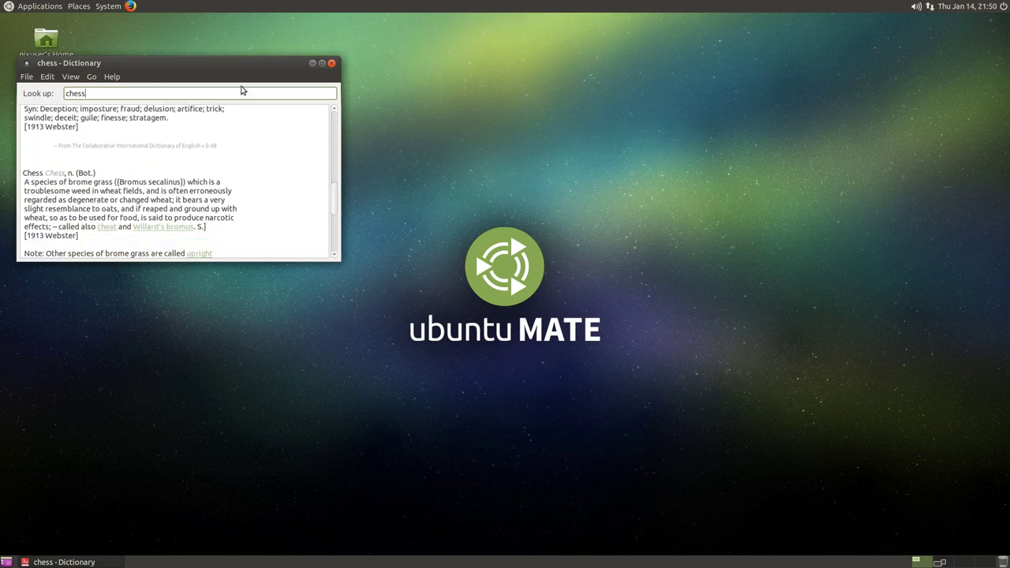
{"action": "left_click", "coordinate": [332, 63]}
{"action": "left_click", "coordinate": [12, 6]}
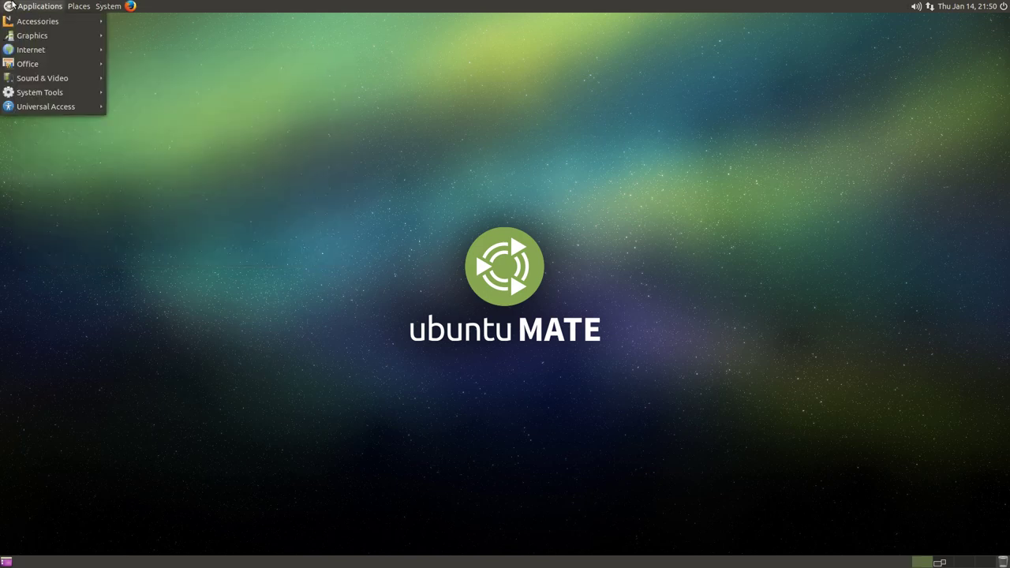
{"action": "mouse_move", "coordinate": [24, 65]}
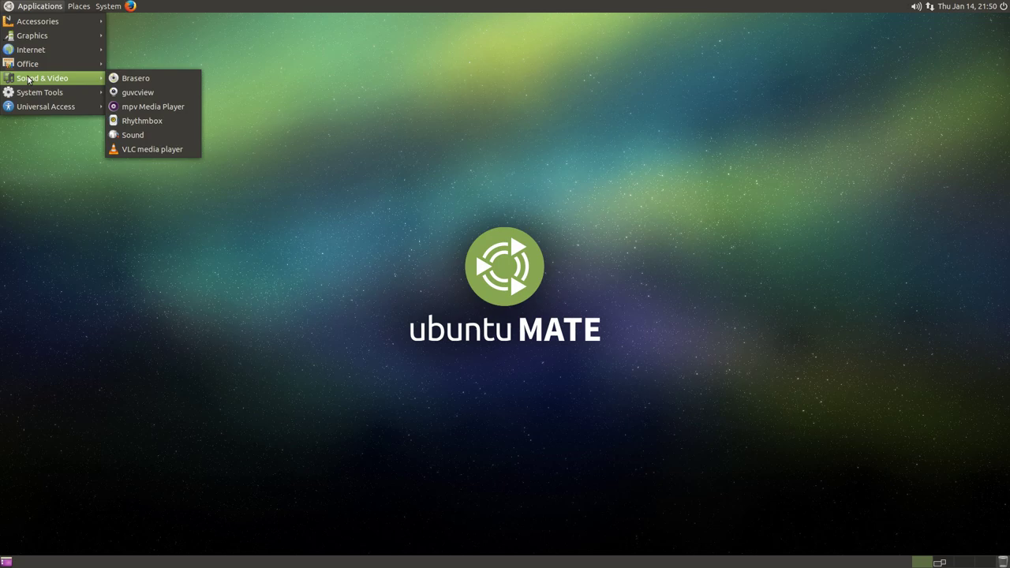
{"action": "left_click", "coordinate": [173, 80]}
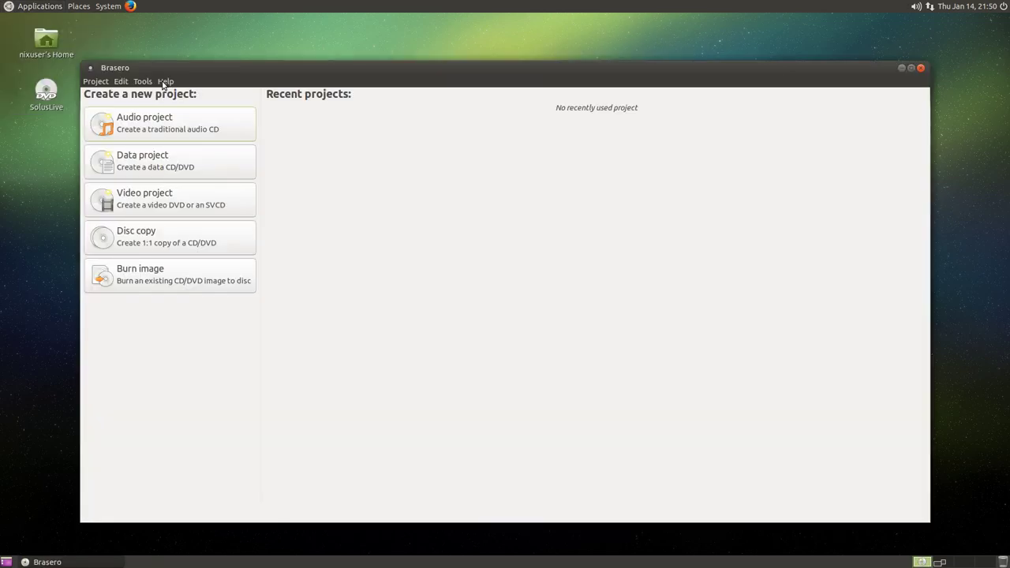
{"action": "left_click", "coordinate": [165, 81]}
{"action": "left_click", "coordinate": [170, 106]}
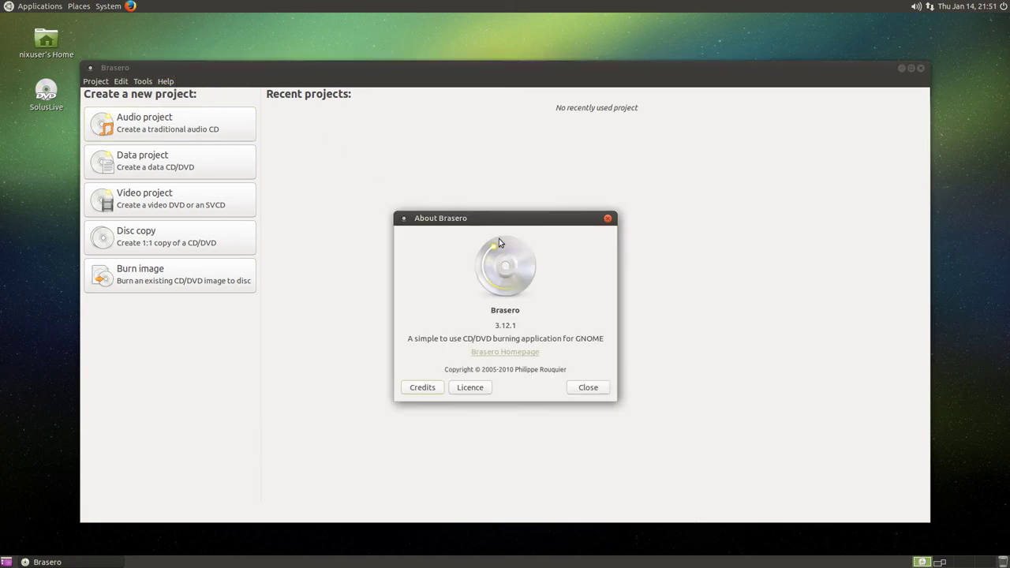
{"action": "left_click", "coordinate": [588, 387]}
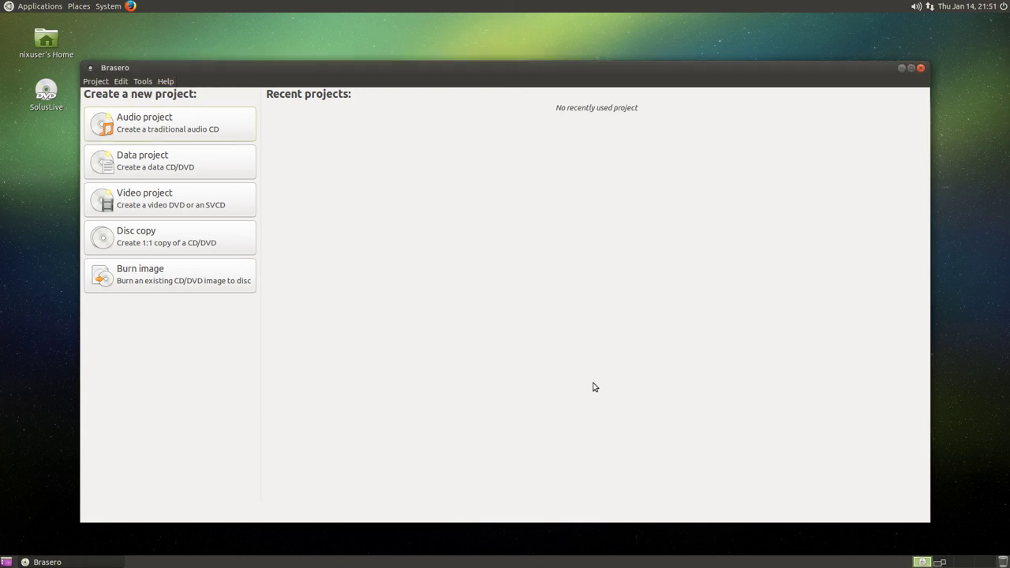
{"action": "left_click", "coordinate": [920, 68]}
Open the Applications menu and browse its categories toward Sound & Video.
{"action": "left_click", "coordinate": [15, 6]}
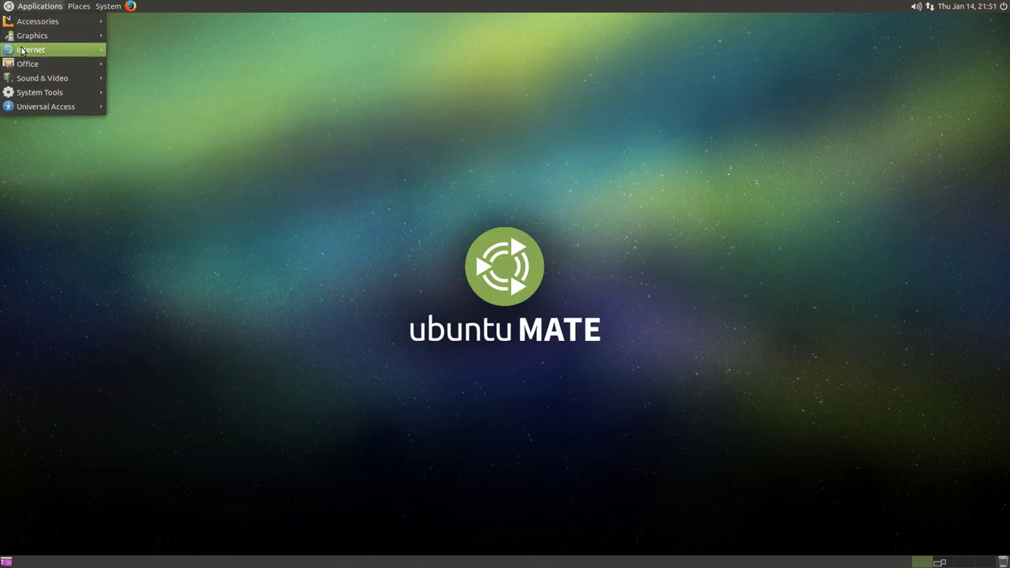
{"action": "mouse_move", "coordinate": [23, 67]}
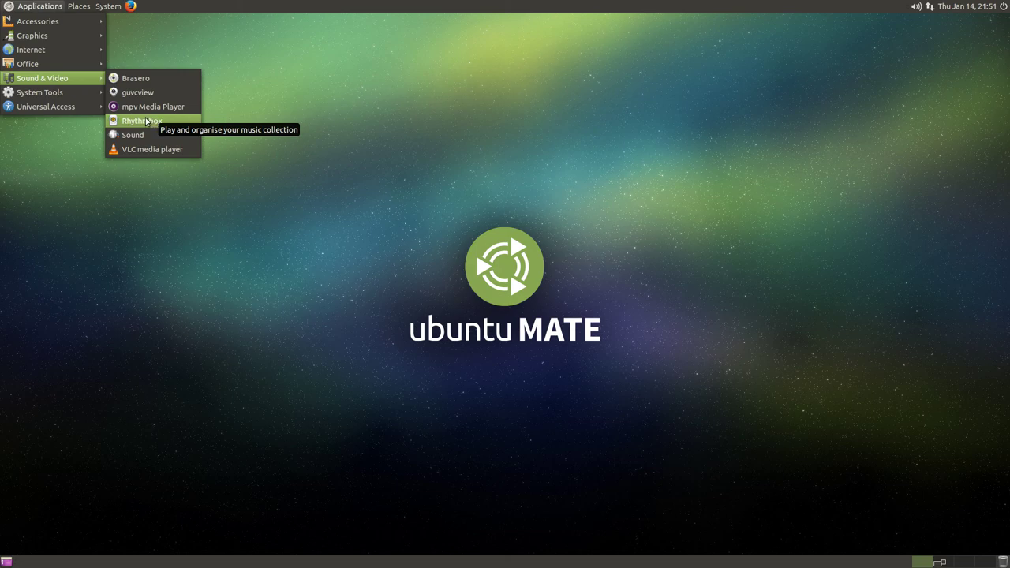
Launch Rhythmbox, check its About dialog showing version 3.2.1, then quit the player.
{"action": "left_click", "coordinate": [146, 121]}
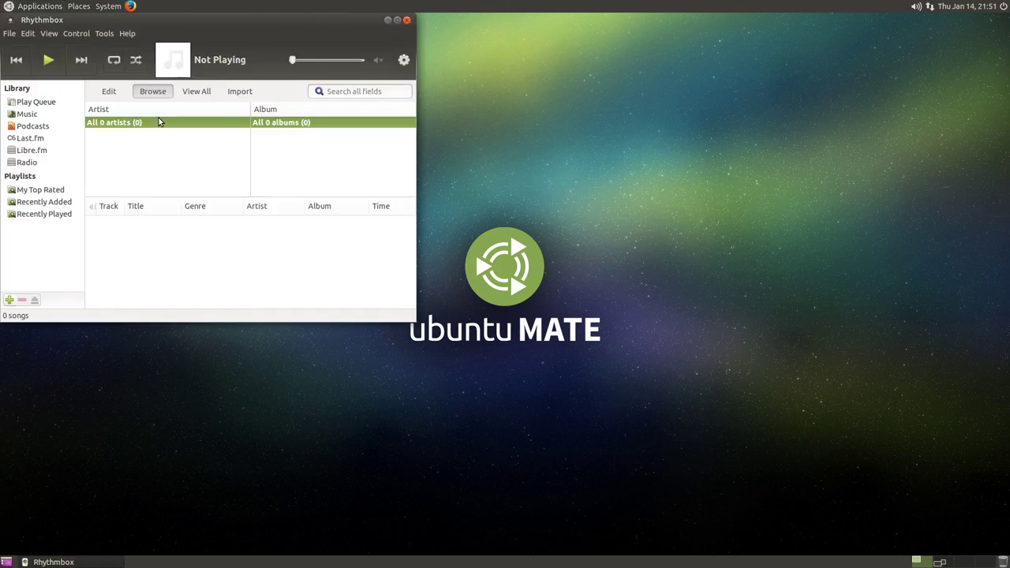
{"action": "left_click_drag", "start_coordinate": [165, 21], "coordinate": [279, 84]}
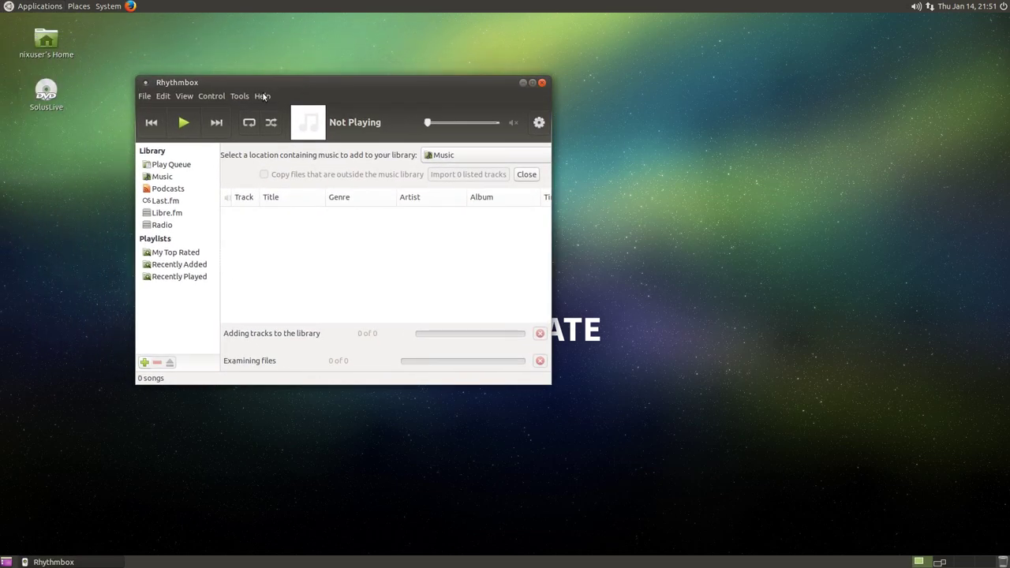
{"action": "left_click", "coordinate": [262, 96]}
{"action": "left_click", "coordinate": [256, 125]}
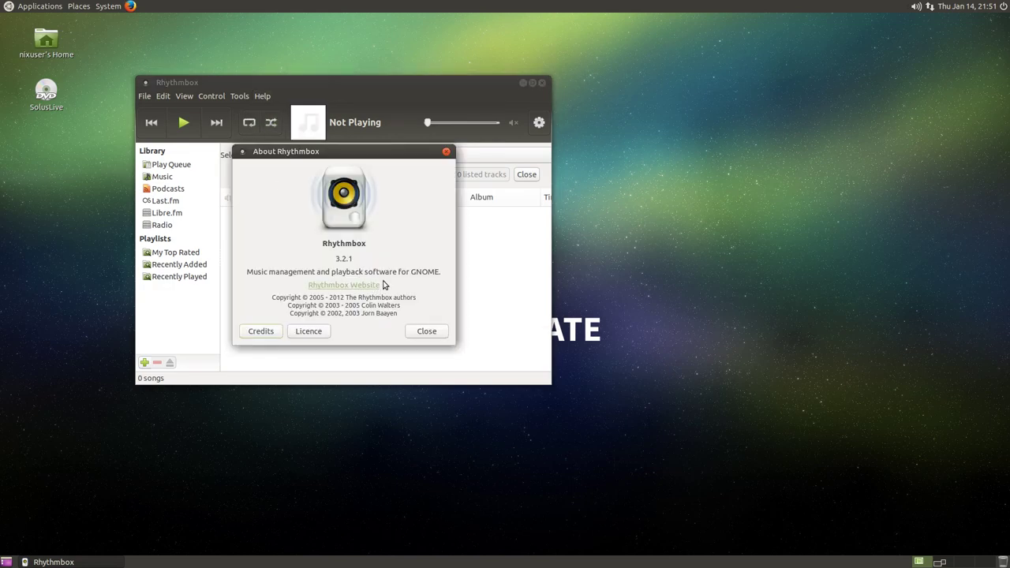
{"action": "left_click", "coordinate": [425, 331]}
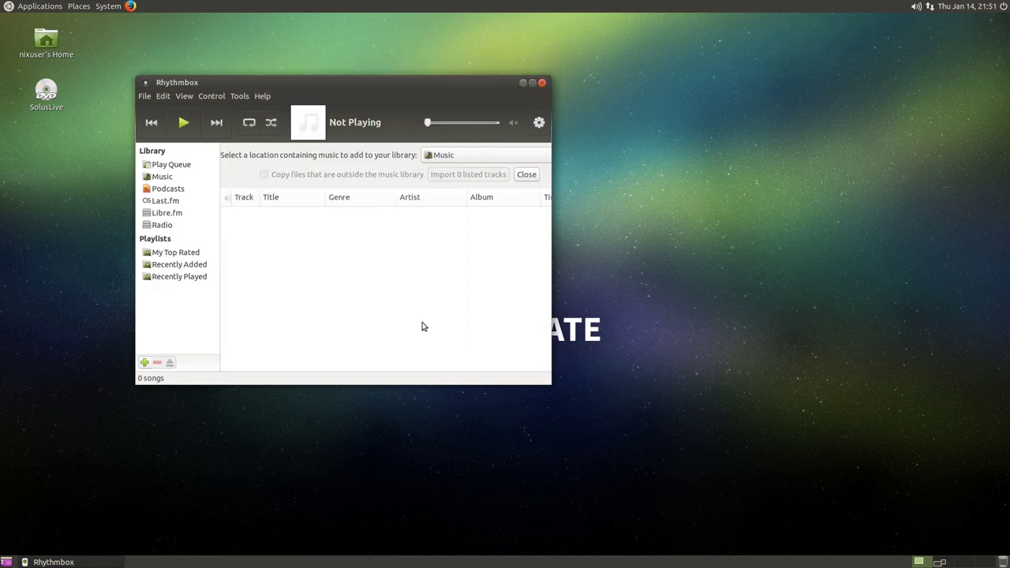
{"action": "left_click", "coordinate": [542, 84]}
{"action": "left_click", "coordinate": [108, 6]}
{"action": "mouse_move", "coordinate": [6, 6]}
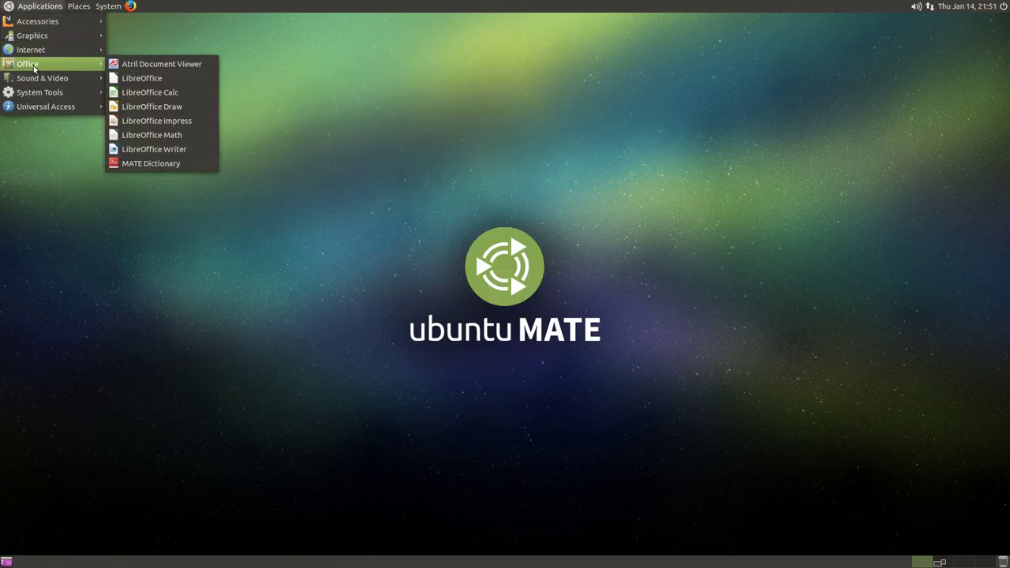
{"action": "mouse_move", "coordinate": [34, 80]}
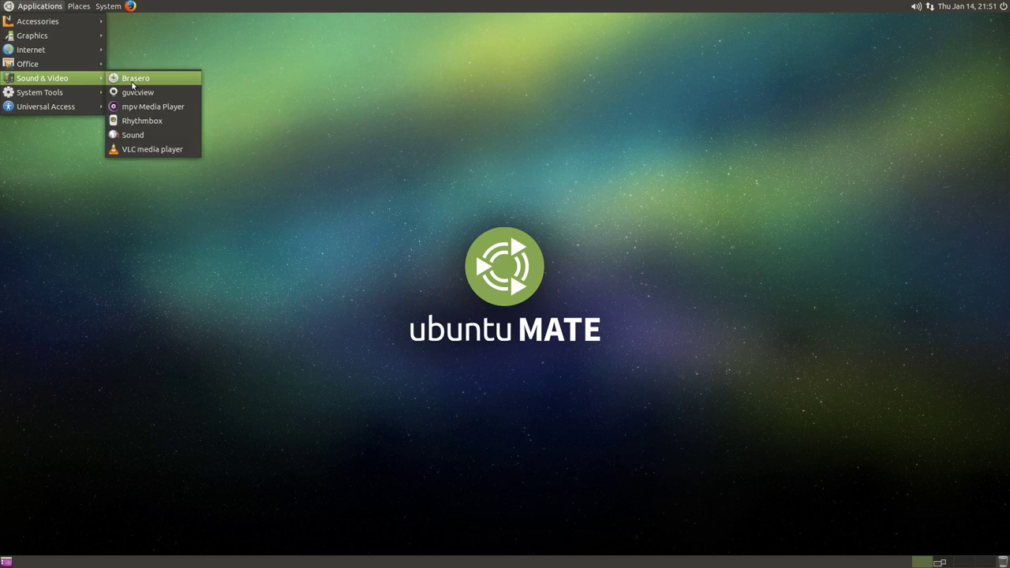
{"action": "left_click", "coordinate": [133, 135]}
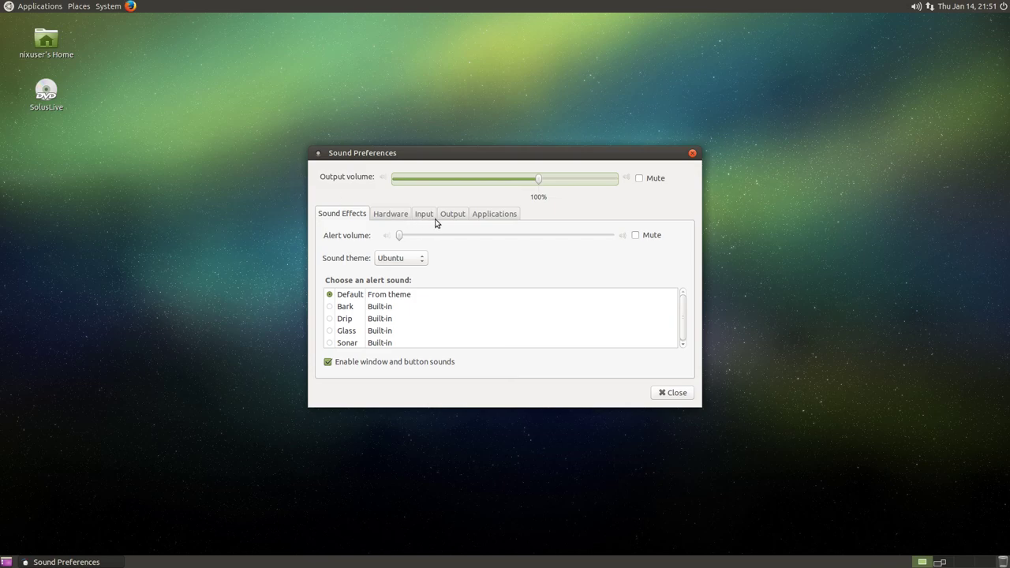
{"action": "left_click", "coordinate": [393, 219]}
{"action": "left_click", "coordinate": [442, 218]}
{"action": "left_click", "coordinate": [423, 220]}
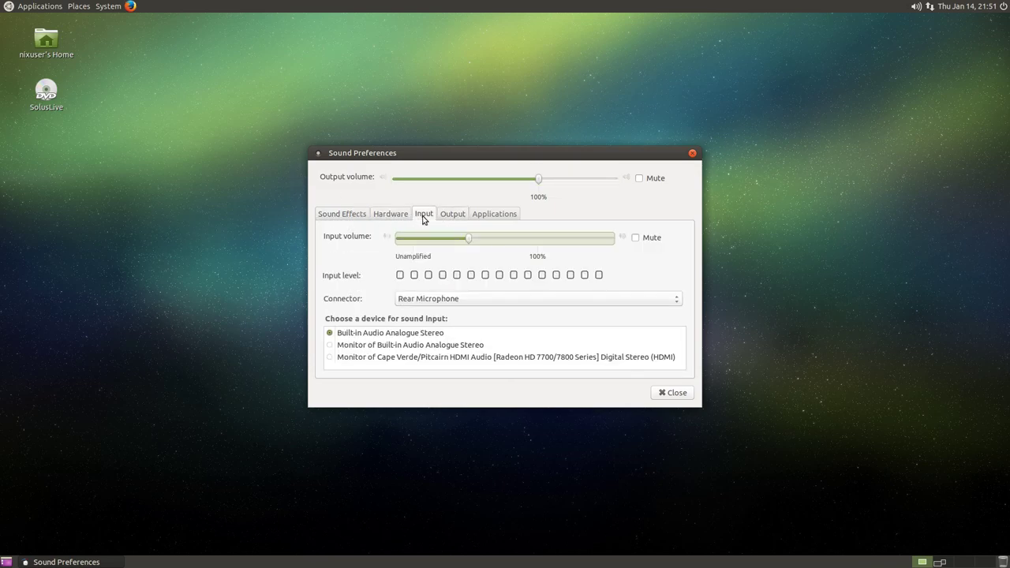
{"action": "left_click", "coordinate": [390, 215]}
{"action": "left_click", "coordinate": [352, 216]}
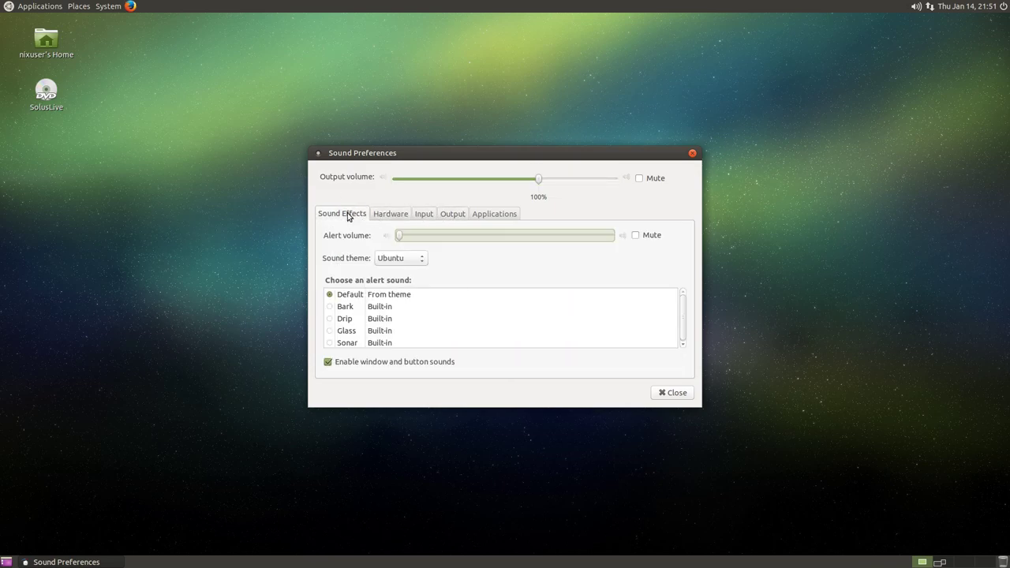
{"action": "left_click", "coordinate": [376, 215]}
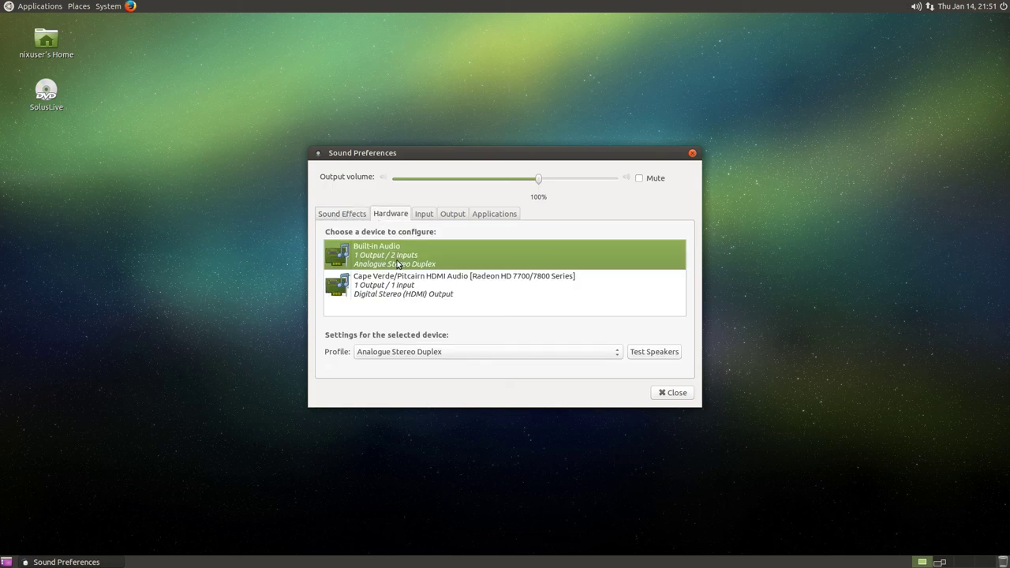
{"action": "left_click", "coordinate": [673, 392]}
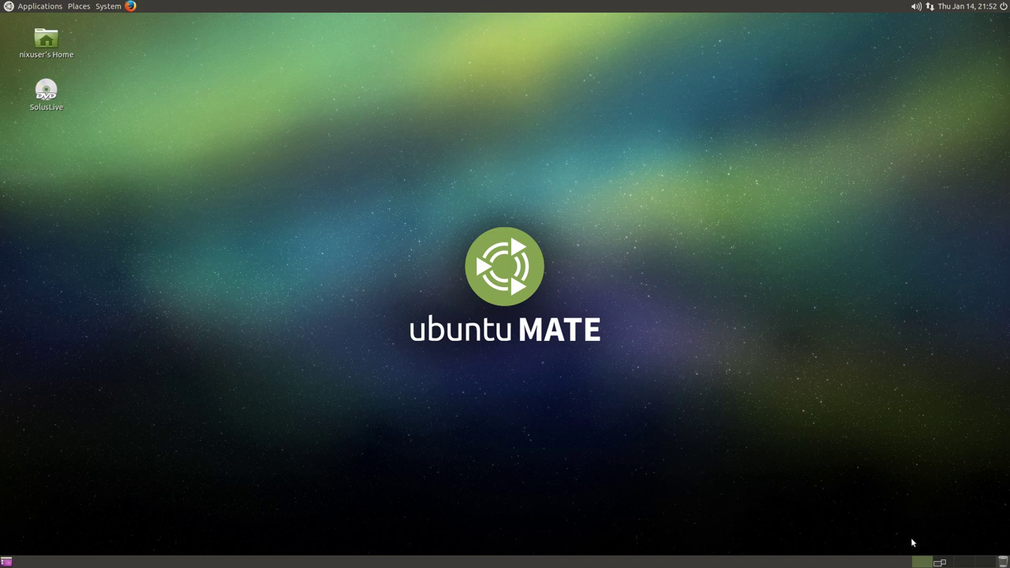
Switch to the terminal's workspace and run alsamixer in a new terminal window.
{"action": "left_click", "coordinate": [939, 562]}
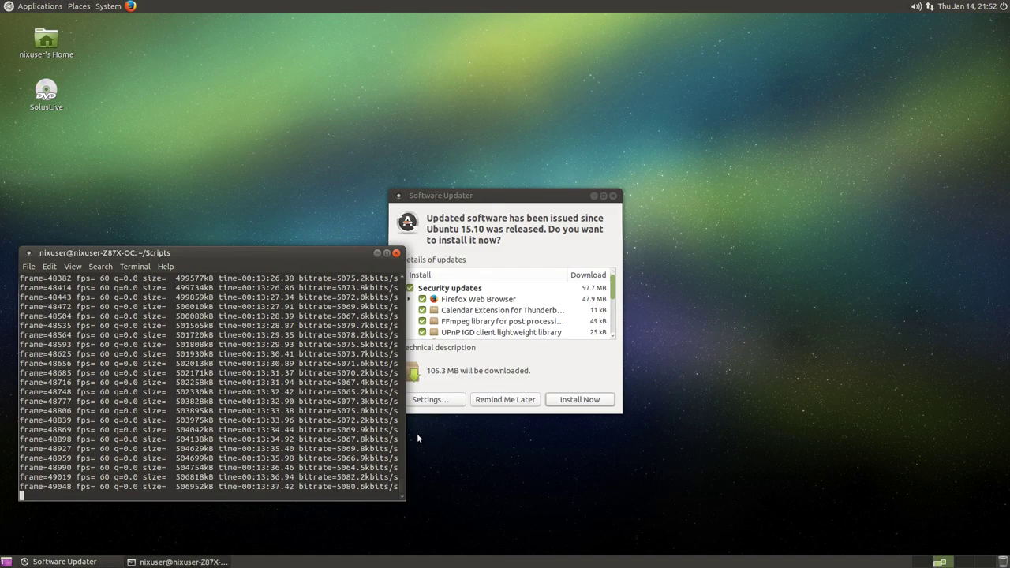
{"action": "left_click", "coordinate": [178, 562]}
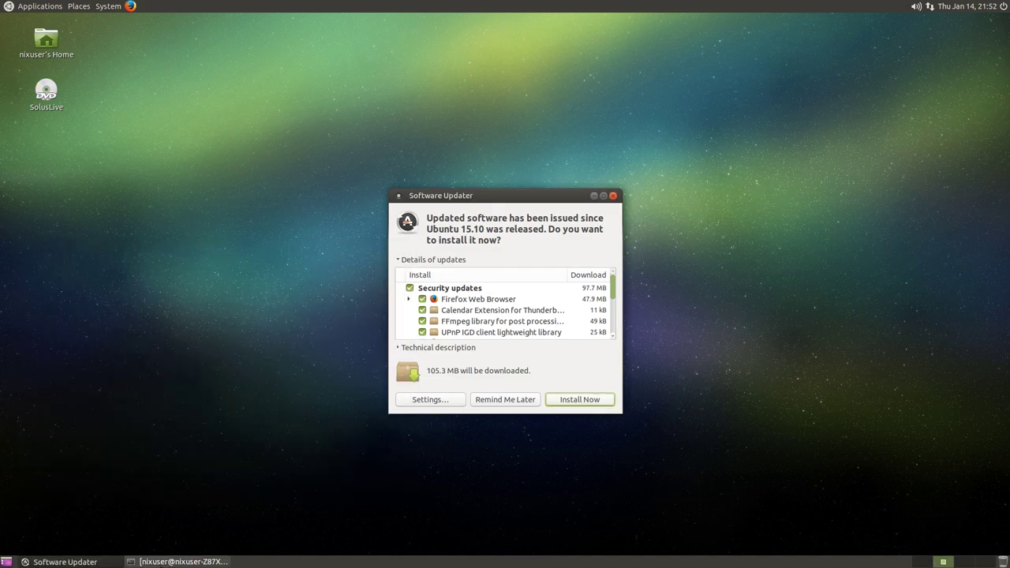
{"action": "left_click", "coordinate": [178, 562]}
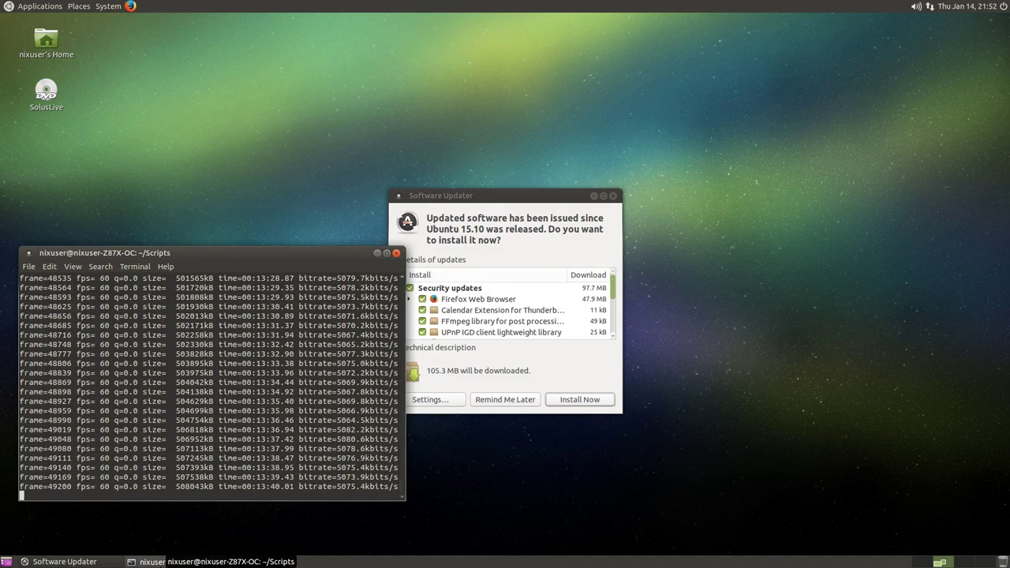
{"action": "left_click", "coordinate": [26, 267]}
{"action": "left_click", "coordinate": [48, 281]}
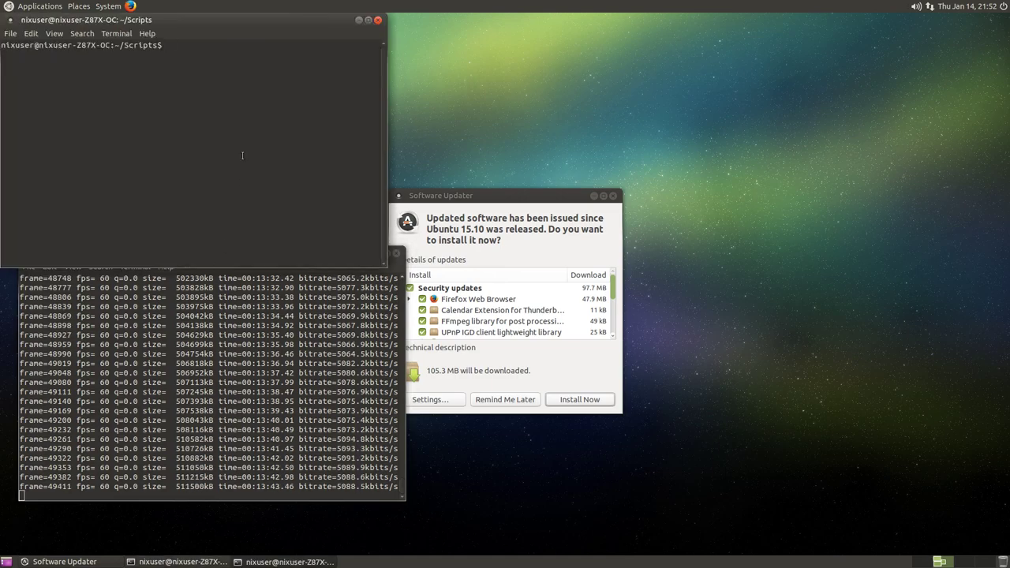
{"action": "type", "text": "alsamix"}
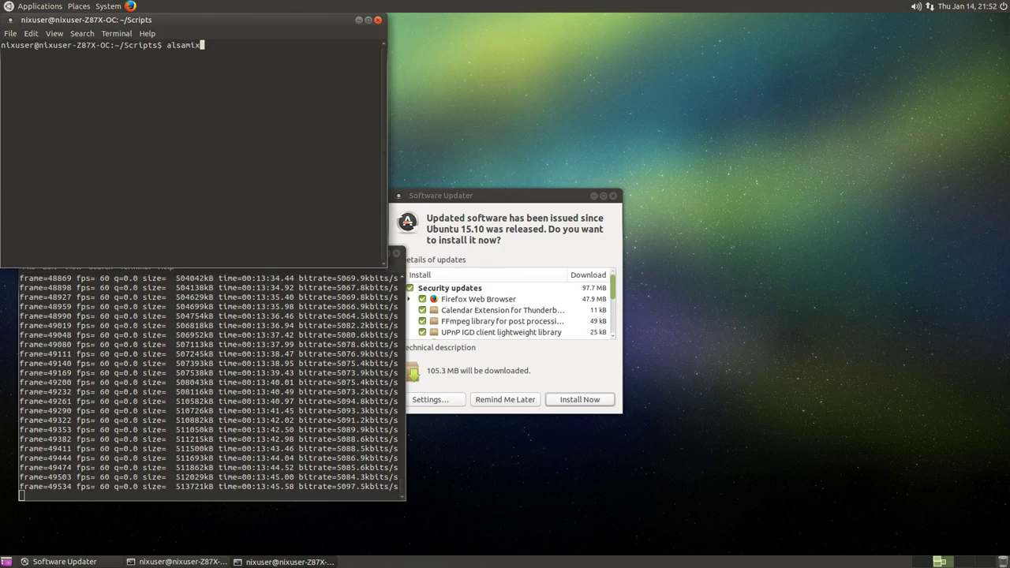
{"action": "type", "text": "er"}
{"action": "key", "text": "Return"}
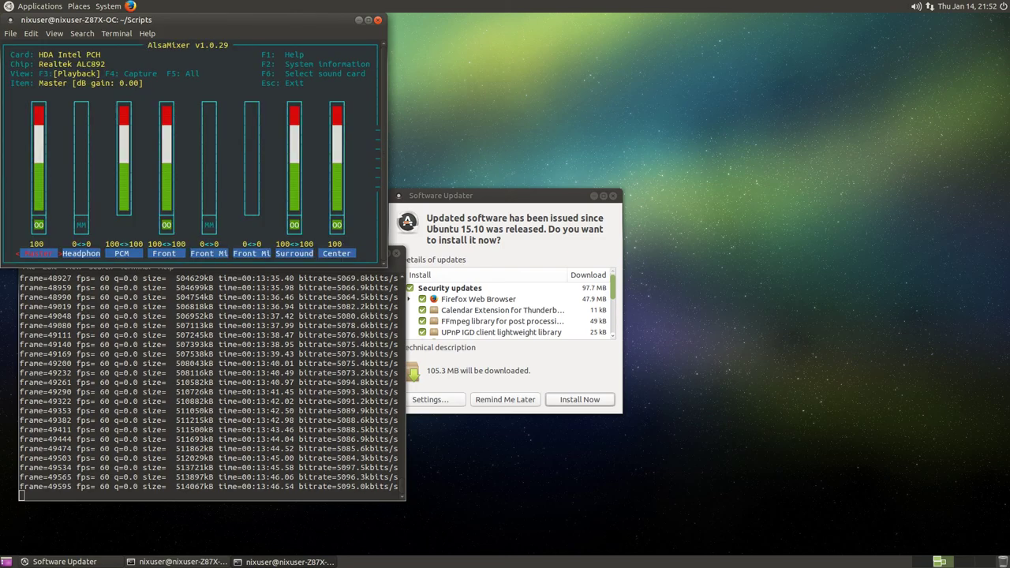
Maximize the mixer, raise Rear Mic Boost to 100, and unmute Headphone at 100.
{"action": "left_click", "coordinate": [368, 20]}
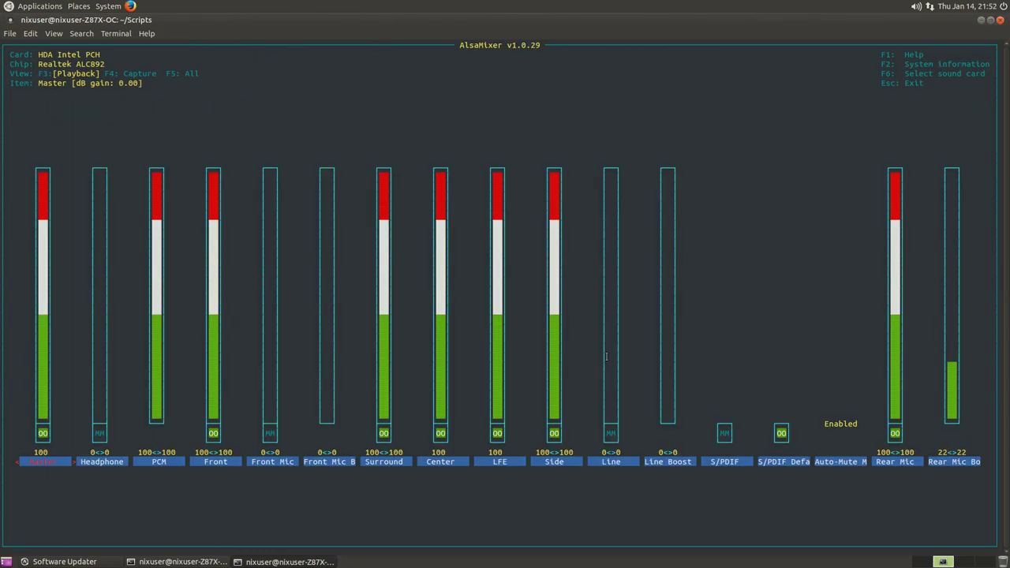
{"action": "key", "text": "Right"}
{"action": "key", "text": "Right"}
{"action": "key", "text": "Right"}
{"action": "key", "text": "Right"}
{"action": "key", "text": "Right"}
{"action": "key", "text": "Right"}
{"action": "key", "text": "Right"}
{"action": "key", "text": "Right"}
{"action": "key", "text": "Right"}
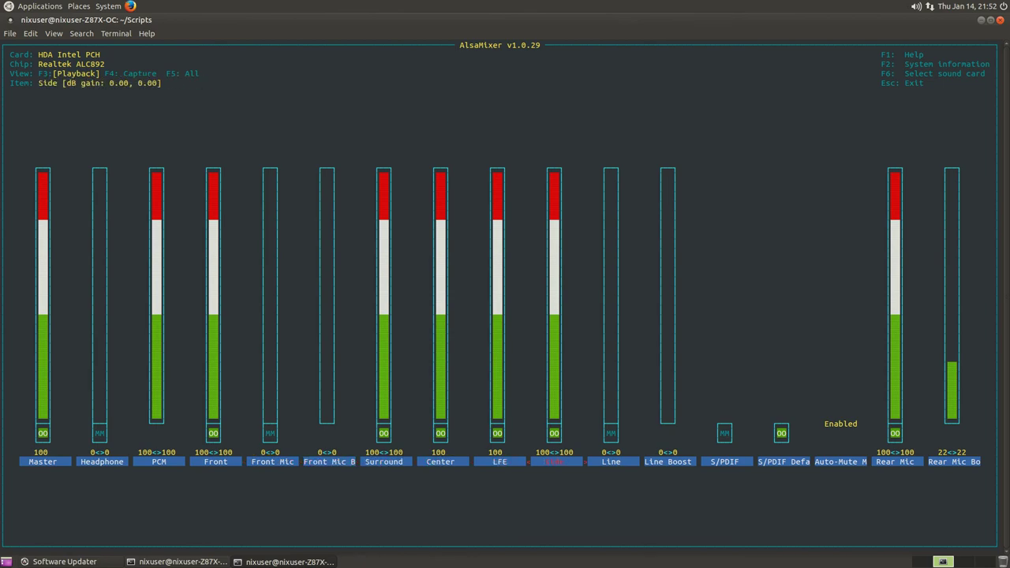
{"action": "key", "text": "Right"}
{"action": "key", "text": "Right"}
{"action": "key", "text": "Right"}
{"action": "key", "text": "Right"}
{"action": "key", "text": "Right"}
{"action": "key", "text": "Right"}
{"action": "key", "text": "Right"}
{"action": "key", "text": "Up"}
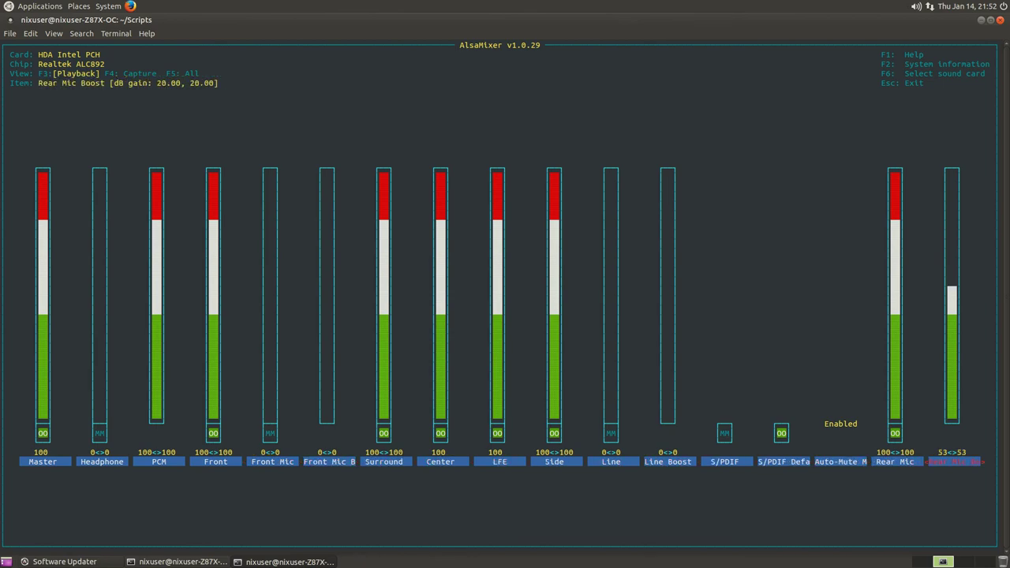
{"action": "key", "text": "Up"}
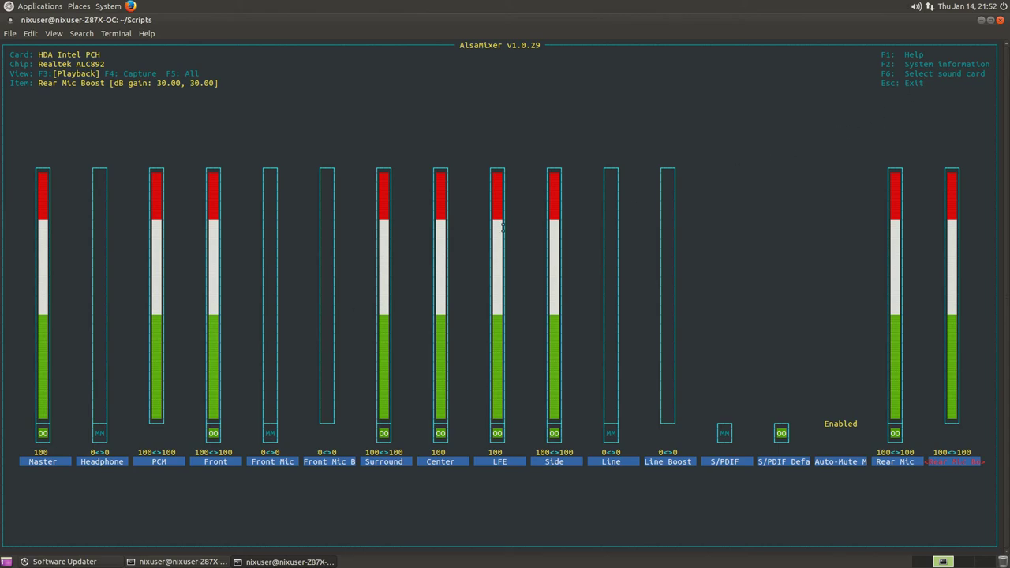
{"action": "key", "text": "Left"}
{"action": "key", "text": "Left"}
{"action": "key", "text": "Left"}
{"action": "key", "text": "Left"}
{"action": "key", "text": "Left"}
{"action": "key", "text": "Left"}
{"action": "key", "text": "Left"}
{"action": "key", "text": "Left"}
{"action": "key", "text": "Left"}
{"action": "key", "text": "Left"}
{"action": "key", "text": "Left"}
{"action": "key", "text": "Left"}
{"action": "key", "text": "Left"}
{"action": "key", "text": "Left"}
{"action": "key", "text": "Left"}
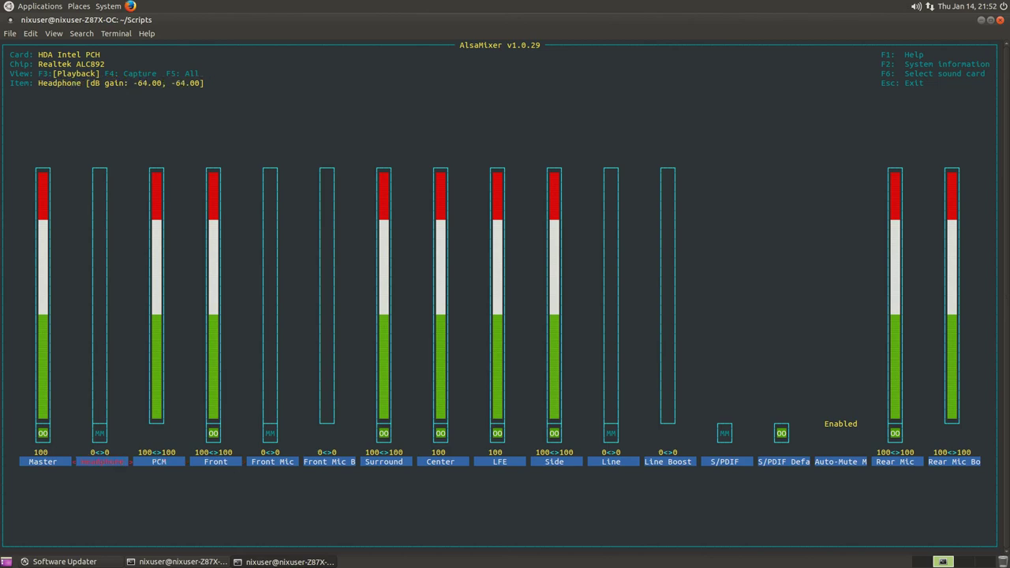
{"action": "key", "text": "m"}
{"action": "key", "text": "Up"}
{"action": "key", "text": "Up"}
{"action": "key", "text": "Up"}
{"action": "key", "text": "Up"}
{"action": "key", "text": "Up"}
{"action": "key", "text": "Up"}
{"action": "key", "text": "Up"}
{"action": "key", "text": "Up"}
{"action": "key", "text": "Up"}
{"action": "key", "text": "Up"}
{"action": "key", "text": "Up"}
{"action": "key", "text": "Up"}
{"action": "key", "text": "Up"}
{"action": "key", "text": "Up"}
{"action": "key", "text": "Up"}
{"action": "key", "text": "Up"}
{"action": "key", "text": "Up"}
{"action": "key", "text": "Up"}
{"action": "key", "text": "Up"}
{"action": "key", "text": "Up"}
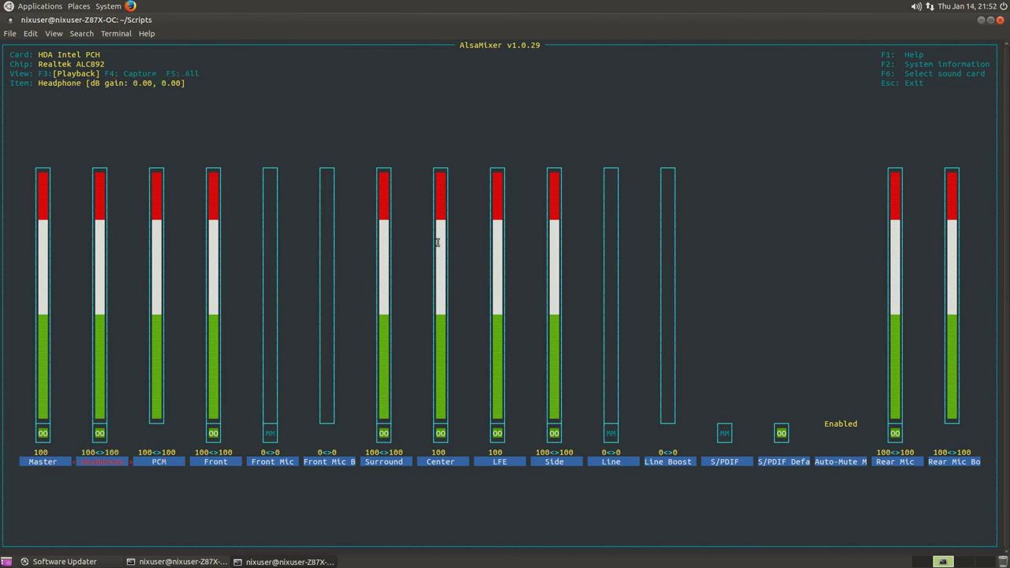
Minimize AlsaMixer, return to the empty workspace, and launch VLC, accepting its privacy policy.
{"action": "left_click", "coordinate": [981, 20]}
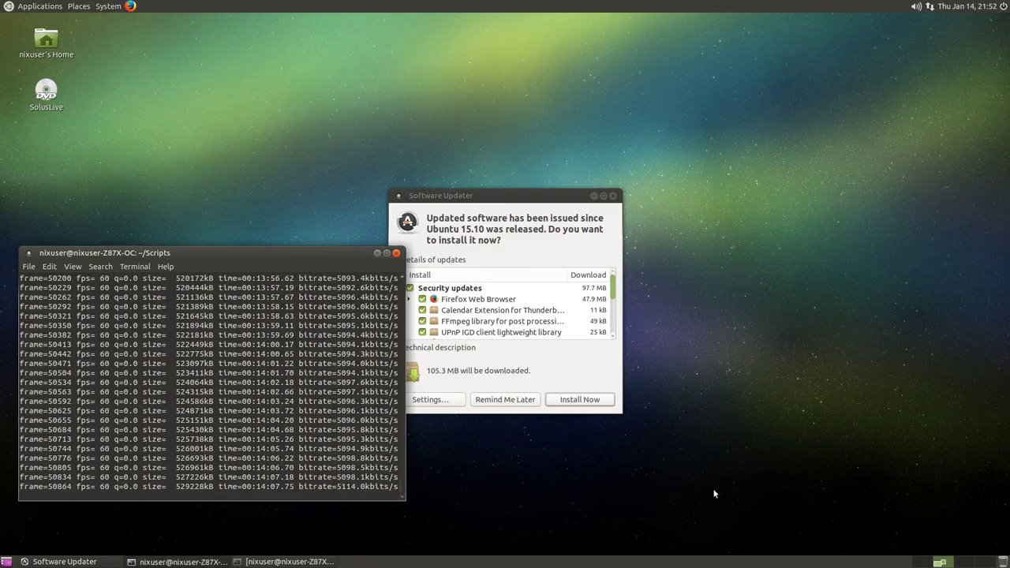
{"action": "left_click", "coordinate": [920, 561]}
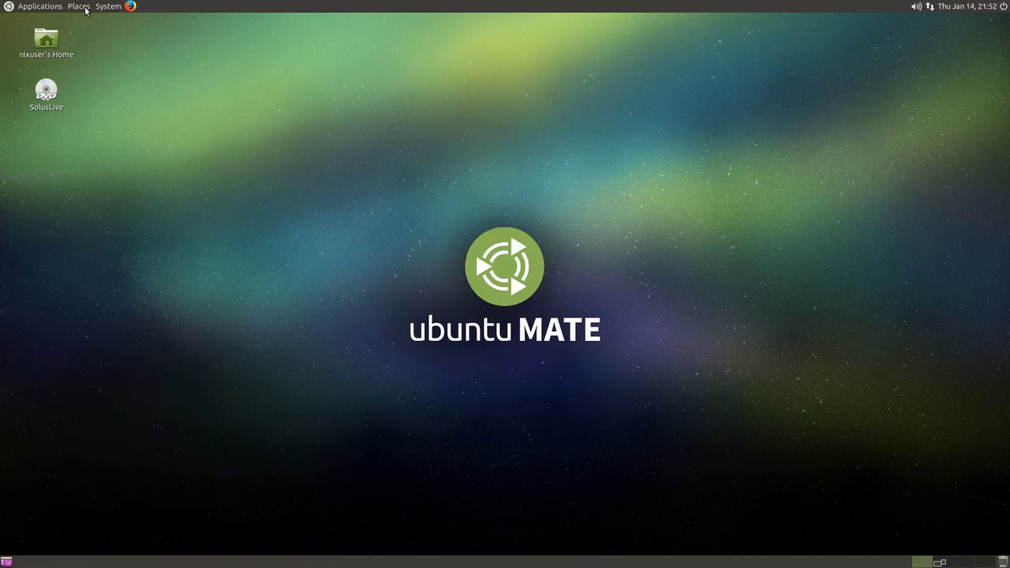
{"action": "left_click", "coordinate": [26, 5]}
{"action": "mouse_move", "coordinate": [44, 84]}
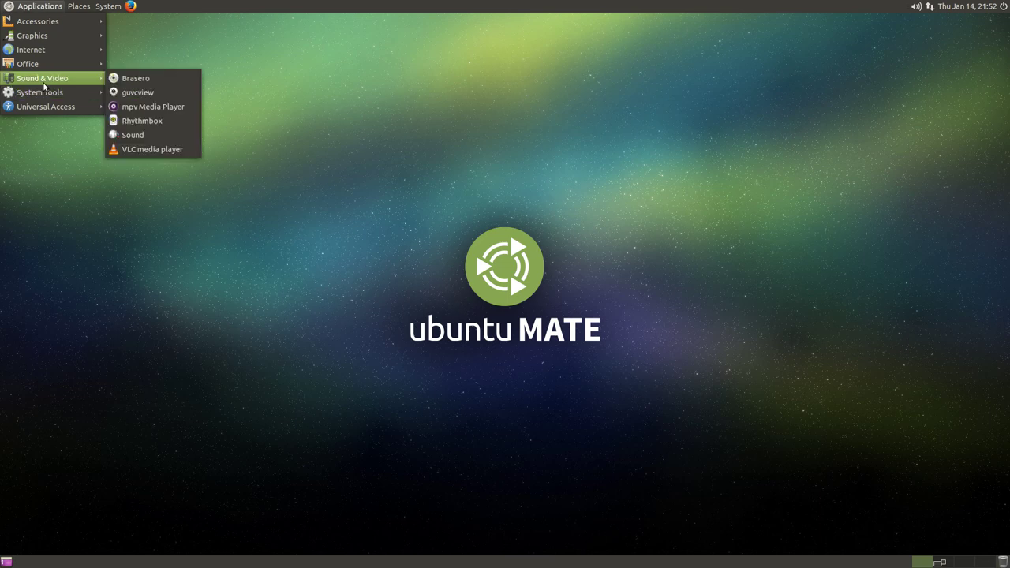
{"action": "left_click", "coordinate": [156, 149]}
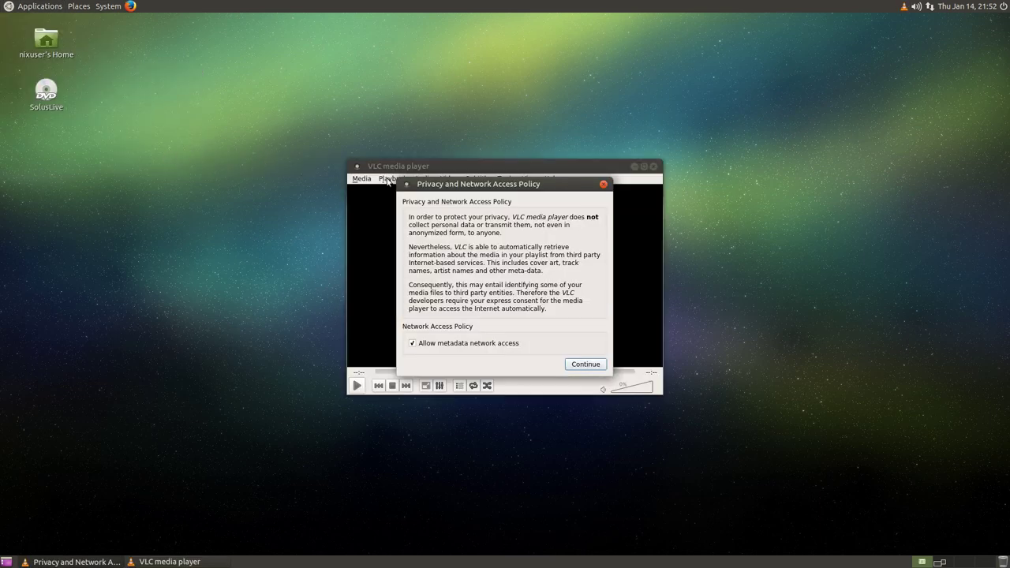
{"action": "left_click", "coordinate": [587, 364]}
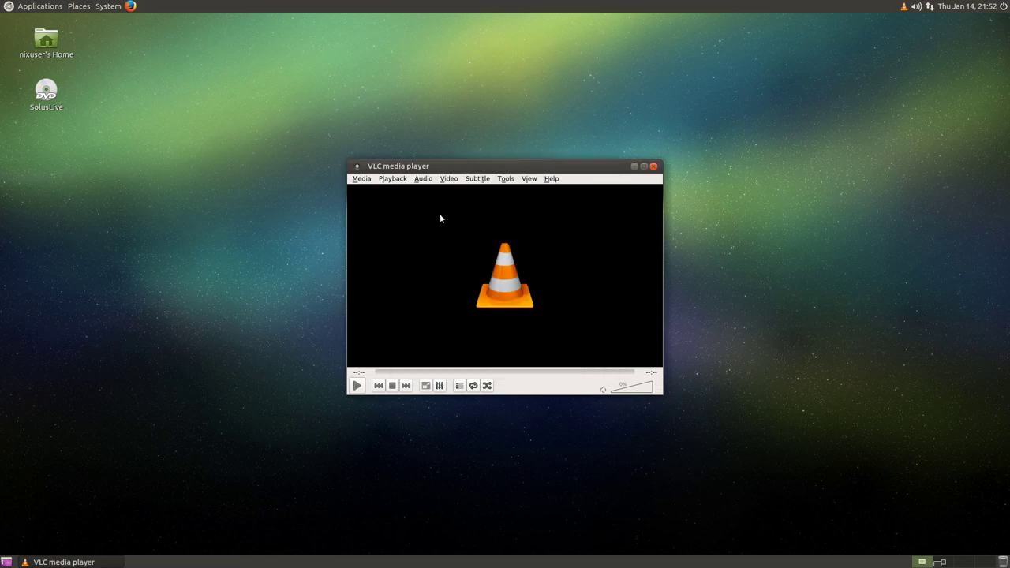
View VLC's About information, toggling the version line between 2.2.1 and build details.
{"action": "left_click", "coordinate": [552, 179]}
{"action": "left_click", "coordinate": [556, 209]}
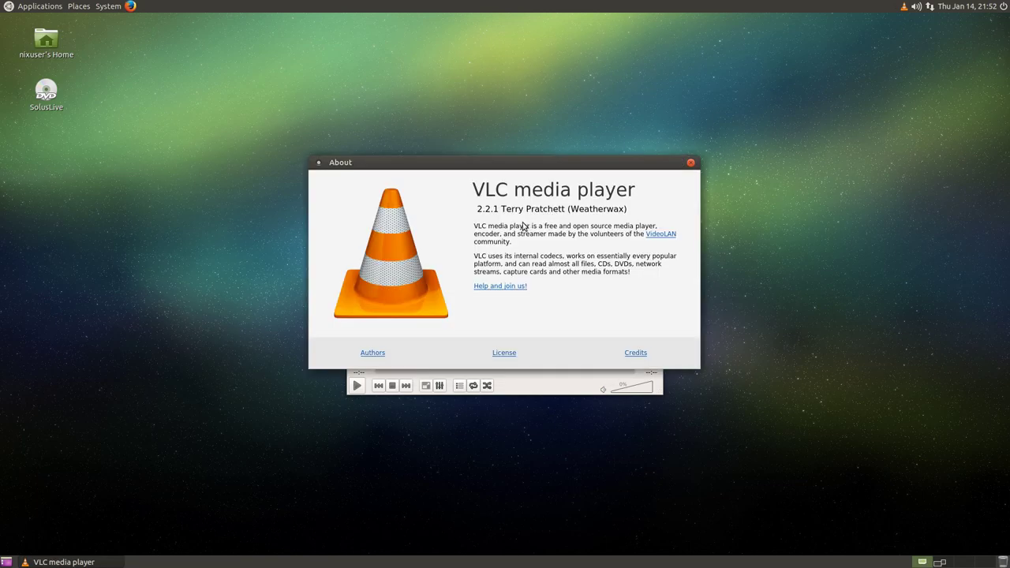
{"action": "left_click", "coordinate": [482, 210]}
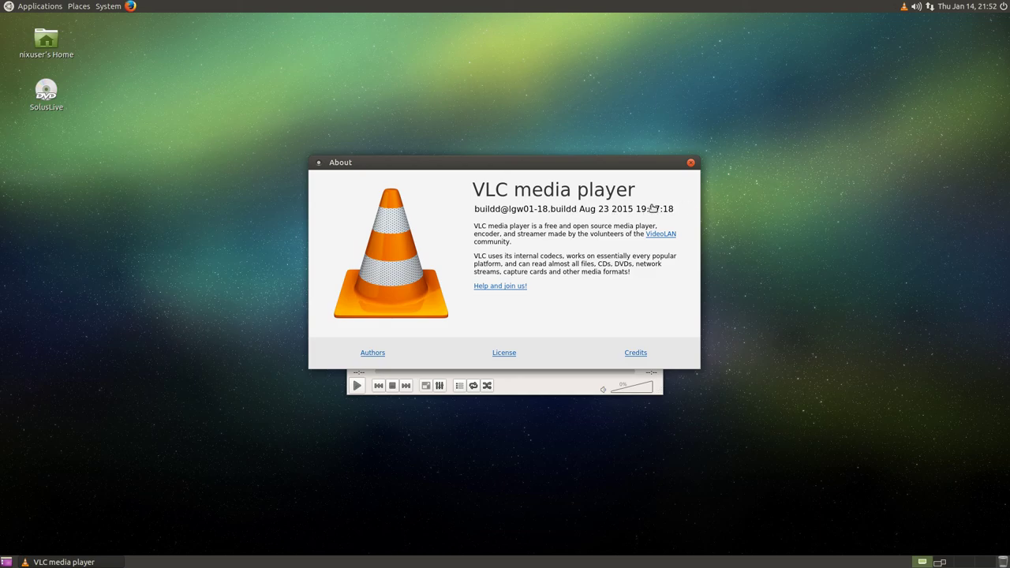
{"action": "left_click", "coordinate": [644, 209]}
{"action": "left_click", "coordinate": [546, 211]}
{"action": "left_click", "coordinate": [546, 212]}
{"action": "left_click", "coordinate": [690, 163]}
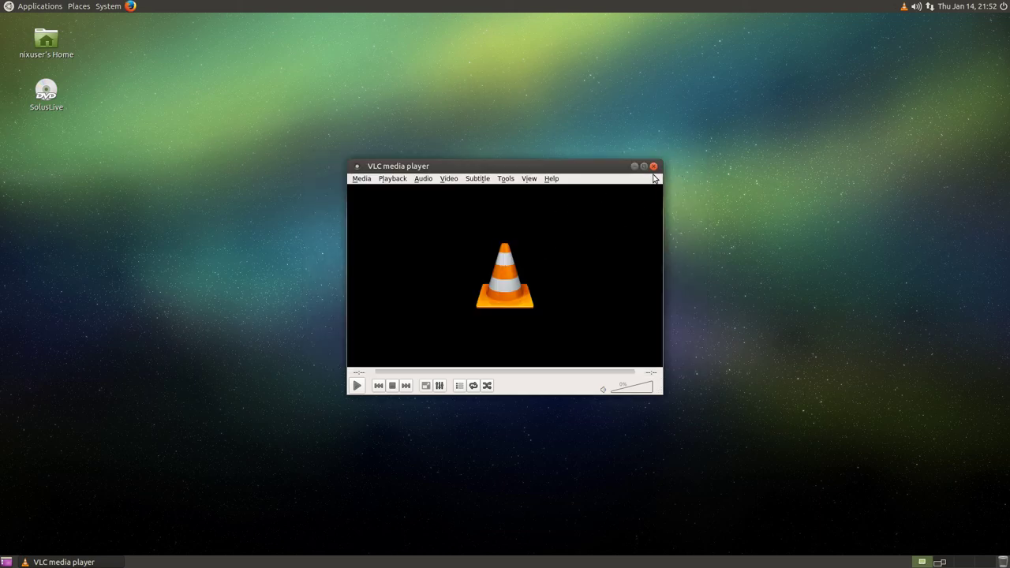
Browse VLC's Media menu, then close the VLC window.
{"action": "left_click", "coordinate": [363, 179]}
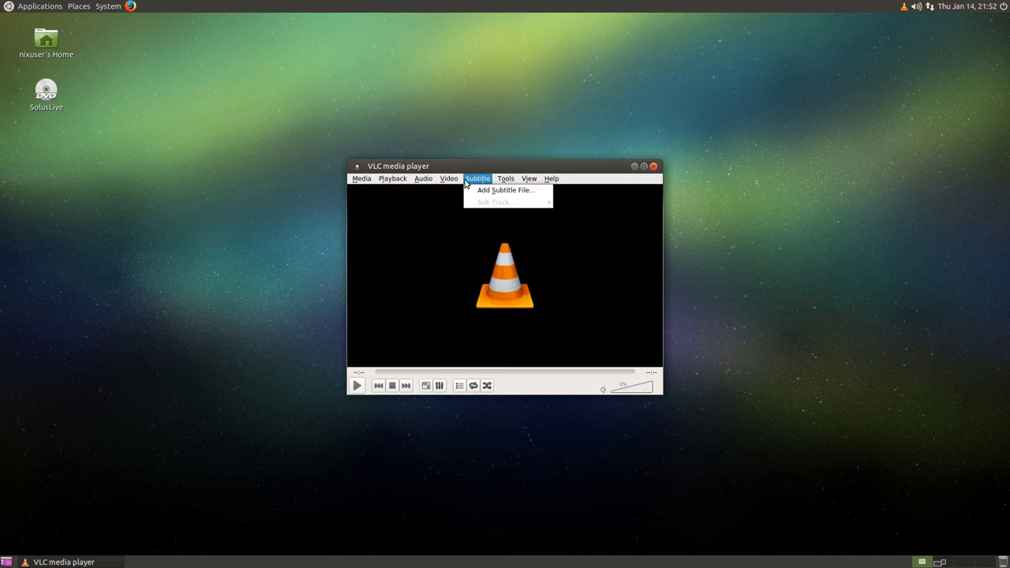
{"action": "mouse_move", "coordinate": [522, 183]}
{"action": "left_click", "coordinate": [655, 167]}
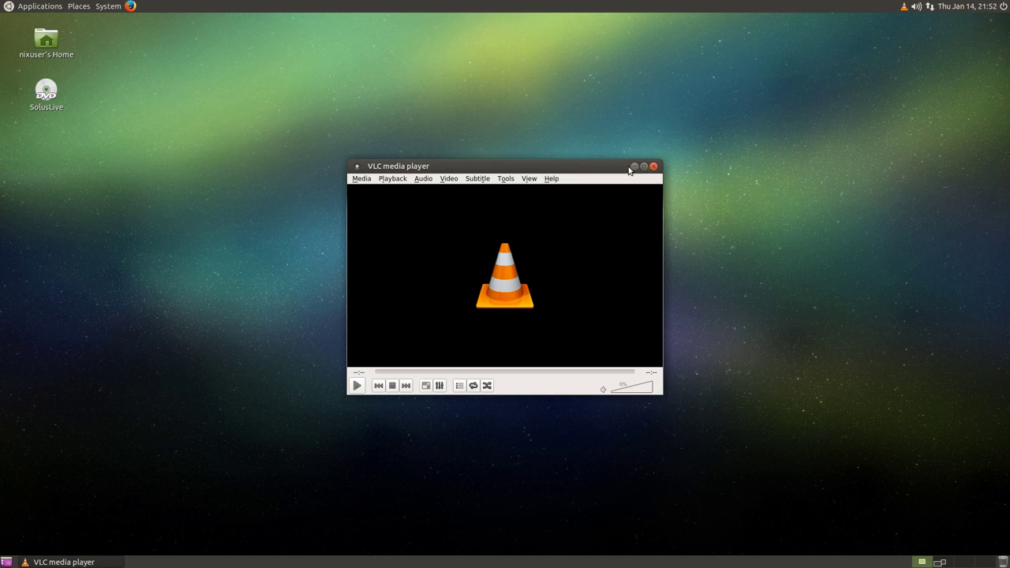
{"action": "left_click", "coordinate": [654, 166]}
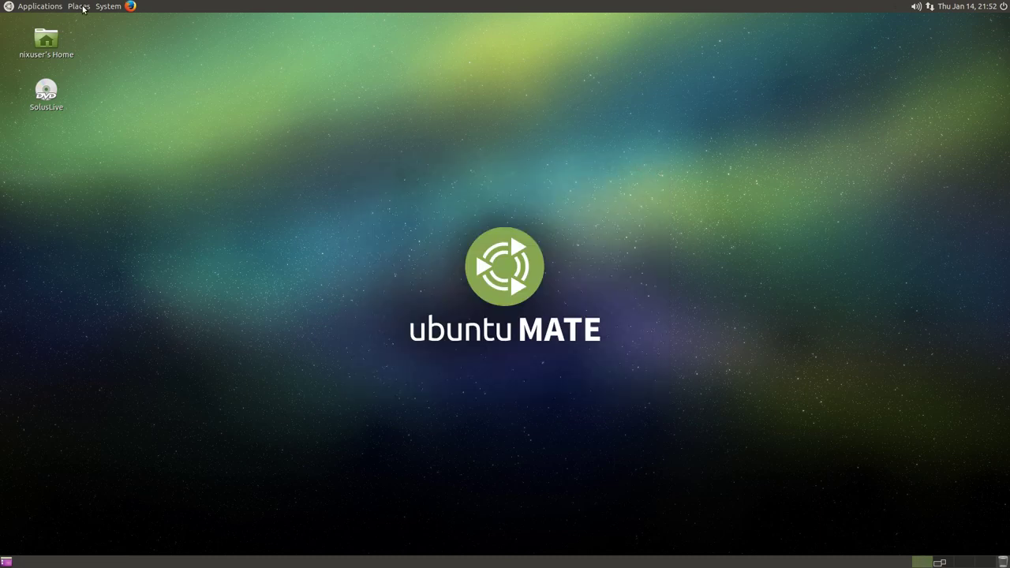
Relaunch VLC from Applications > Sound & Video and browse its menus.
{"action": "left_click", "coordinate": [24, 8]}
{"action": "mouse_move", "coordinate": [33, 69]}
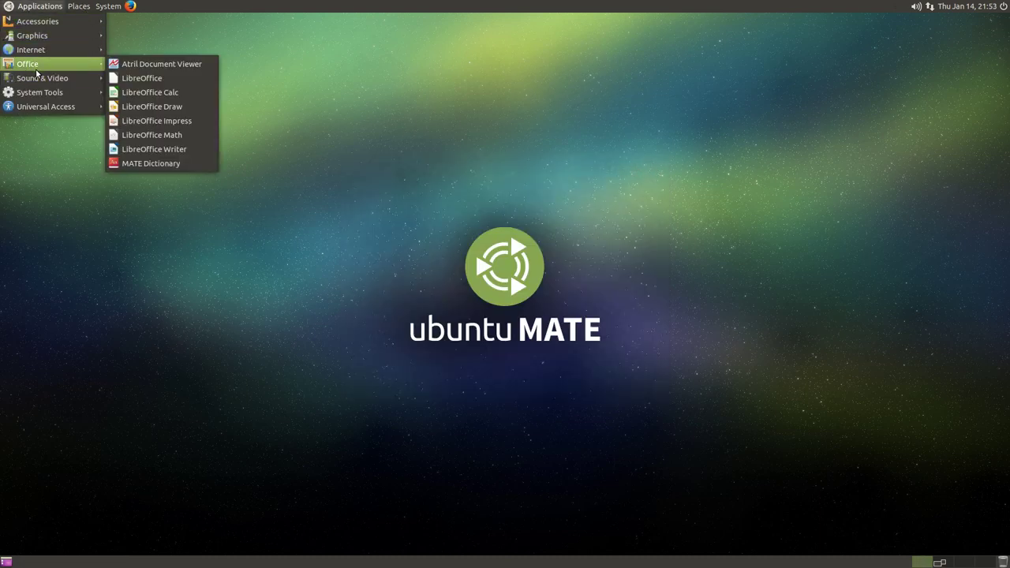
{"action": "left_click", "coordinate": [162, 150]}
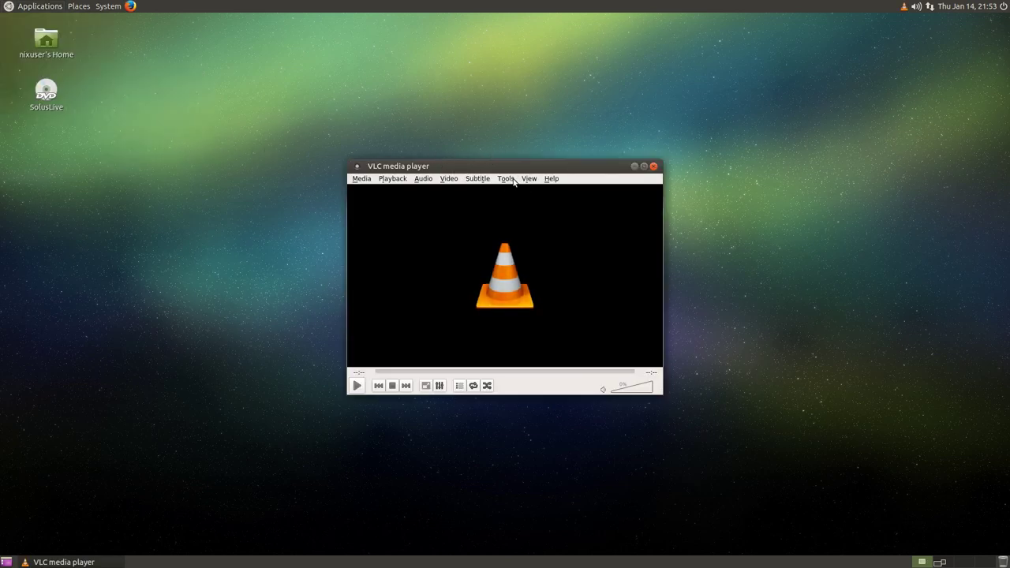
{"action": "left_click", "coordinate": [509, 180]}
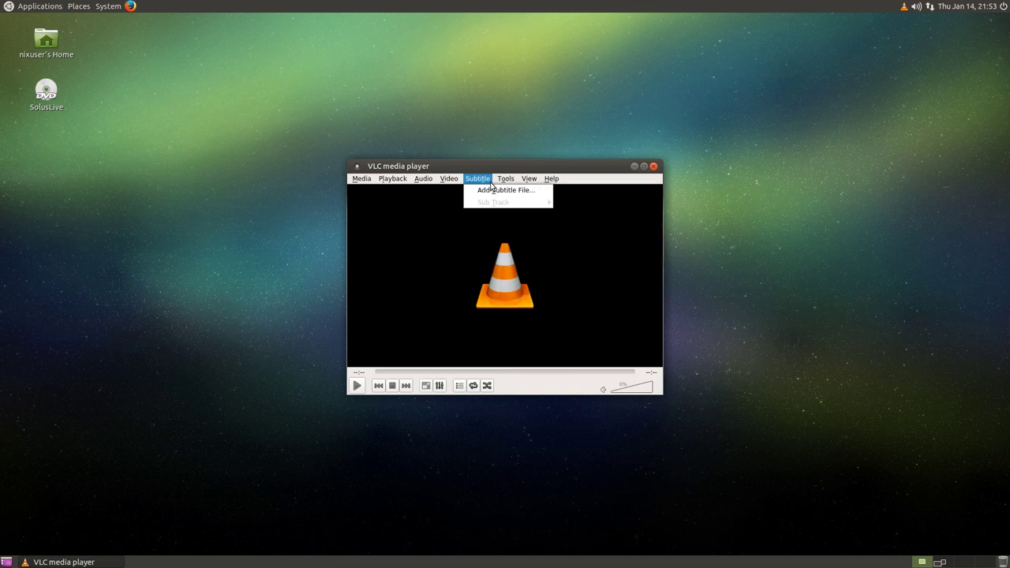
Show the docked playlist in VLC and maximize the window.
{"action": "mouse_move", "coordinate": [532, 184]}
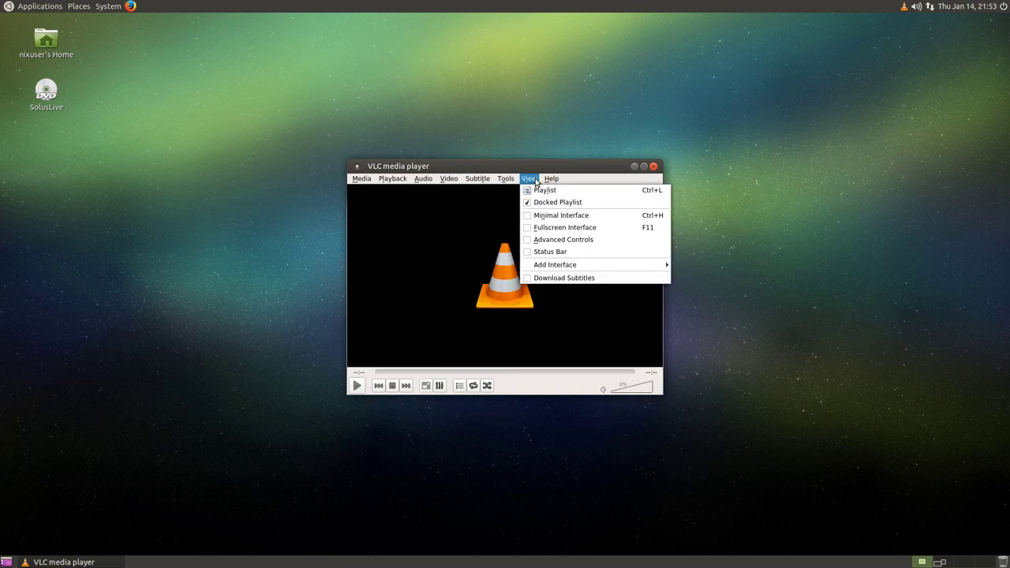
{"action": "left_click", "coordinate": [541, 194]}
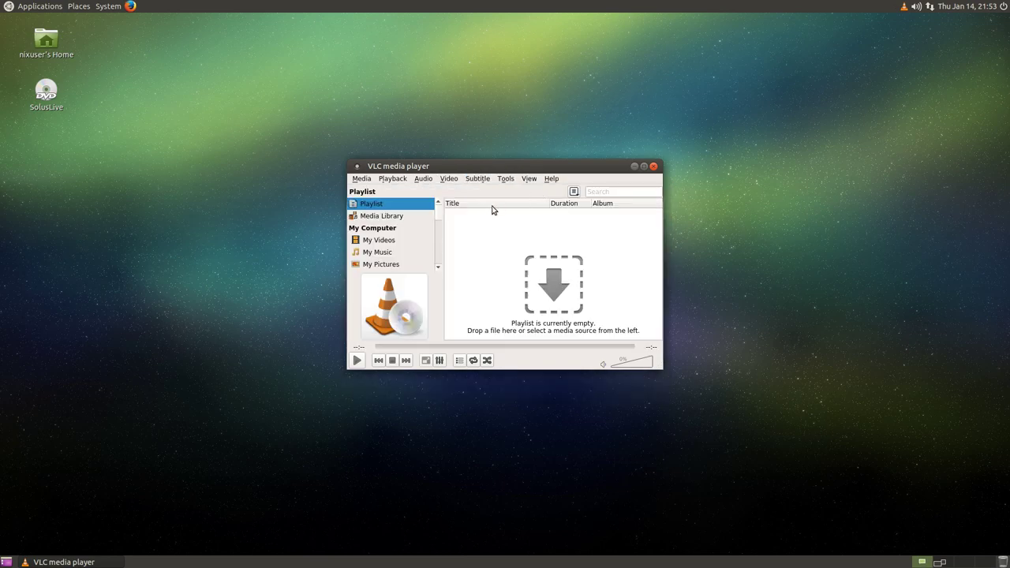
{"action": "double_click", "coordinate": [560, 167]}
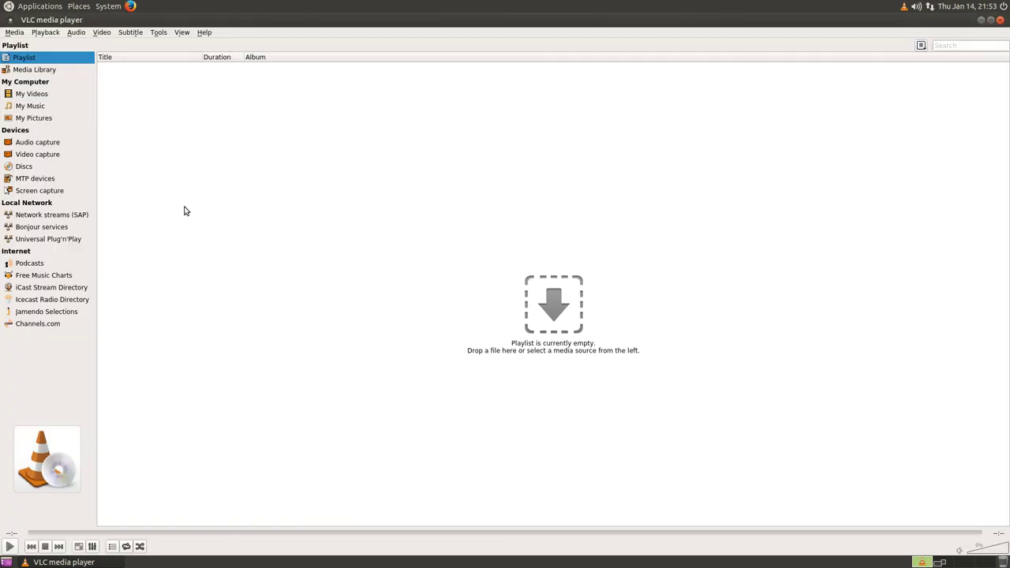
Browse Universal Plug'n'Play sources listing minidlna, then force-quit the hung VLC.
{"action": "left_click", "coordinate": [35, 241]}
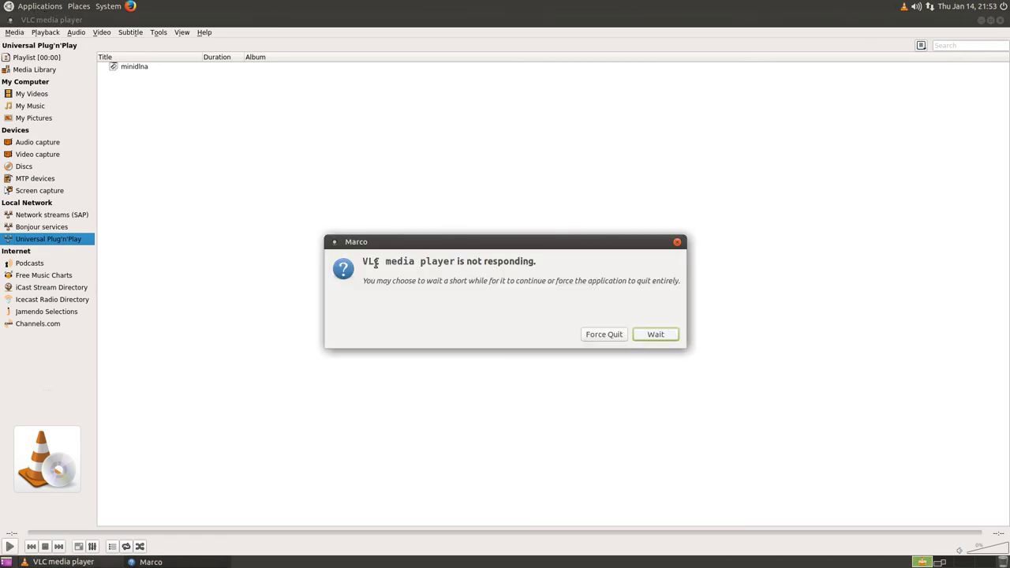
{"action": "left_click_drag", "start_coordinate": [366, 261], "coordinate": [600, 261]}
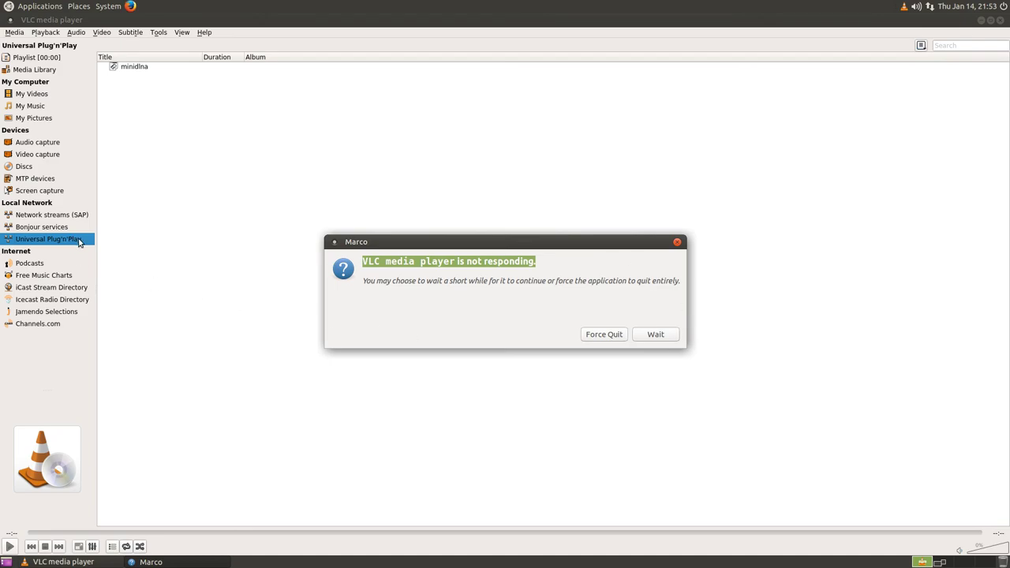
{"action": "left_click", "coordinate": [600, 334]}
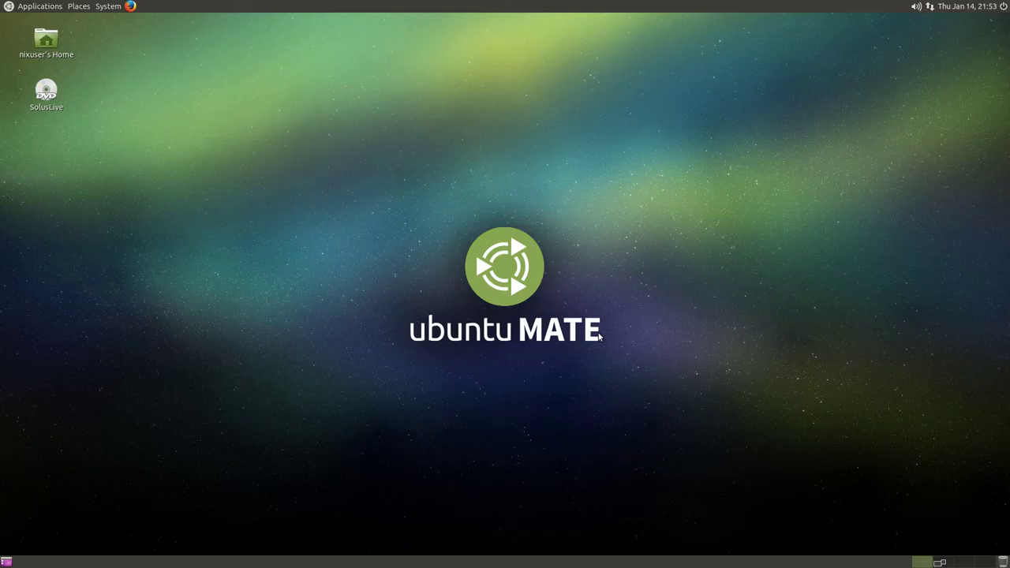
{"action": "left_click", "coordinate": [52, 5]}
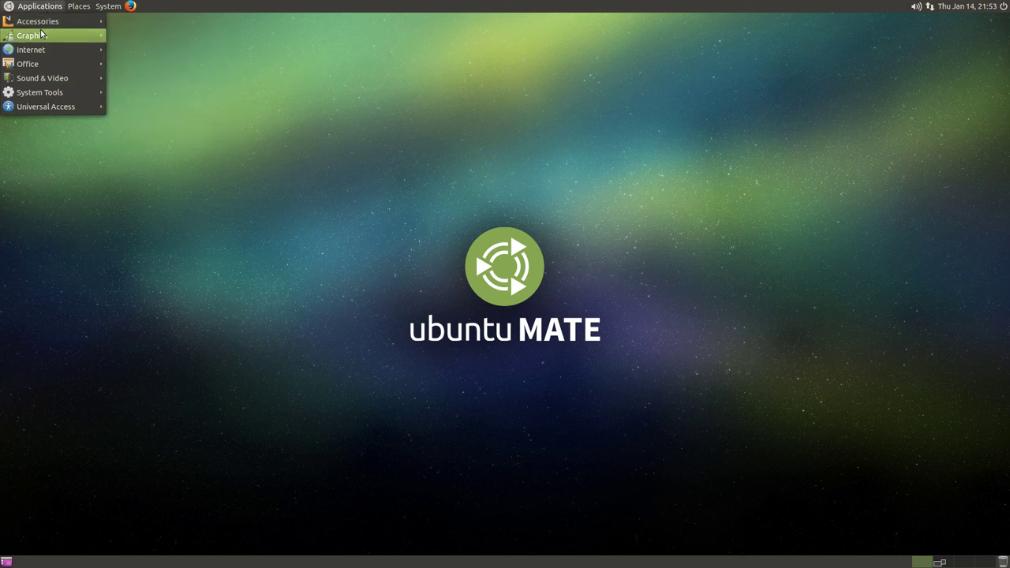
{"action": "mouse_move", "coordinate": [30, 77]}
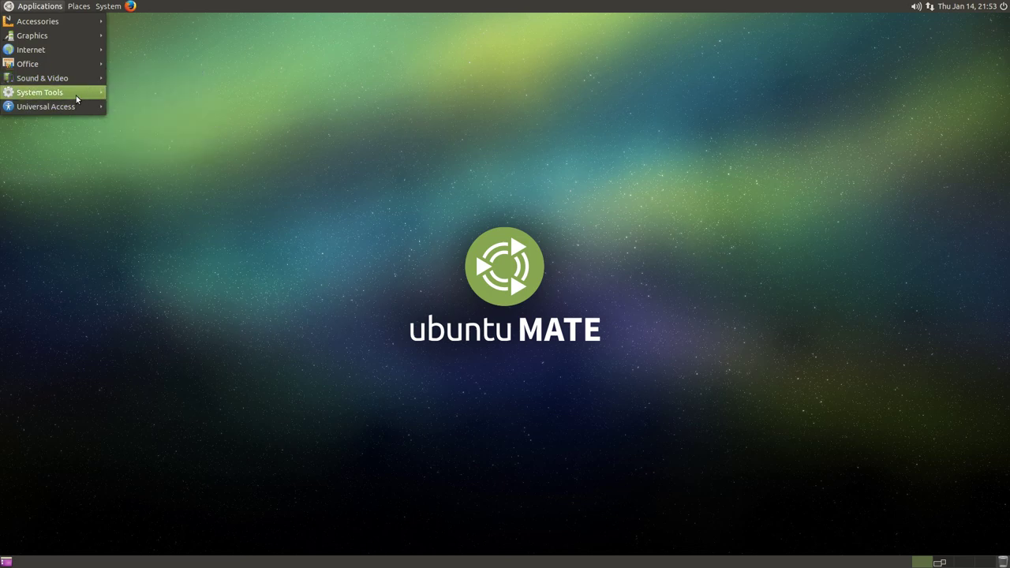
{"action": "mouse_move", "coordinate": [74, 94]}
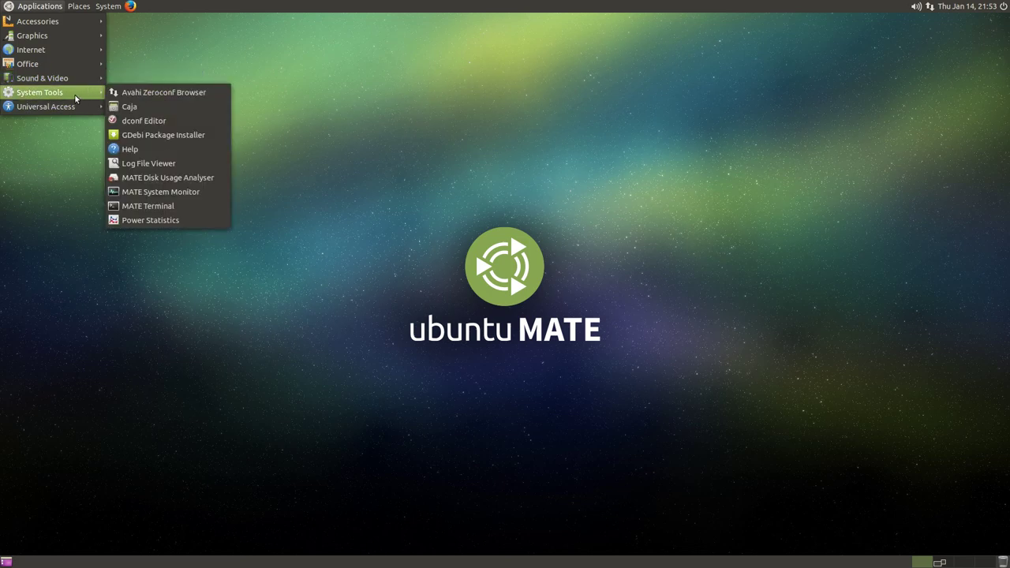
{"action": "left_click", "coordinate": [124, 108]}
{"action": "left_click_drag", "start_coordinate": [244, 95], "coordinate": [355, 166]}
{"action": "left_click", "coordinate": [298, 184]}
{"action": "left_click", "coordinate": [300, 207]}
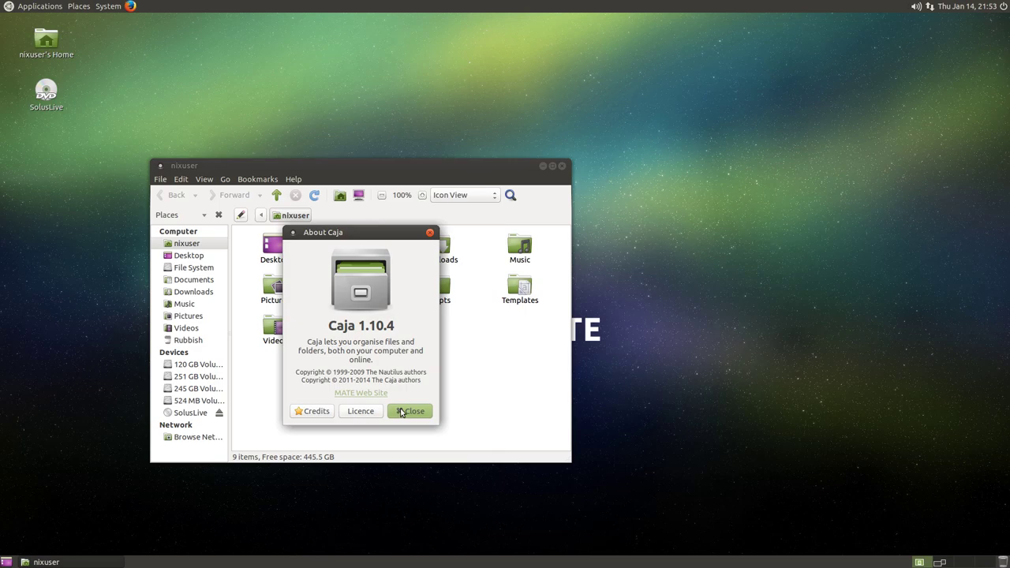
{"action": "left_click", "coordinate": [400, 412]}
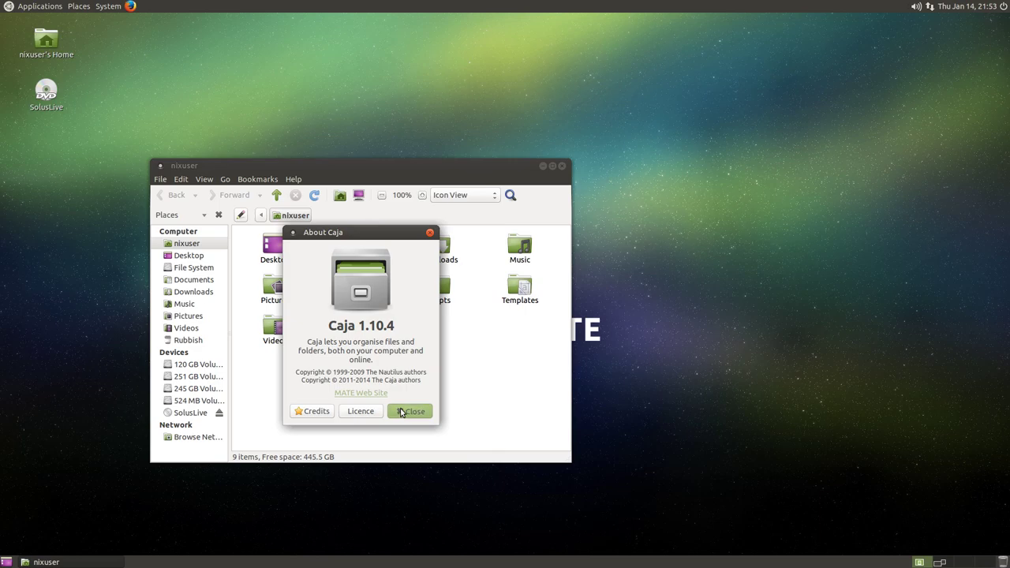
{"action": "double_click", "coordinate": [317, 166]}
{"action": "left_click", "coordinate": [78, 6]}
{"action": "left_click", "coordinate": [84, 22]}
{"action": "left_click_drag", "start_coordinate": [318, 125], "coordinate": [314, 203]}
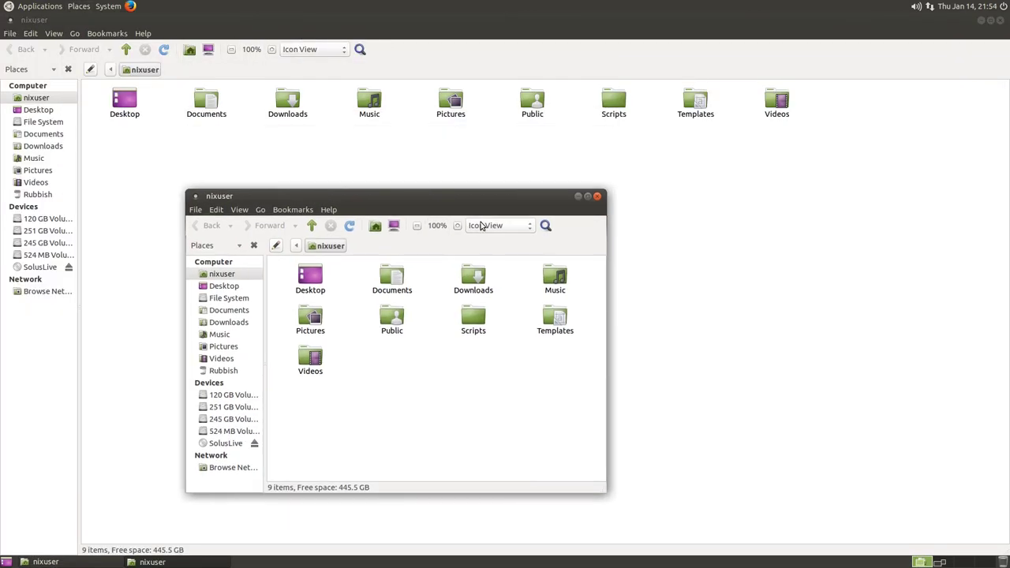
{"action": "left_click", "coordinate": [597, 197]}
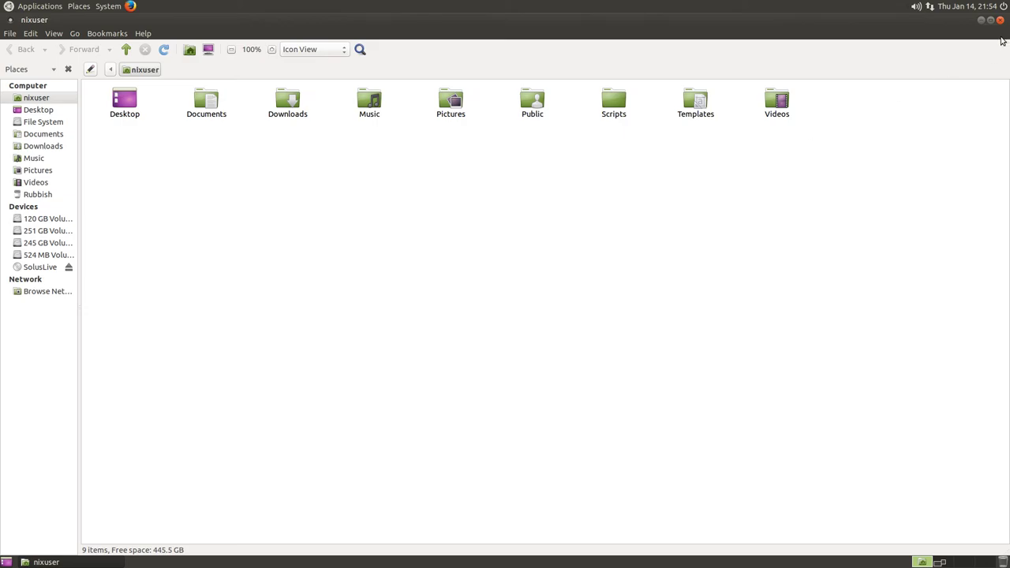
{"action": "left_click", "coordinate": [1000, 19]}
{"action": "left_click", "coordinate": [19, 5]}
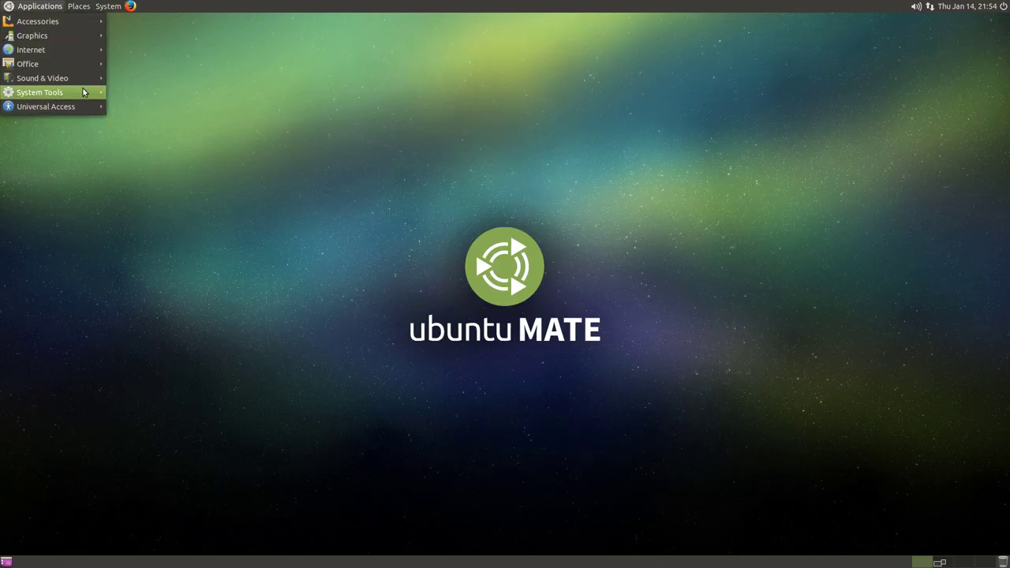
{"action": "mouse_move", "coordinate": [86, 83]}
{"action": "mouse_move", "coordinate": [48, 91]}
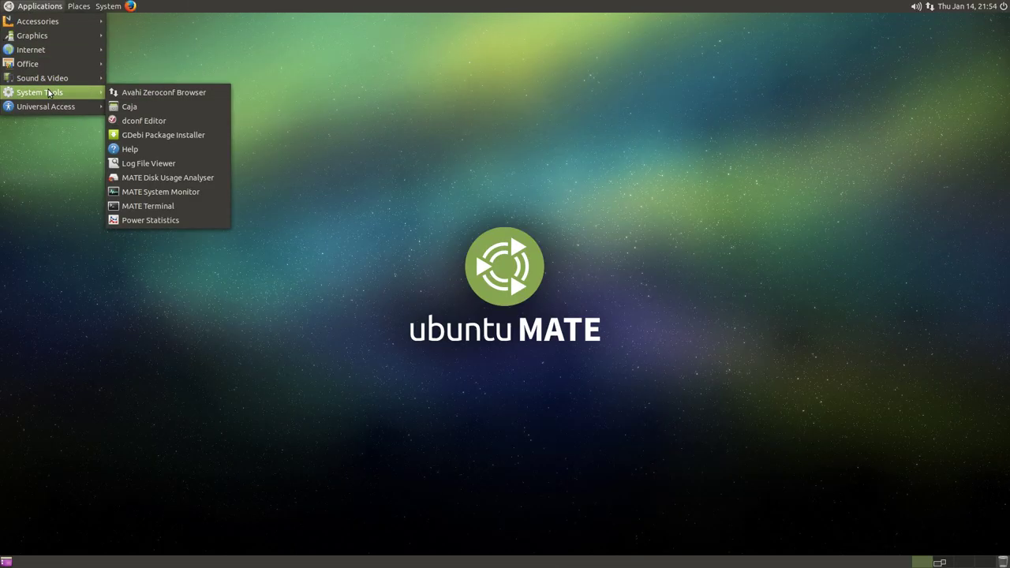
{"action": "left_click", "coordinate": [190, 122]}
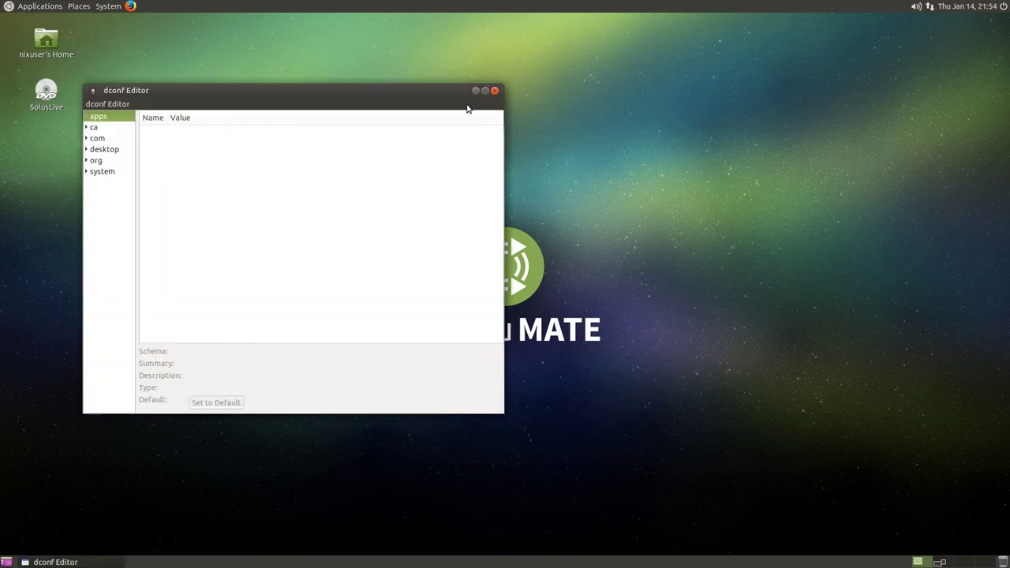
{"action": "left_click_drag", "start_coordinate": [137, 153], "coordinate": [237, 151]}
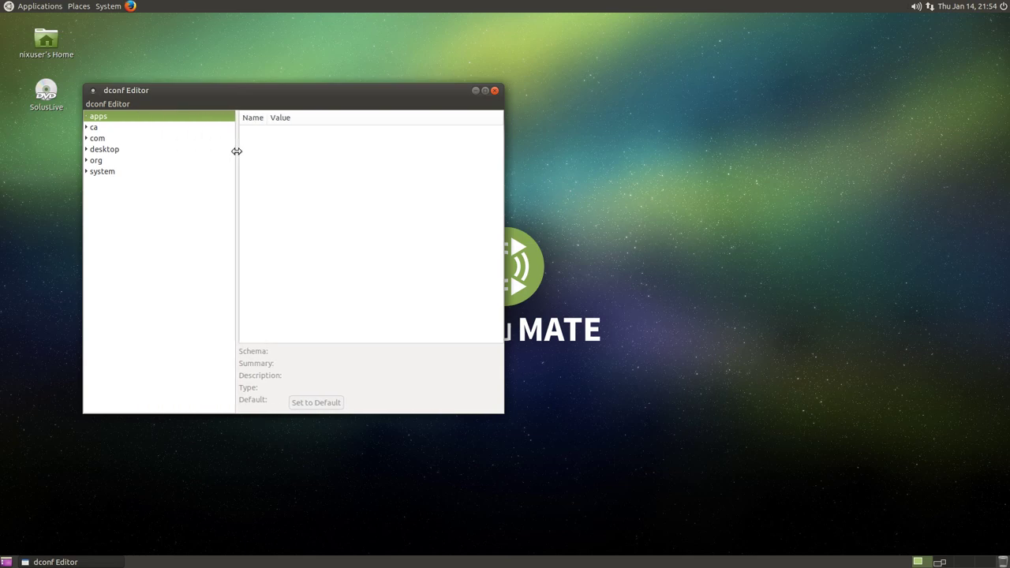
{"action": "left_click", "coordinate": [496, 92]}
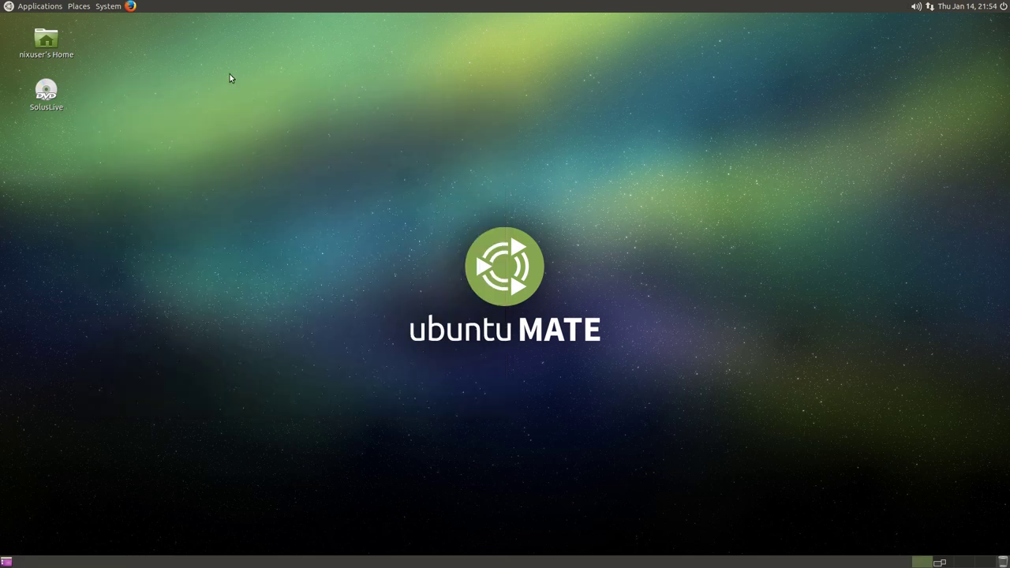
{"action": "left_click", "coordinate": [33, 5]}
{"action": "mouse_move", "coordinate": [36, 76]}
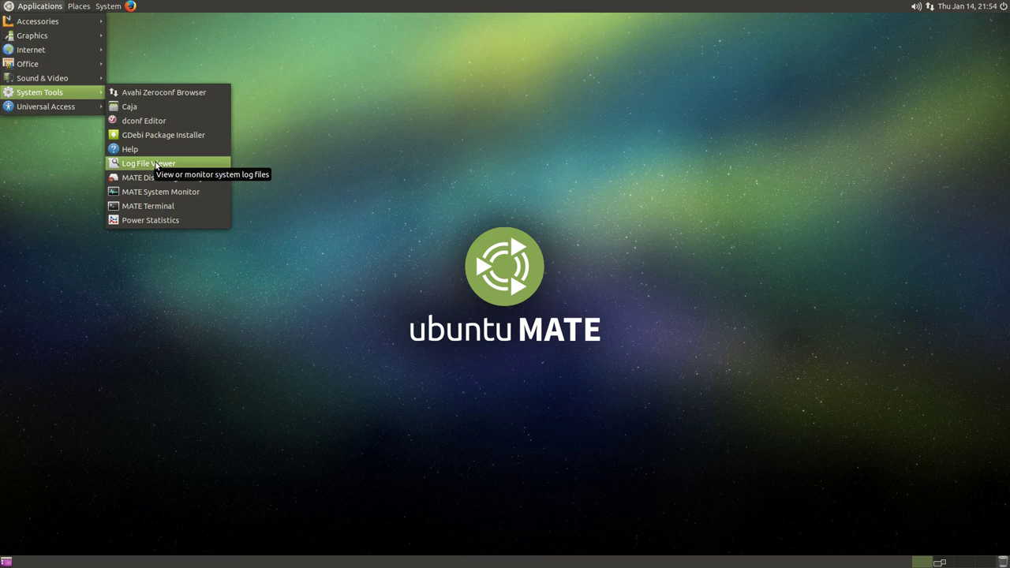
Launch System Log Viewer full-screen and show Xorg.0.log's 1075 lines of X server output.
{"action": "left_click", "coordinate": [138, 166]}
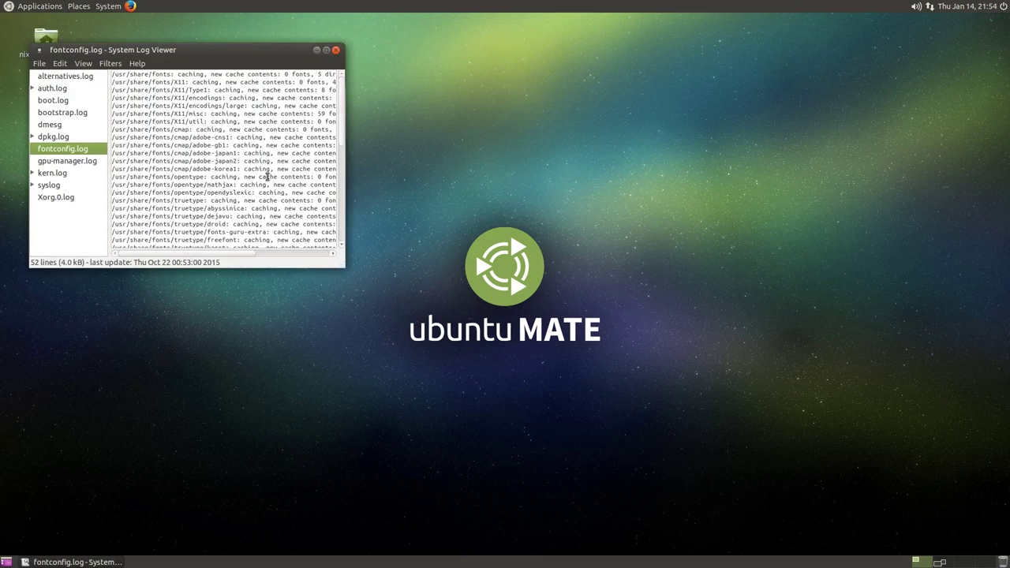
{"action": "double_click", "coordinate": [273, 54]}
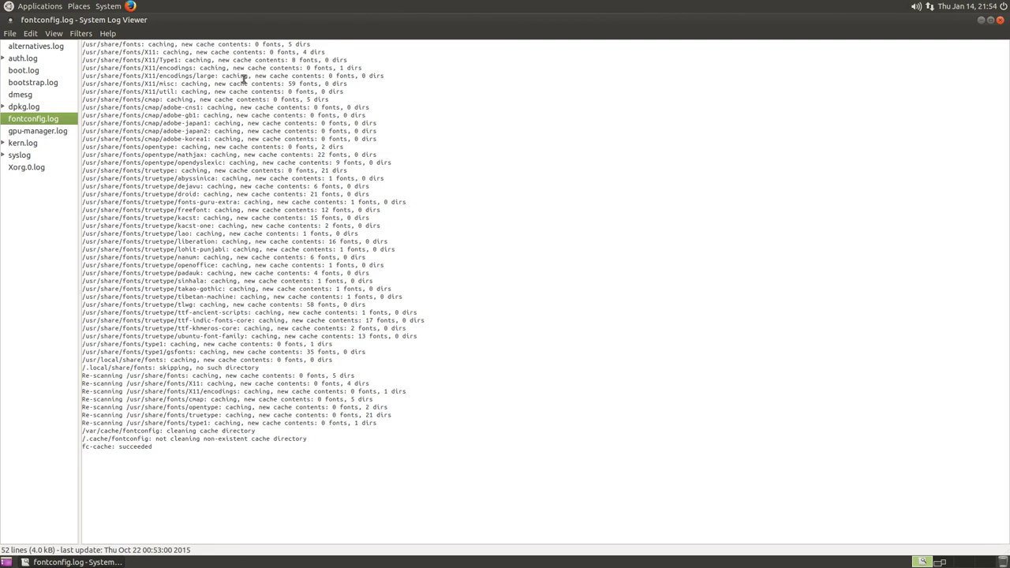
{"action": "left_click", "coordinate": [32, 169]}
{"action": "left_click", "coordinate": [191, 133]}
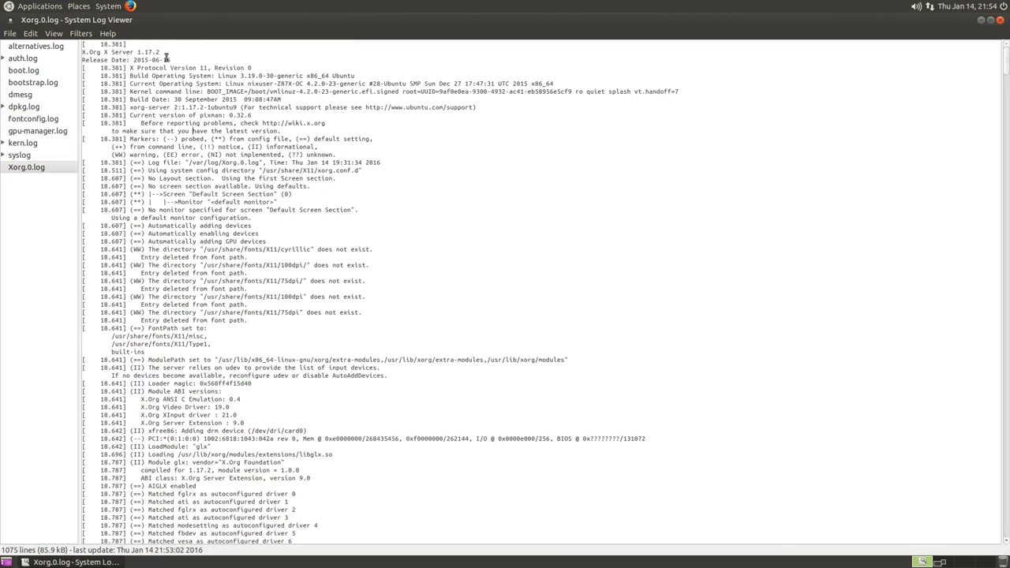
{"action": "left_click", "coordinate": [27, 6]}
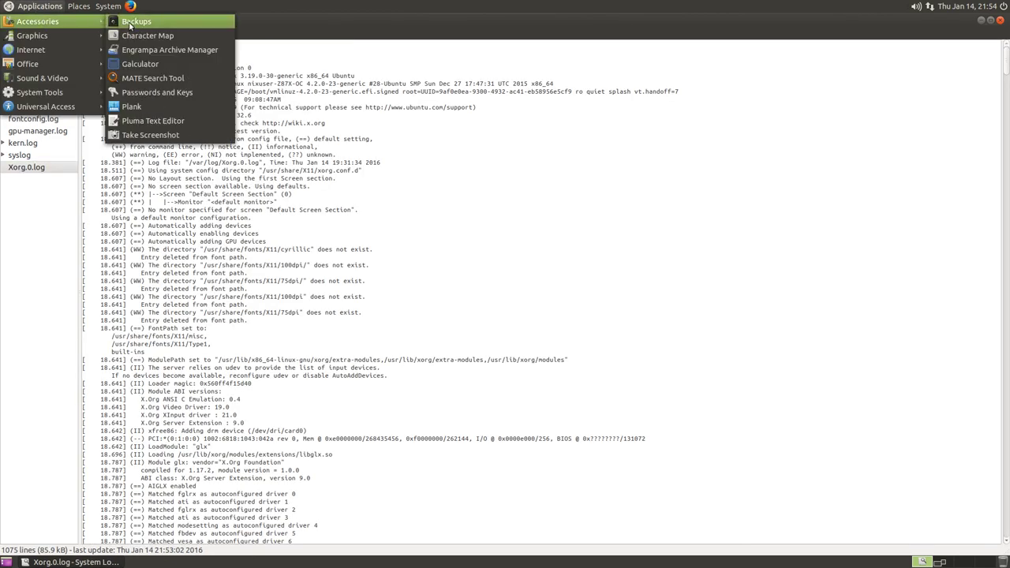
Open a new MATE Terminal and run less /var/log/Xorg.0.log.
{"action": "mouse_move", "coordinate": [95, 92]}
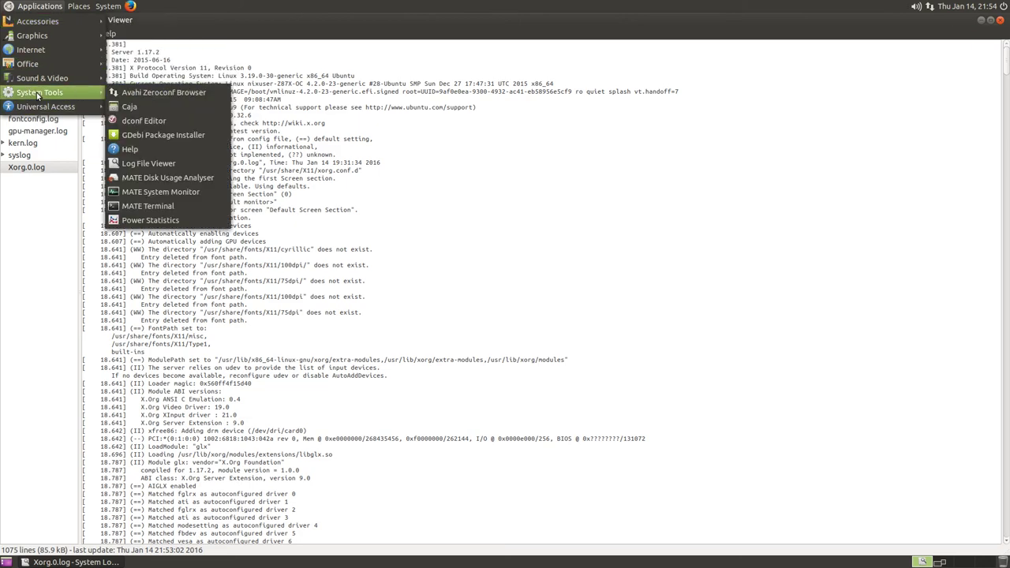
{"action": "left_click", "coordinate": [158, 206]}
{"action": "left_click_drag", "start_coordinate": [281, 39], "coordinate": [621, 196]}
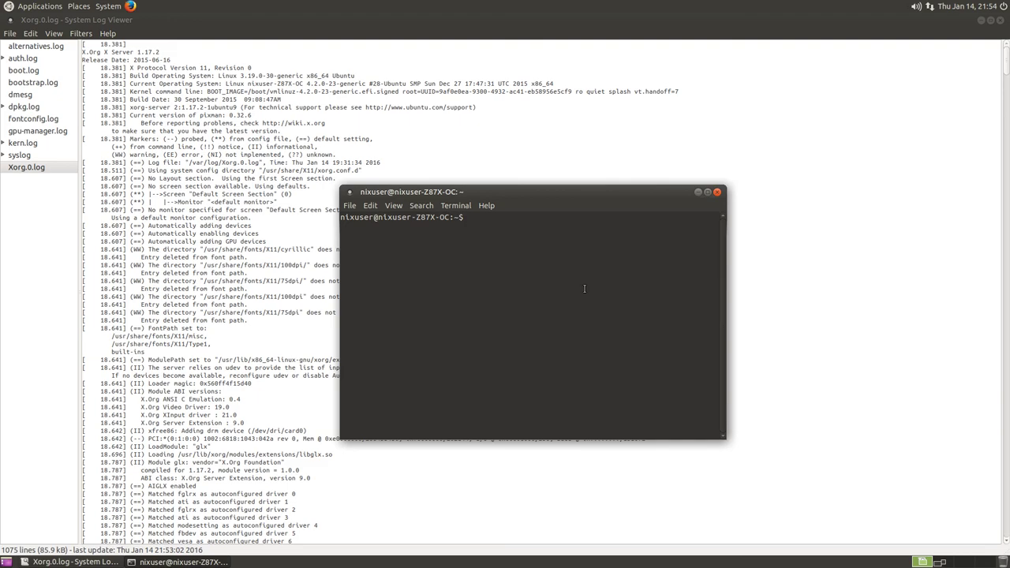
{"action": "type", "text": "less /var/log/Xorg.0.log"}
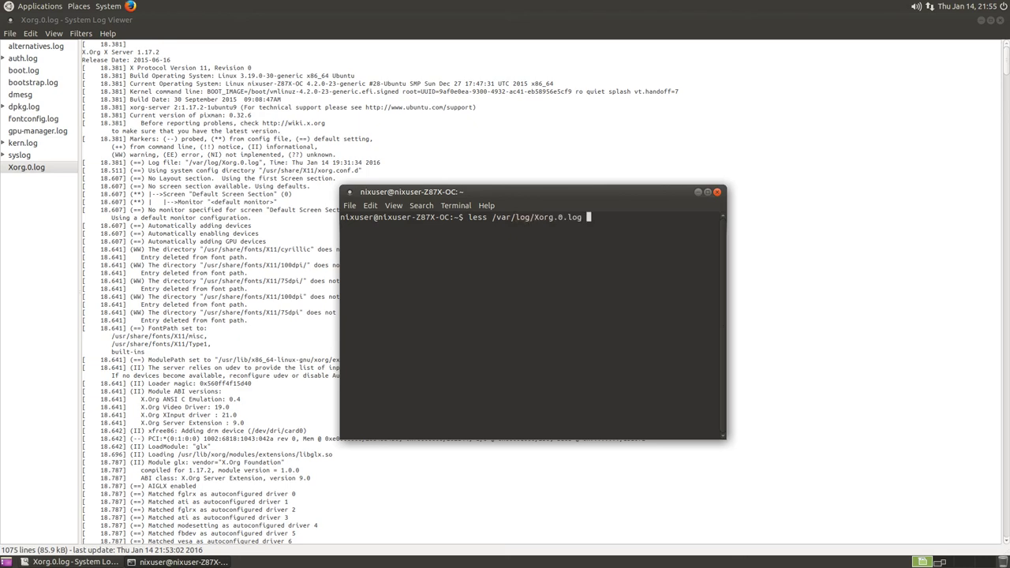
{"action": "key", "text": "Return"}
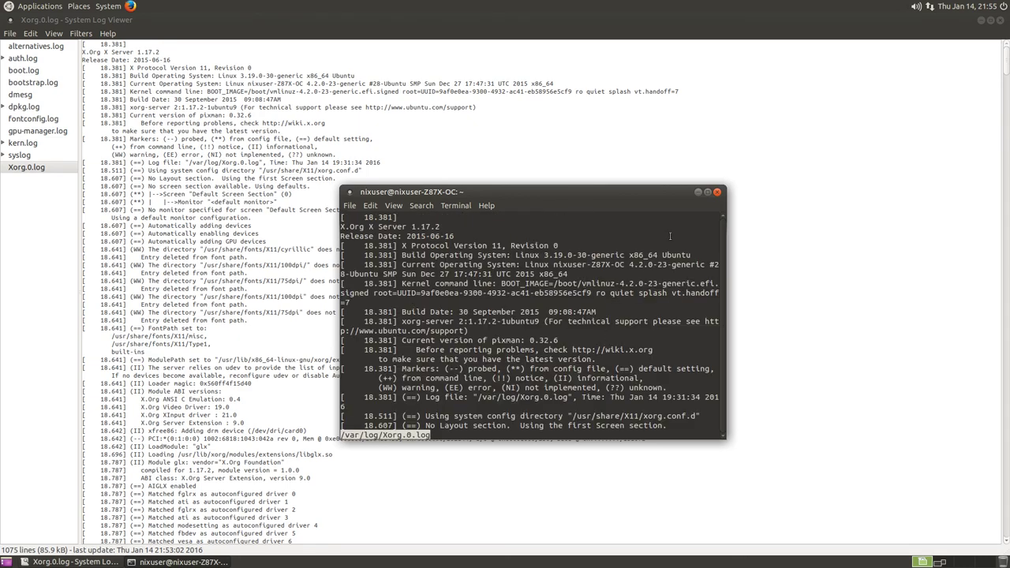
Maximize the terminal and page up and down through the Xorg log.
{"action": "key", "text": "Up"}
{"action": "left_click", "coordinate": [707, 191]}
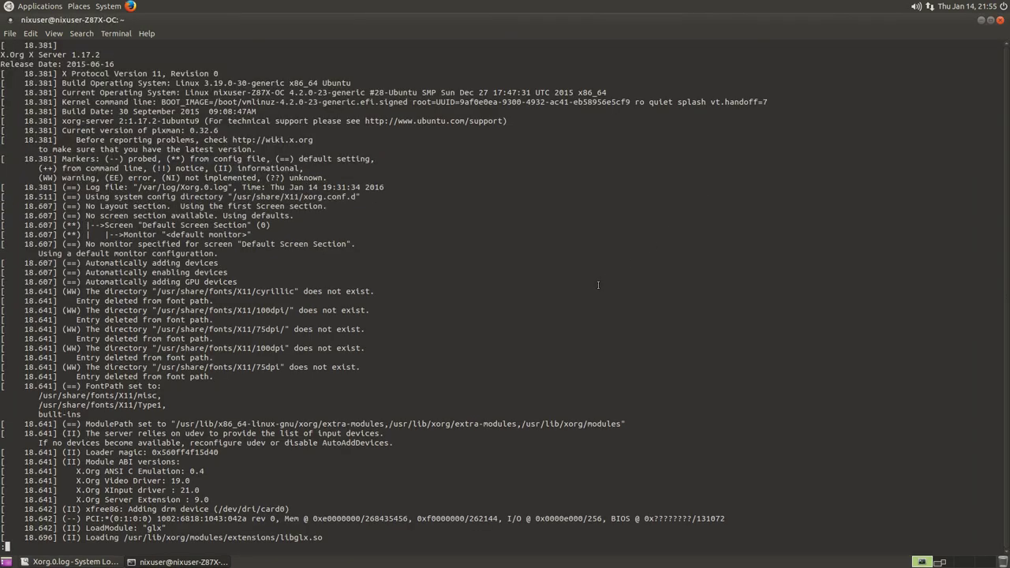
{"action": "key", "text": "Down"}
{"action": "key", "text": "Down"}
{"action": "key", "text": "Down"}
{"action": "key", "text": "Down"}
{"action": "key", "text": "Down"}
{"action": "key", "text": "Up"}
{"action": "key", "text": "Up"}
{"action": "key", "text": "Up"}
{"action": "key", "text": "Up"}
Close the terminal despite the running pager, then close System Log Viewer.
{"action": "left_click", "coordinate": [1000, 19]}
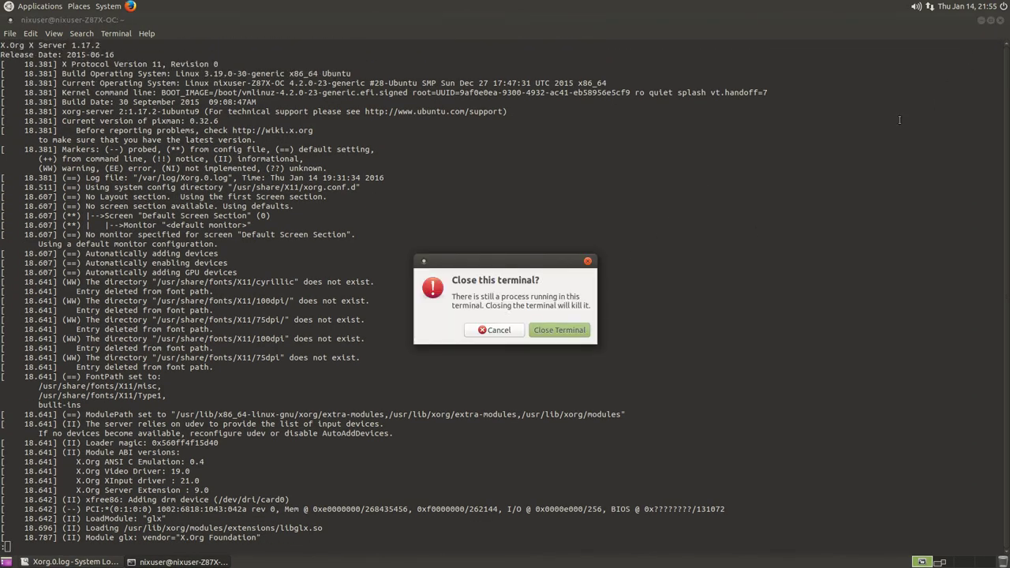
{"action": "left_click", "coordinate": [560, 330]}
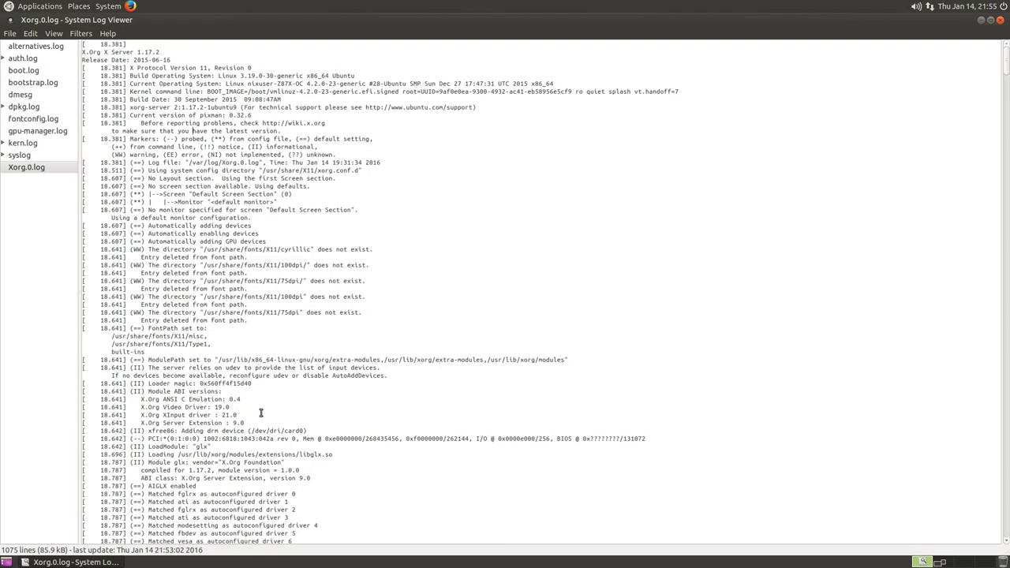
{"action": "left_click", "coordinate": [1001, 22]}
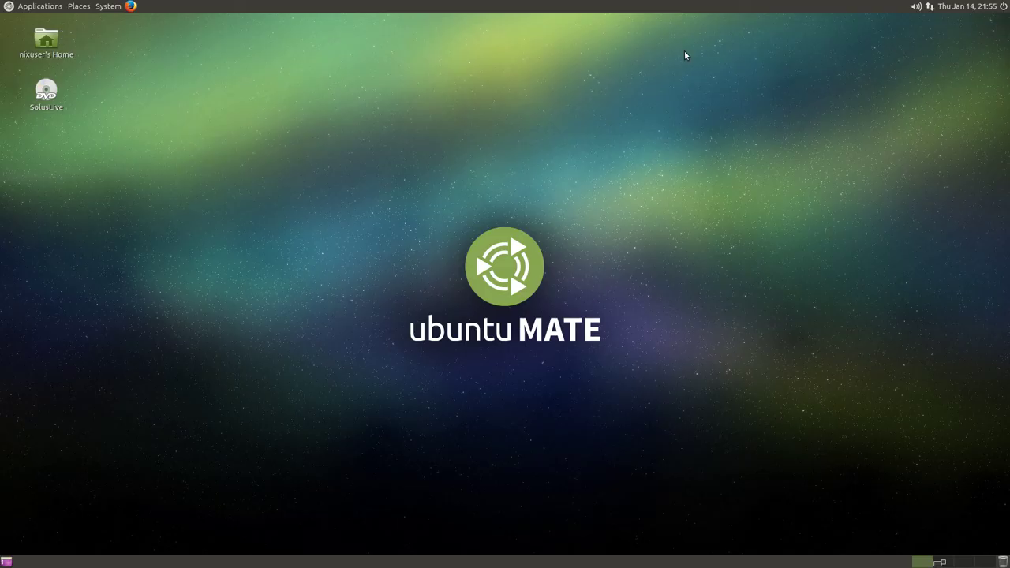
Launch Disk Usage Analyser from Applications > System Tools.
{"action": "left_click", "coordinate": [38, 6]}
{"action": "mouse_move", "coordinate": [39, 37]}
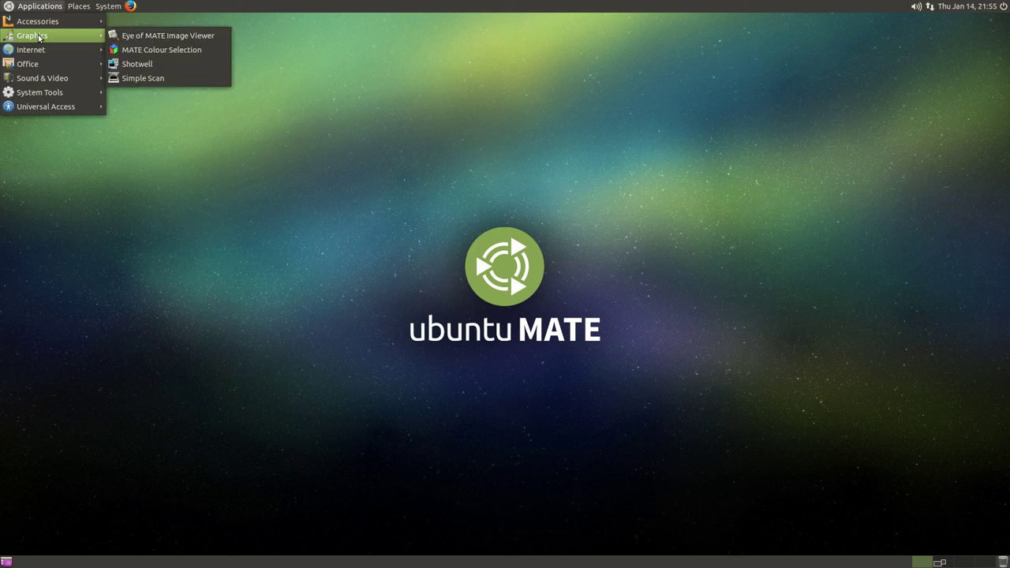
{"action": "mouse_move", "coordinate": [38, 92]}
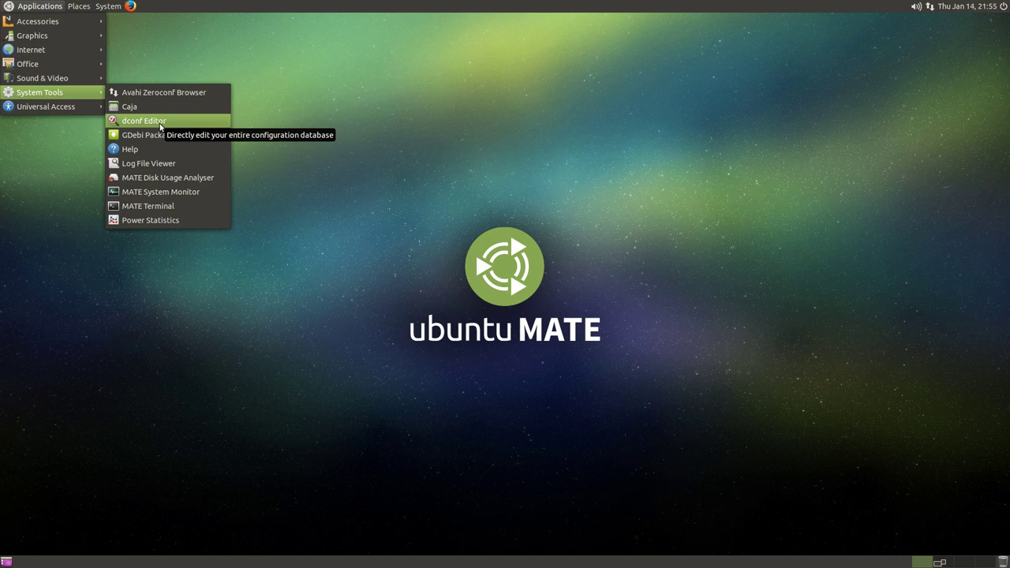
{"action": "left_click", "coordinate": [182, 179]}
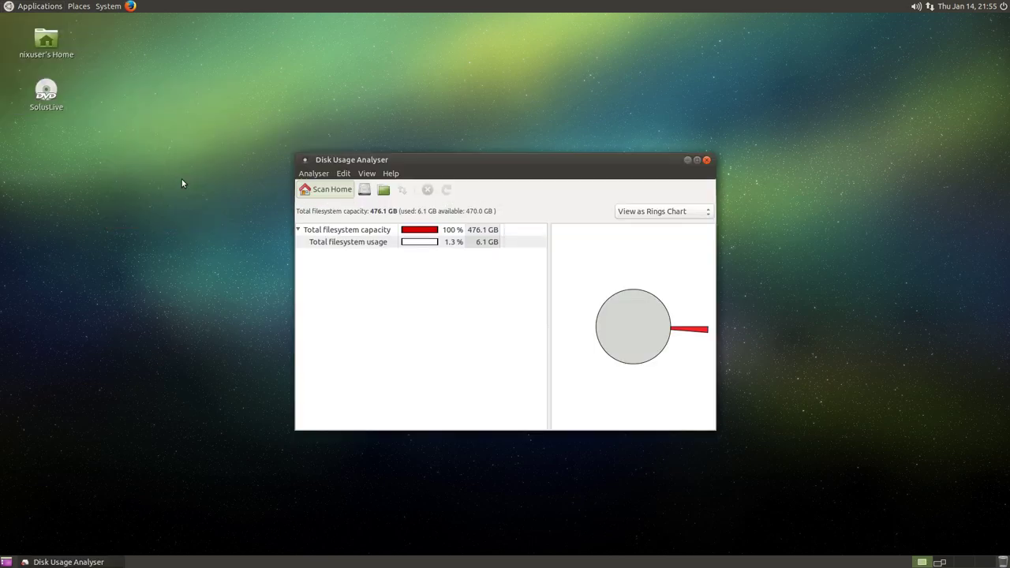
Scan the whole filesystem, showing / at 5.8 GB with usr at 2.9 GB (50%).
{"action": "left_click", "coordinate": [363, 191]}
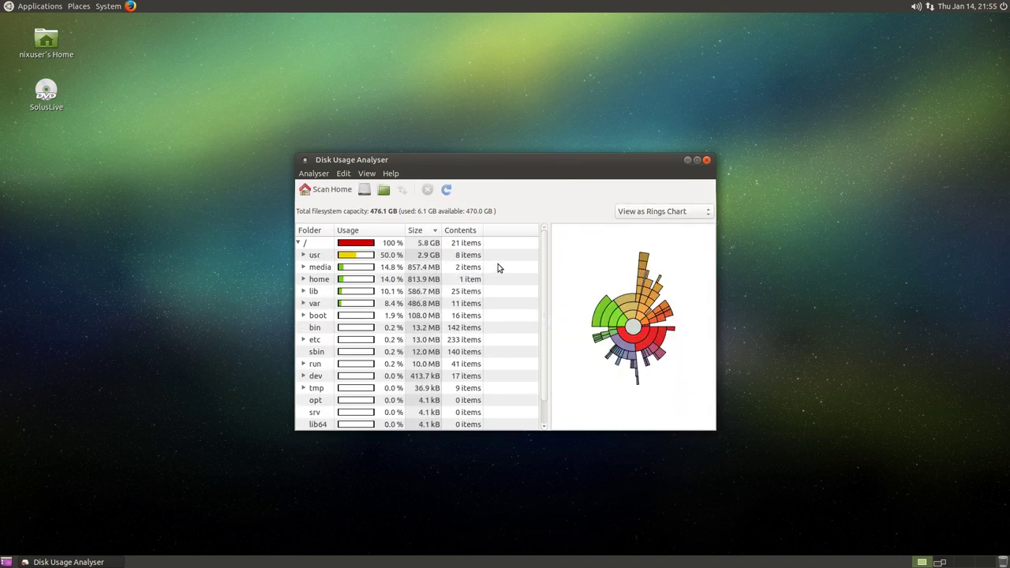
{"action": "scroll", "coordinate": [498, 269], "scroll_direction": "down", "scroll_amount": 1}
{"action": "scroll", "coordinate": [498, 269], "scroll_direction": "up", "scroll_amount": 1}
{"action": "scroll", "coordinate": [500, 269], "scroll_direction": "down", "scroll_amount": 1}
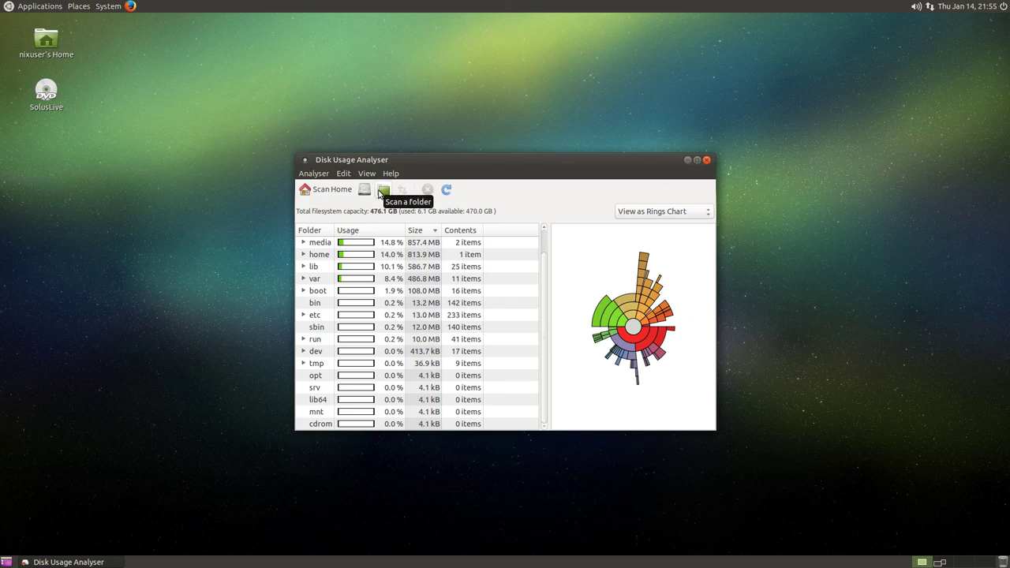
Close Disk Usage Analyser and launch MATE System Monitor from System Tools.
{"action": "left_click", "coordinate": [706, 161]}
{"action": "left_click", "coordinate": [40, 5]}
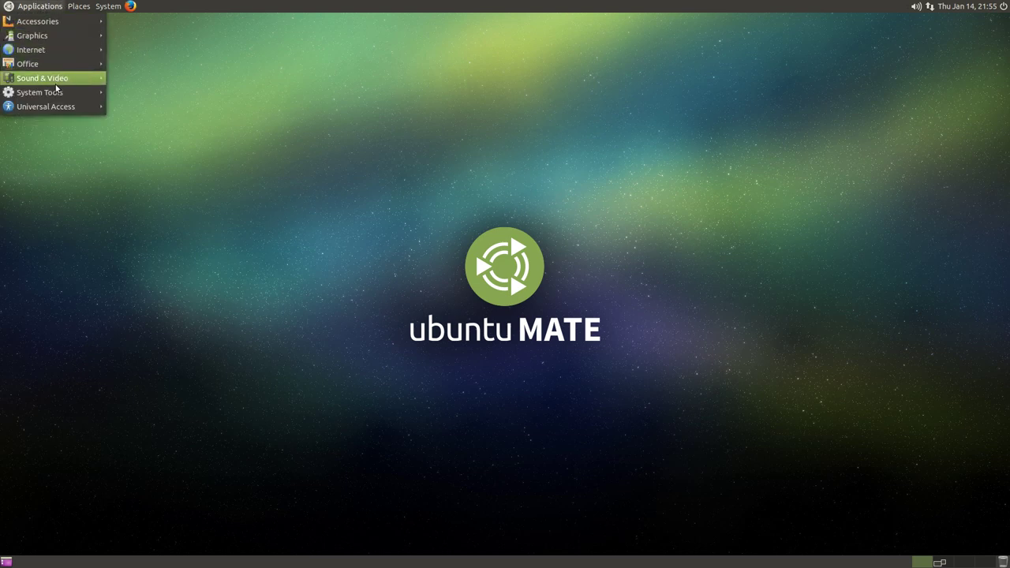
{"action": "mouse_move", "coordinate": [79, 92]}
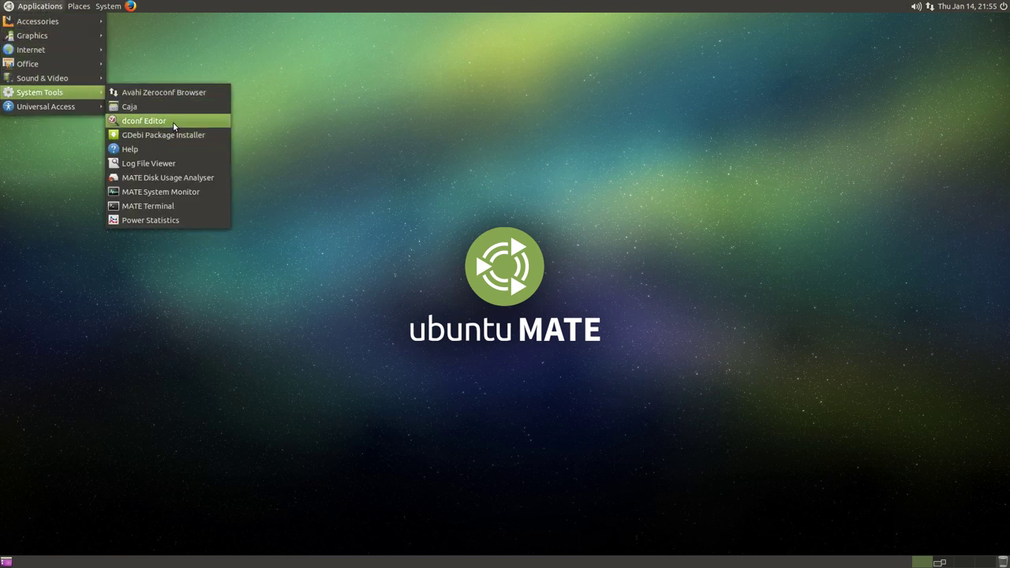
{"action": "left_click", "coordinate": [164, 195]}
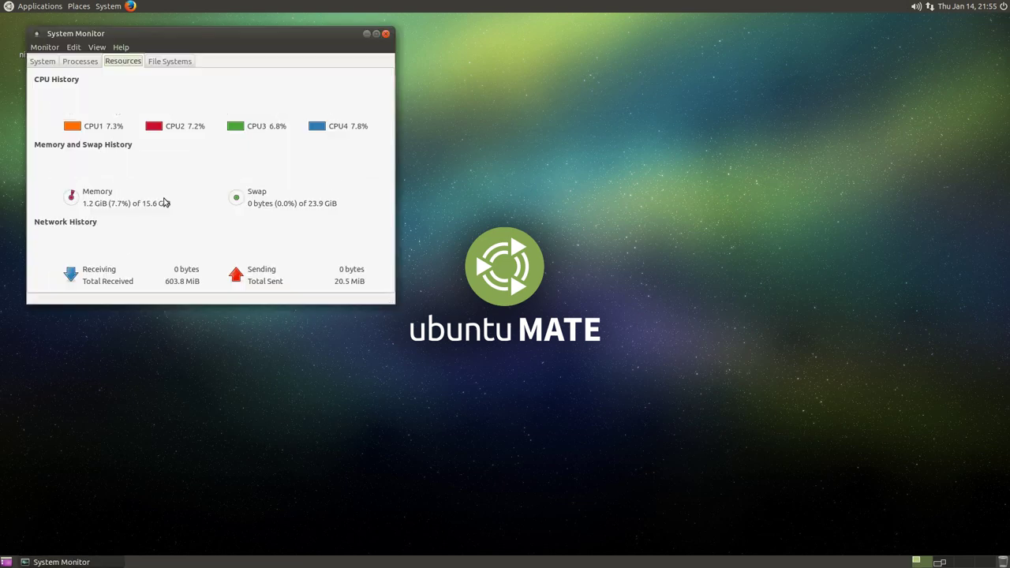
Look through the Processes, System, Resources and File Systems tabs, ending on File Systems.
{"action": "left_click", "coordinate": [75, 63]}
{"action": "left_click", "coordinate": [47, 63]}
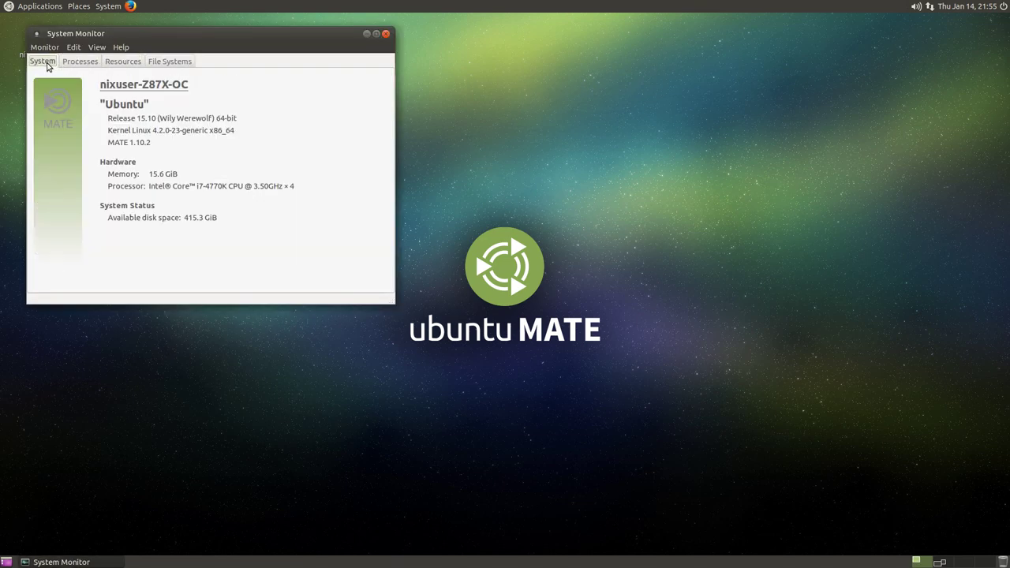
{"action": "left_click", "coordinate": [110, 62]}
{"action": "left_click", "coordinate": [173, 61]}
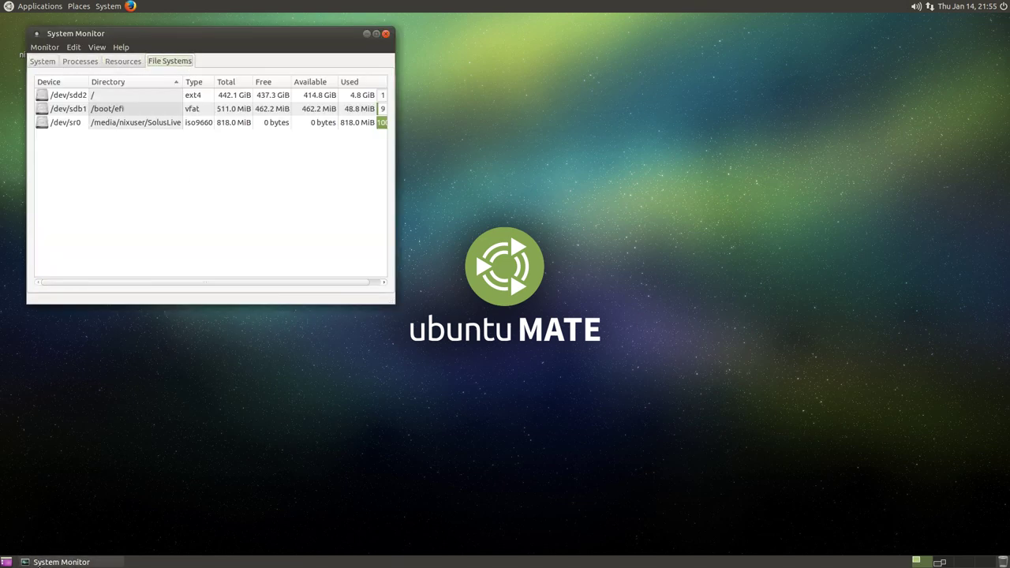
{"action": "left_click", "coordinate": [35, 12]}
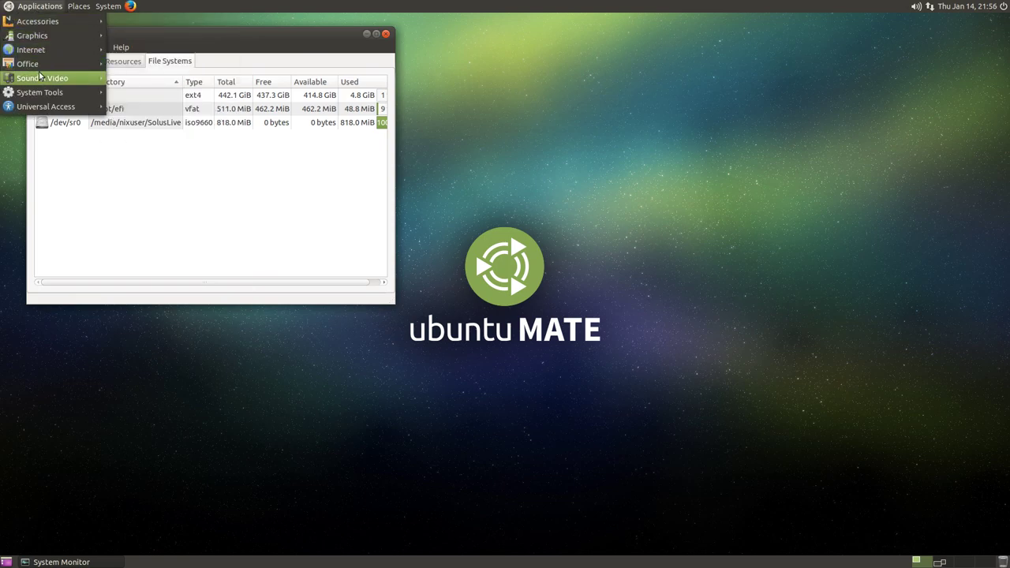
Run top in a new, maximized terminal window.
{"action": "left_click", "coordinate": [179, 206]}
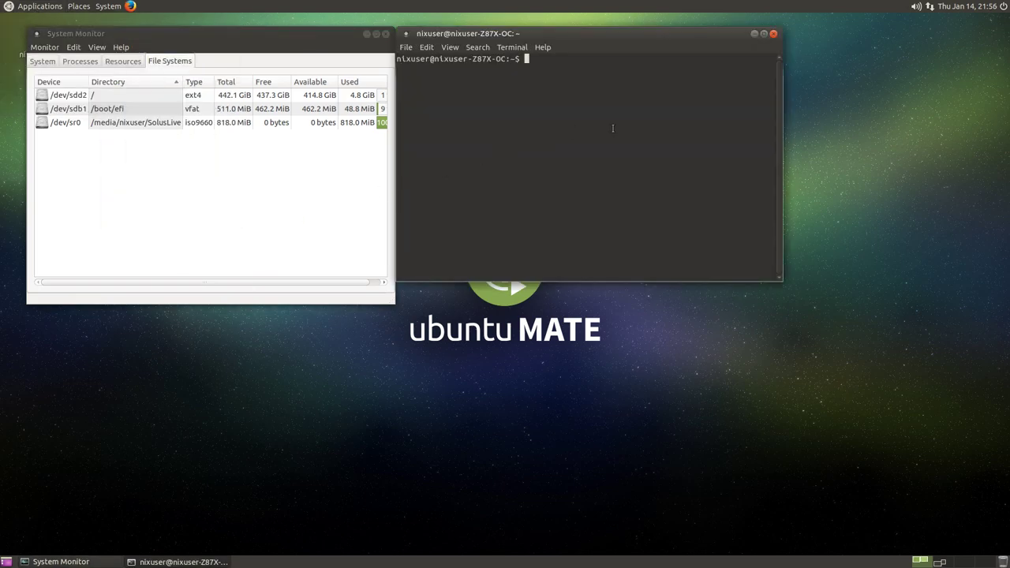
{"action": "type", "text": "top"}
{"action": "key", "text": "Return"}
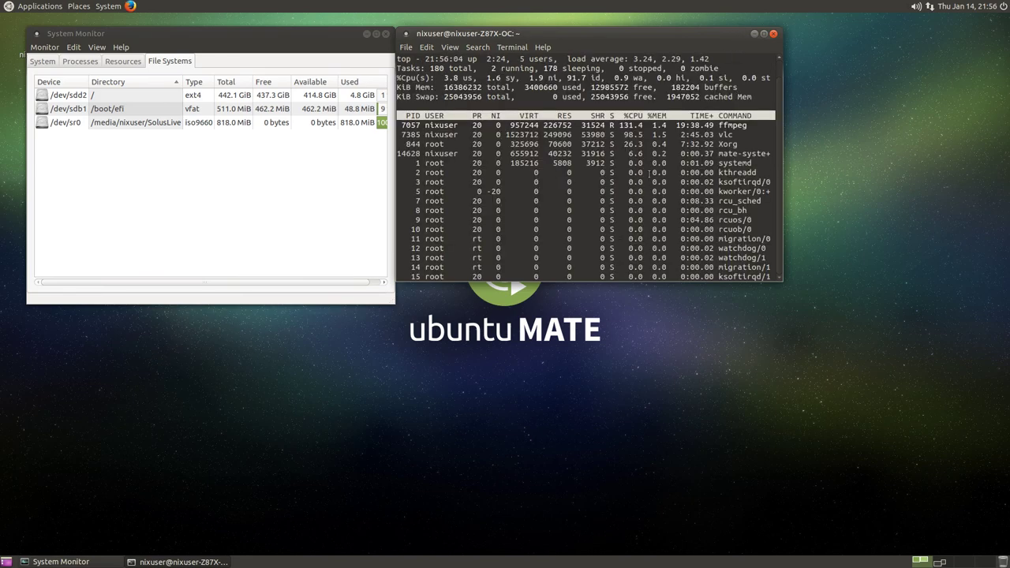
{"action": "left_click", "coordinate": [763, 33]}
Quit top, install htop with sudo apt install htop, run it, then close the terminal.
{"action": "type", "text": "q"}
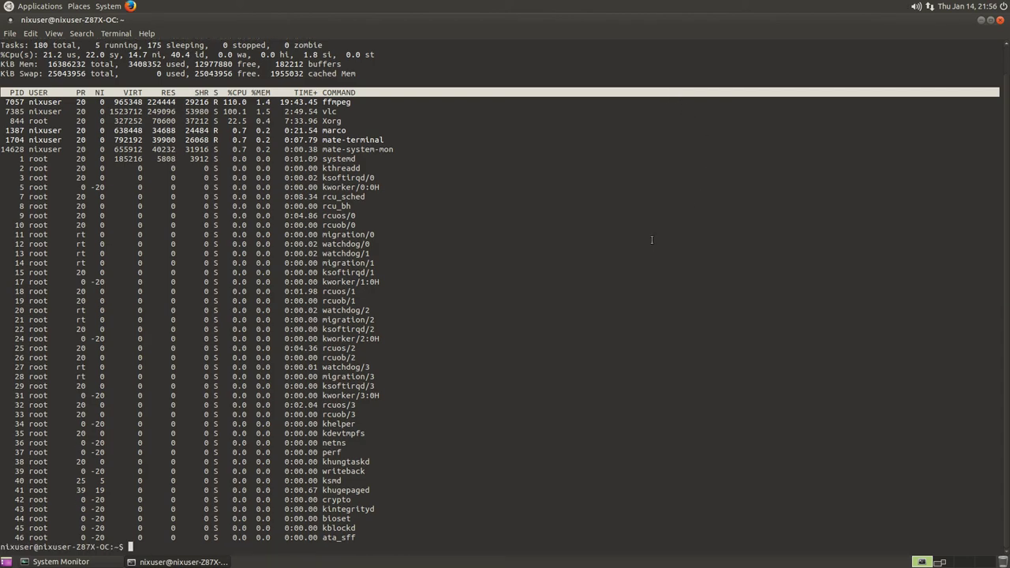
{"action": "type", "text": "sudo apt install htop"}
{"action": "key", "text": "Return"}
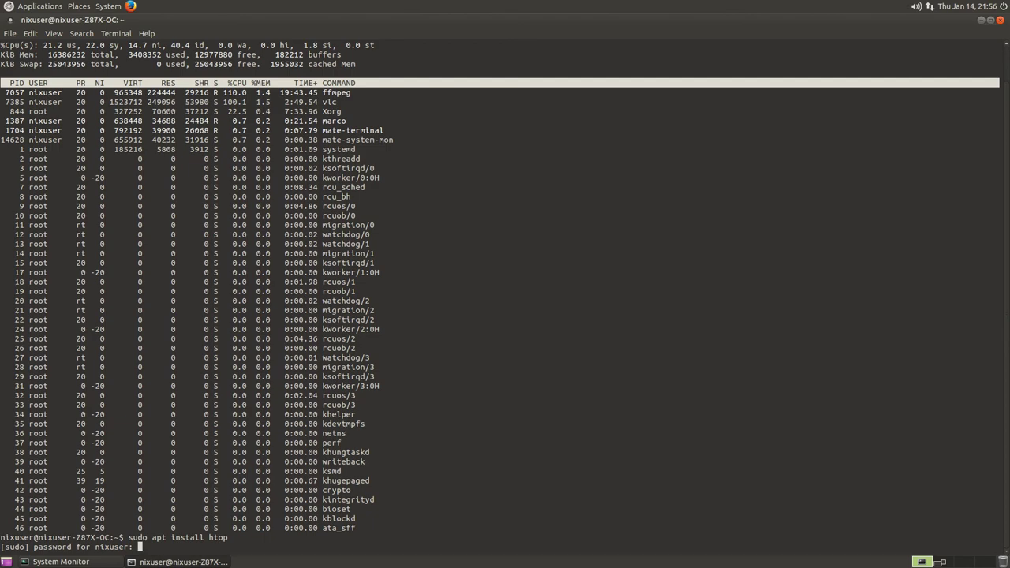
{"action": "key", "text": "Return"}
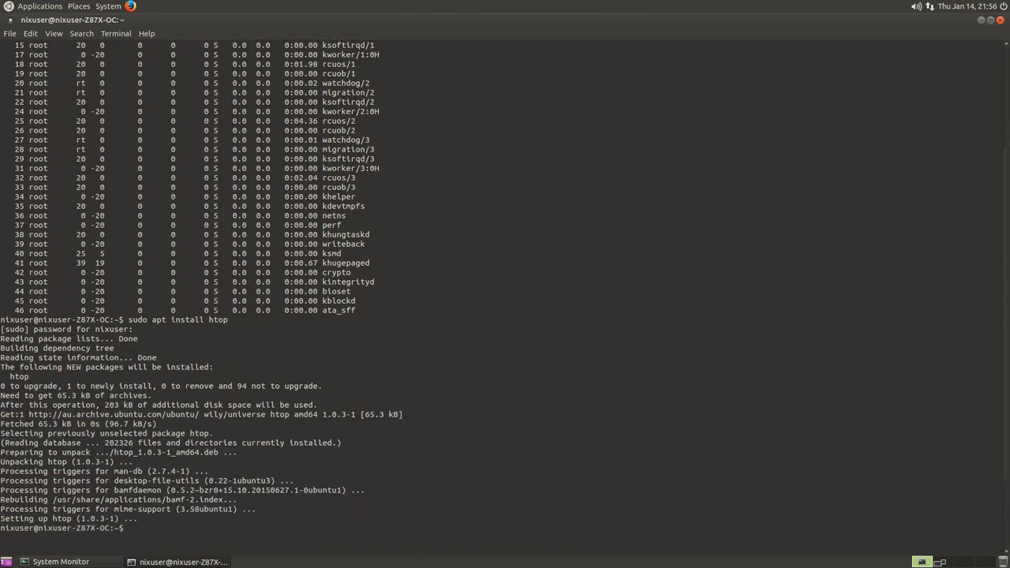
{"action": "type", "text": "htop"}
{"action": "key", "text": "Return"}
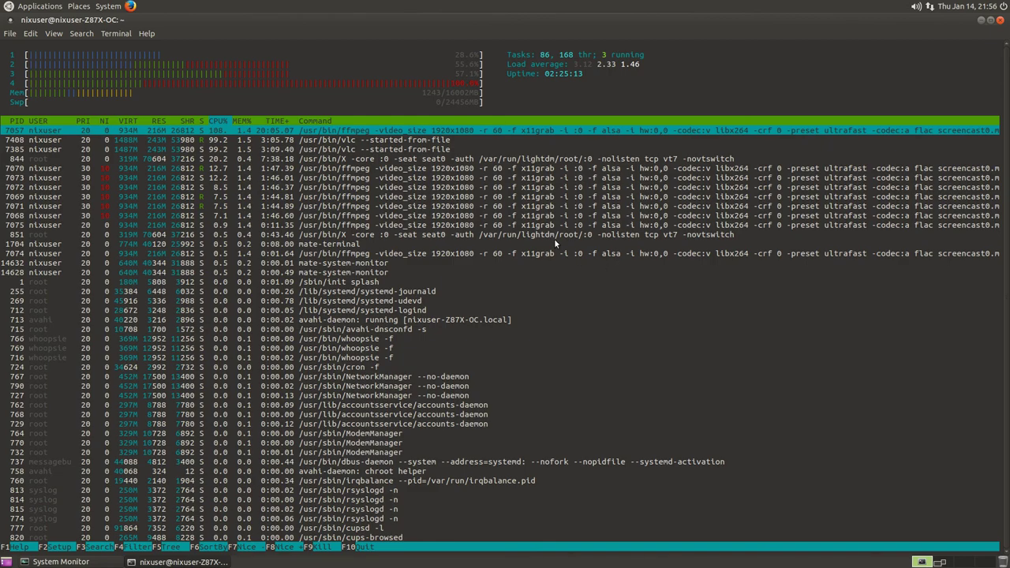
{"action": "left_click", "coordinate": [1000, 20]}
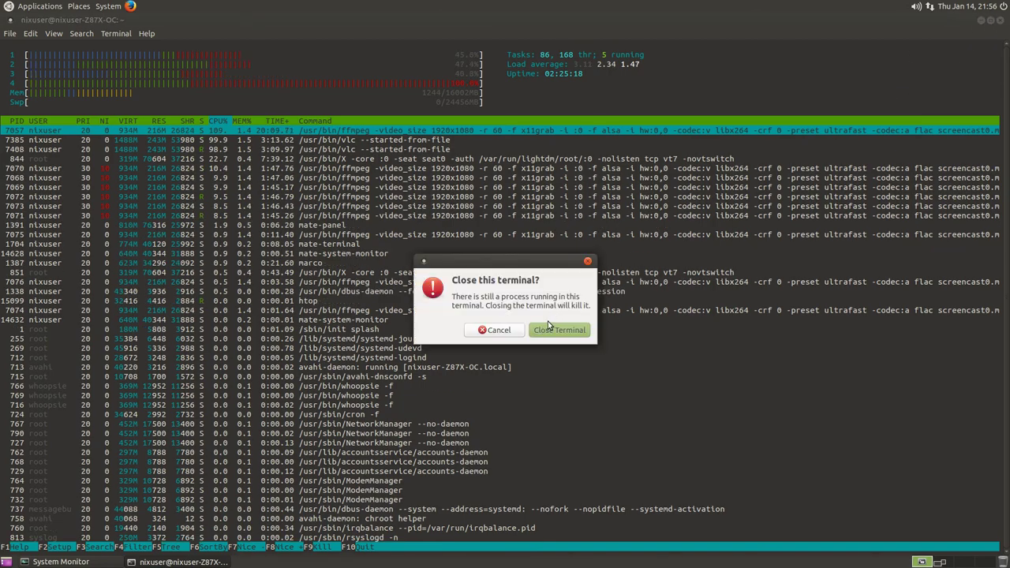
{"action": "left_click", "coordinate": [559, 330]}
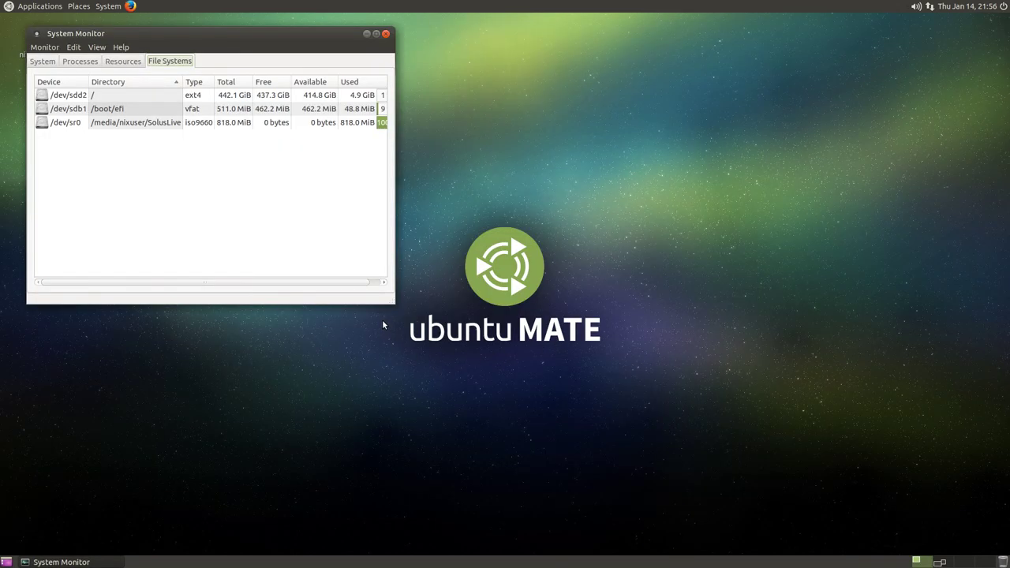
{"action": "left_click", "coordinate": [39, 60]}
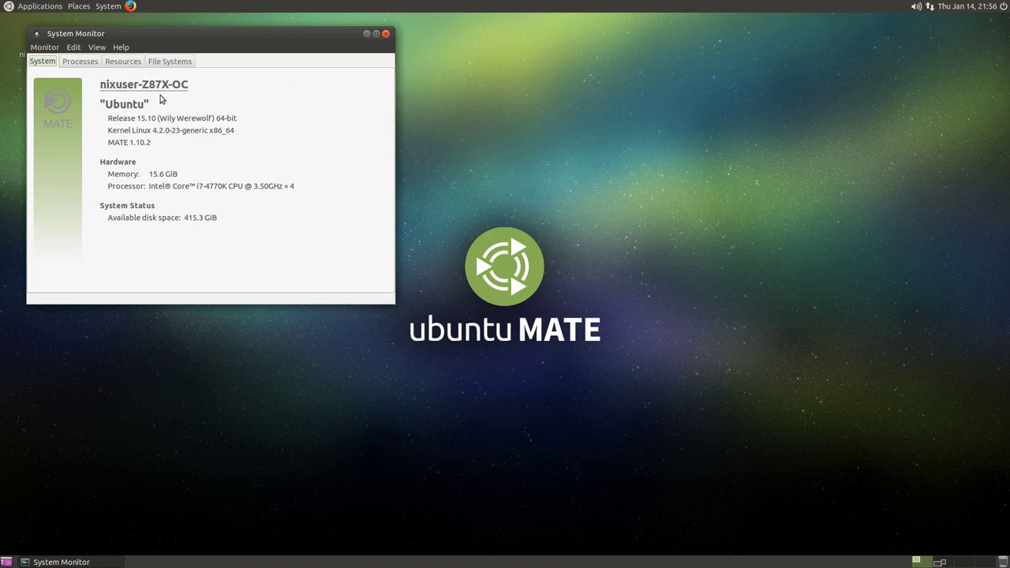
{"action": "left_click", "coordinate": [386, 34]}
{"action": "left_click", "coordinate": [78, 6]}
{"action": "mouse_move", "coordinate": [111, 7]}
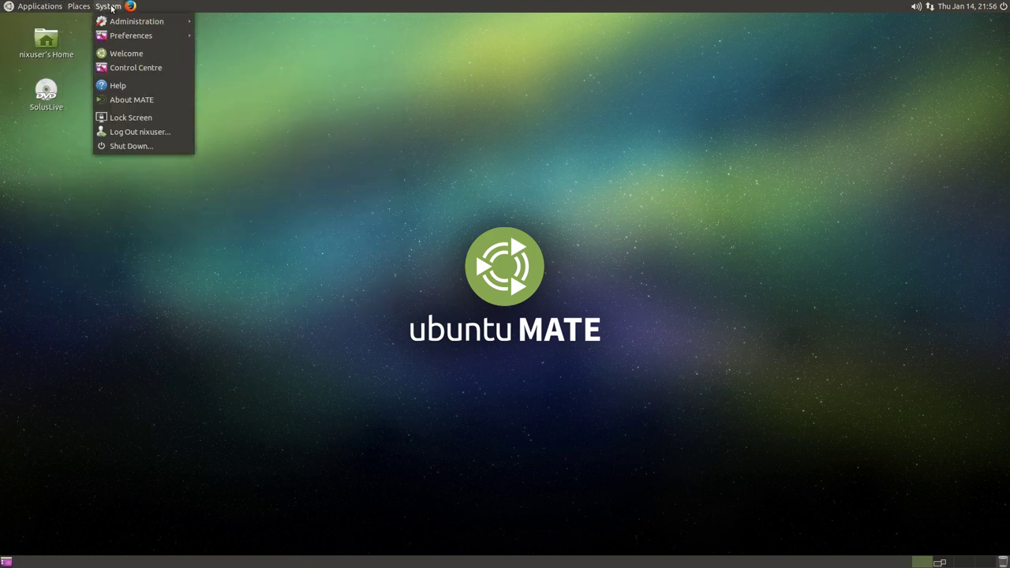
{"action": "mouse_move", "coordinate": [17, 9]}
{"action": "mouse_move", "coordinate": [35, 96]}
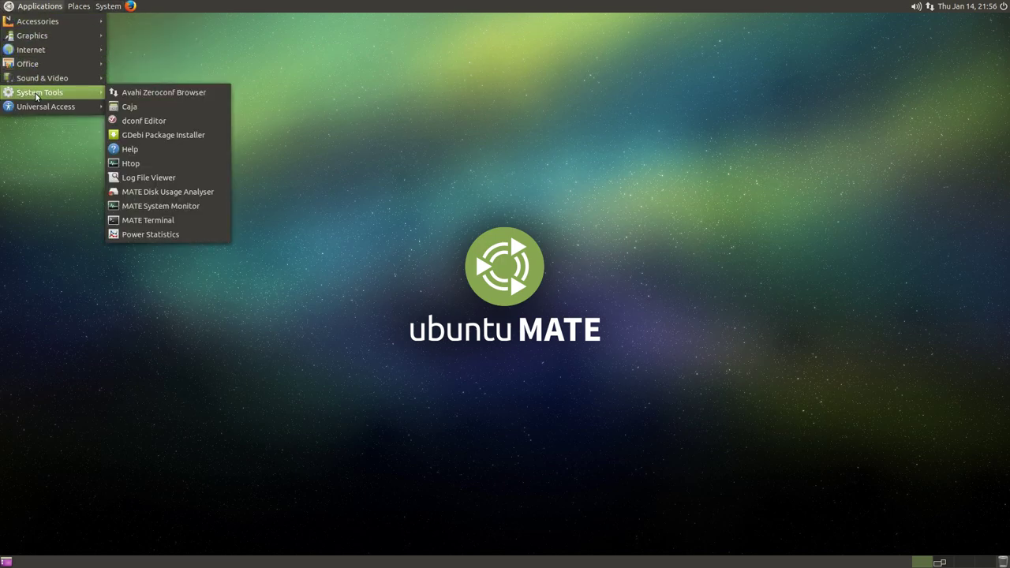
{"action": "left_click", "coordinate": [141, 237]}
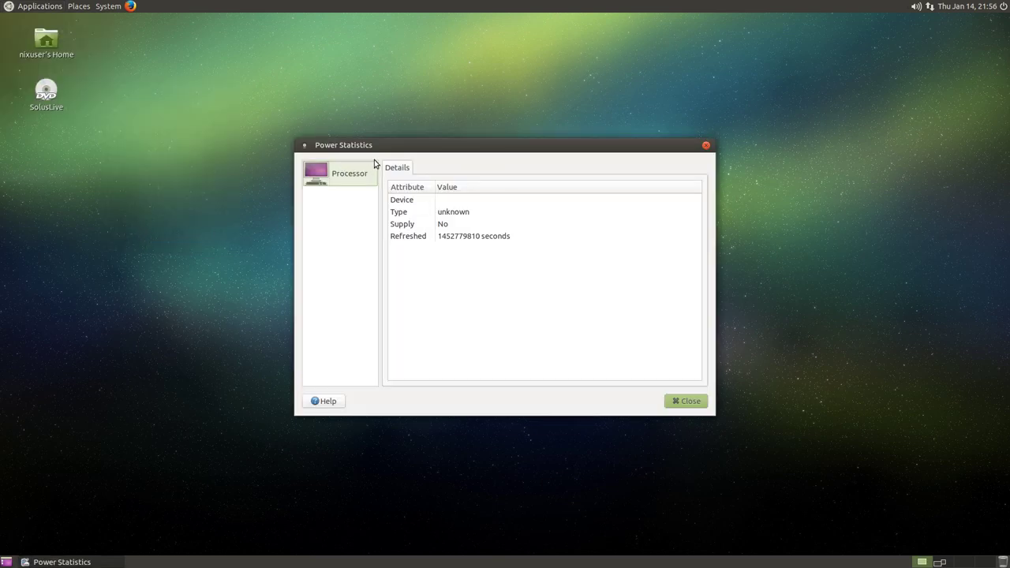
{"action": "left_click", "coordinate": [342, 183]}
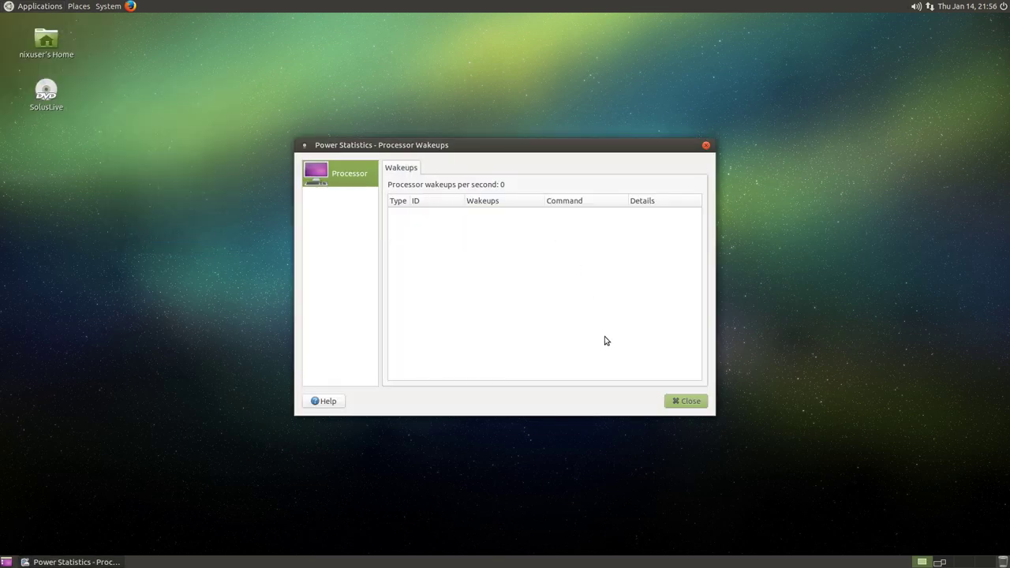
{"action": "scroll", "coordinate": [466, 234], "scroll_direction": "down", "scroll_amount": 2}
{"action": "scroll", "coordinate": [466, 235], "scroll_direction": "up", "scroll_amount": 2}
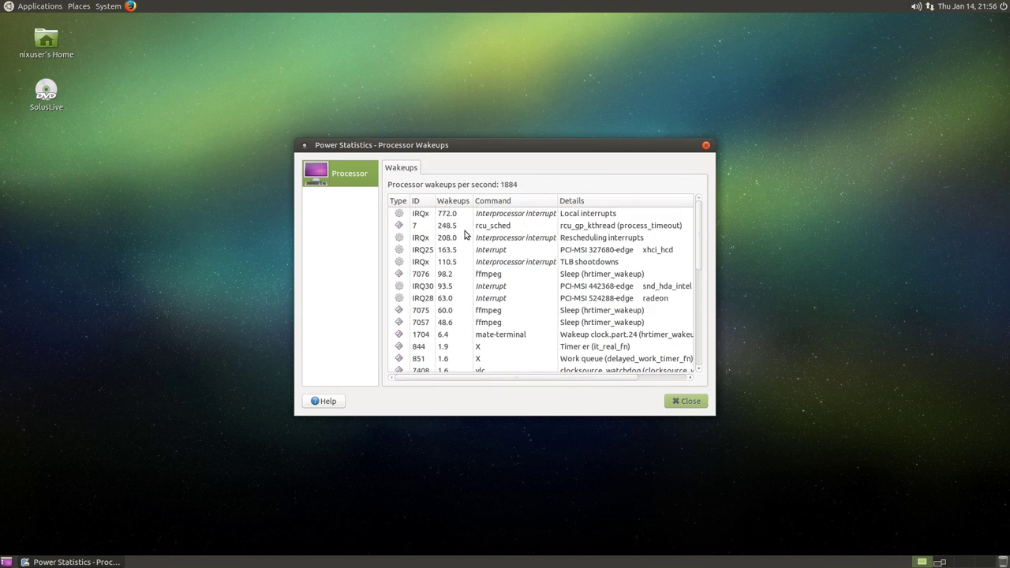
{"action": "scroll", "coordinate": [464, 234], "scroll_direction": "down", "scroll_amount": 8}
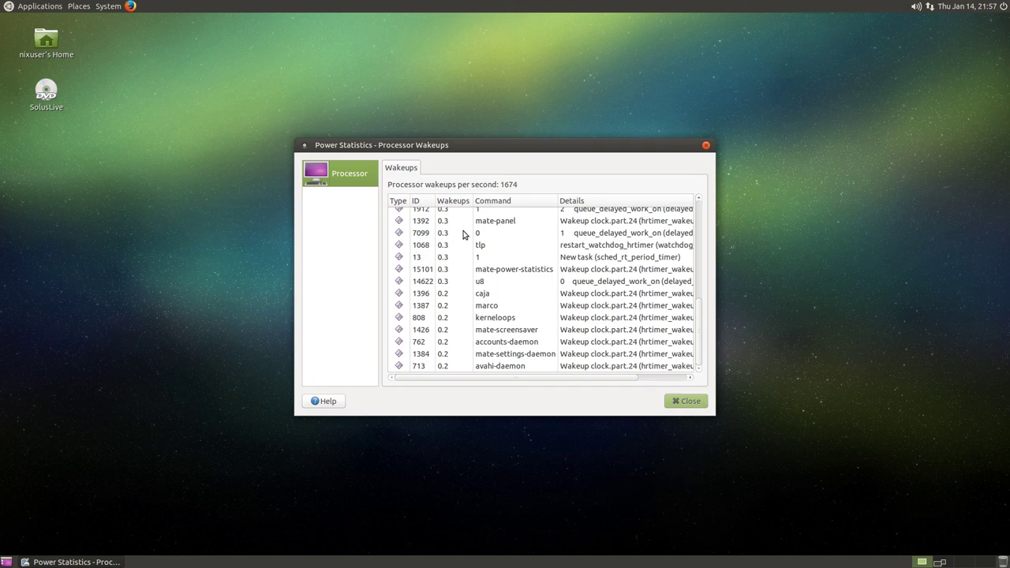
{"action": "scroll", "coordinate": [424, 212], "scroll_direction": "up", "scroll_amount": 8}
{"action": "scroll", "coordinate": [424, 211], "scroll_direction": "down", "scroll_amount": 10}
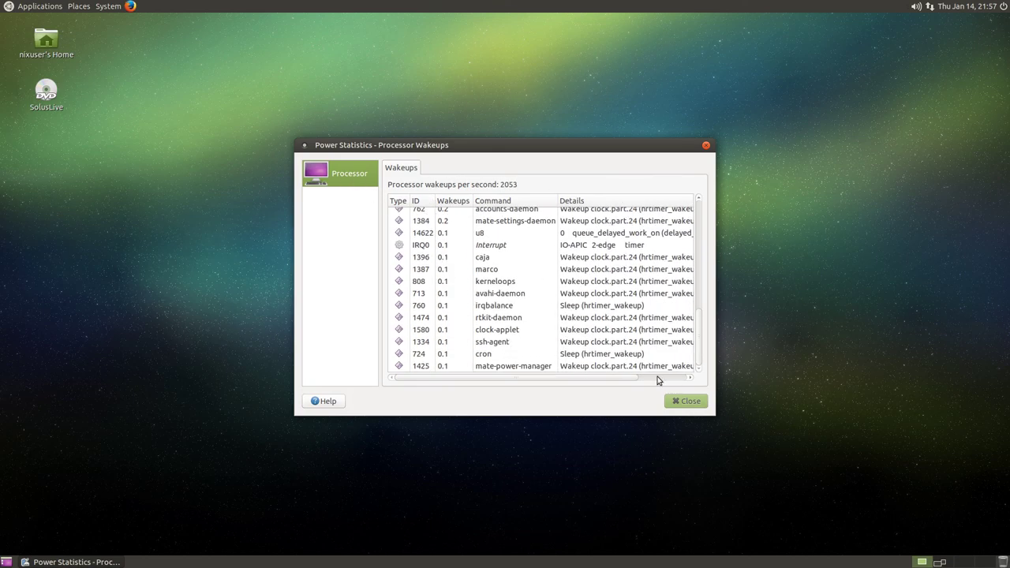
Close Power Statistics, then open the 120 GB, 251 GB, 245 GB and 524 MB volumes from Places.
{"action": "left_click", "coordinate": [696, 404]}
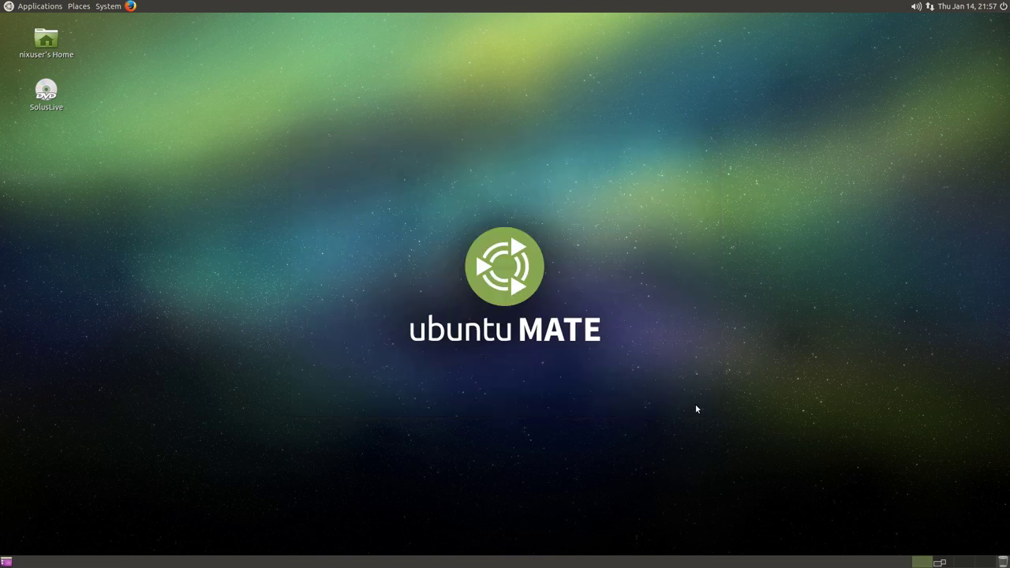
{"action": "left_click", "coordinate": [79, 7]}
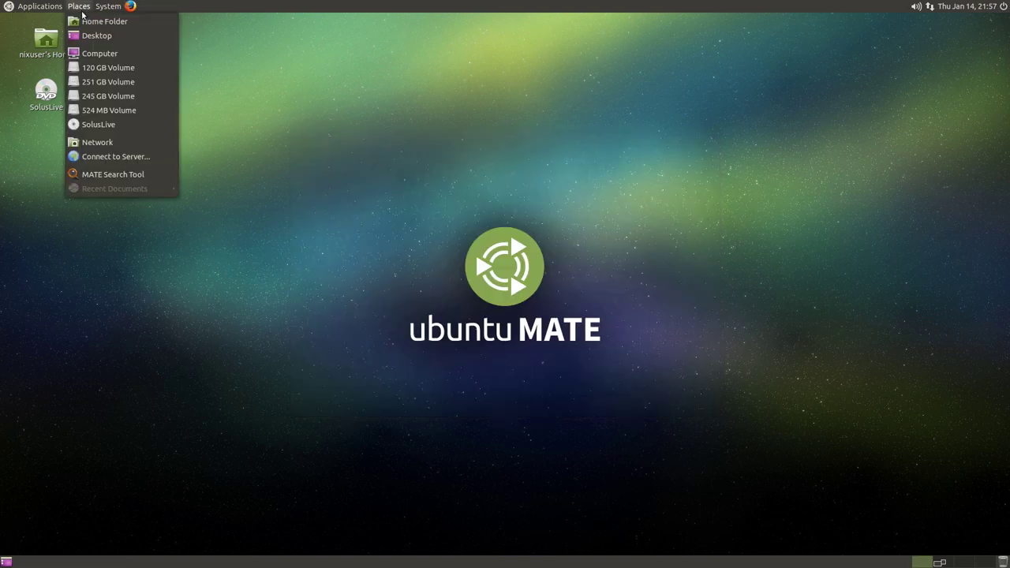
{"action": "left_click", "coordinate": [96, 70]}
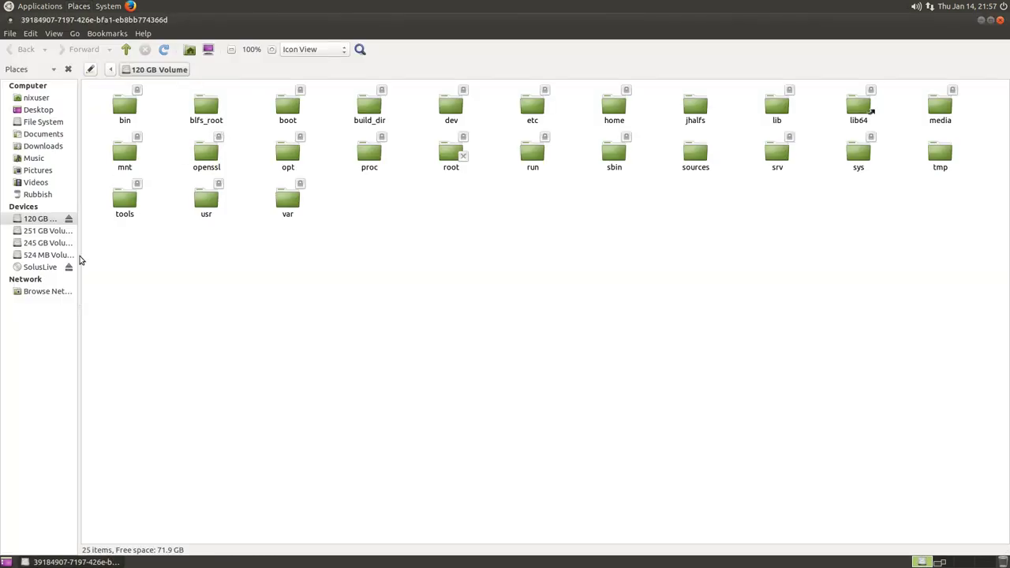
{"action": "left_click", "coordinate": [39, 230]}
{"action": "left_click", "coordinate": [40, 242]}
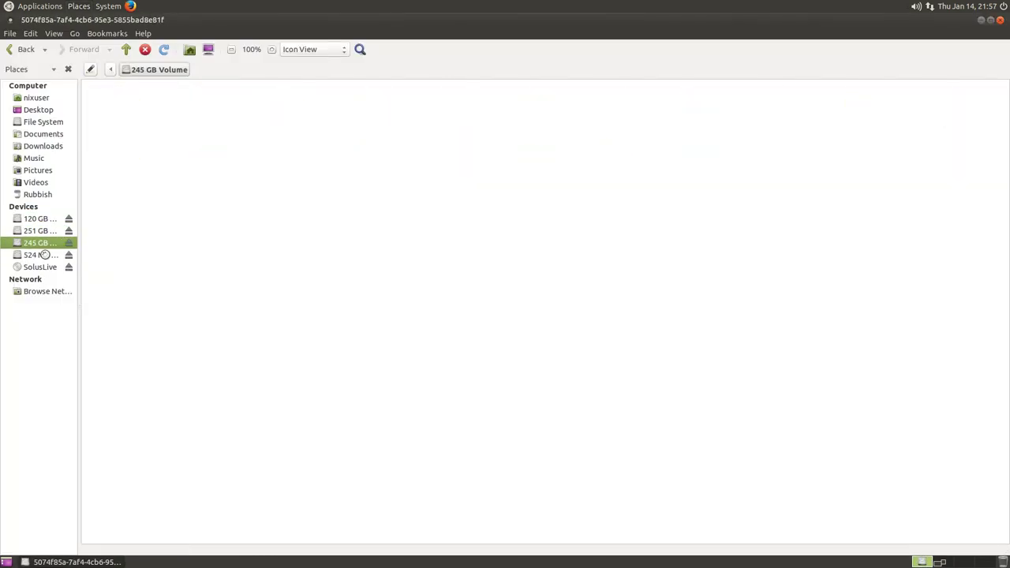
{"action": "left_click", "coordinate": [41, 255]}
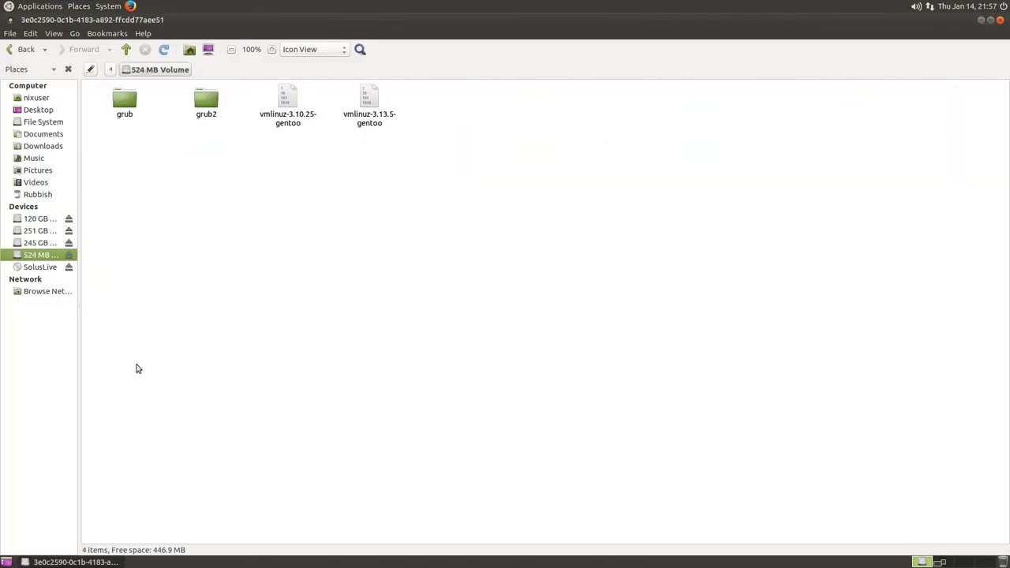
{"action": "left_click", "coordinate": [1000, 21]}
Browse the Network location in Caja, then close the window.
{"action": "left_click", "coordinate": [70, 6]}
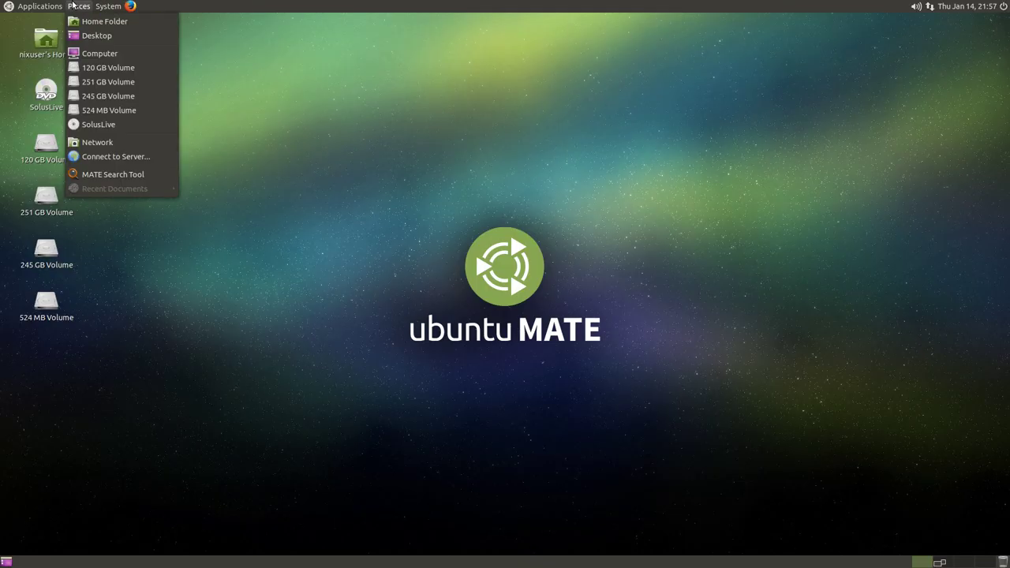
{"action": "left_click", "coordinate": [113, 136]}
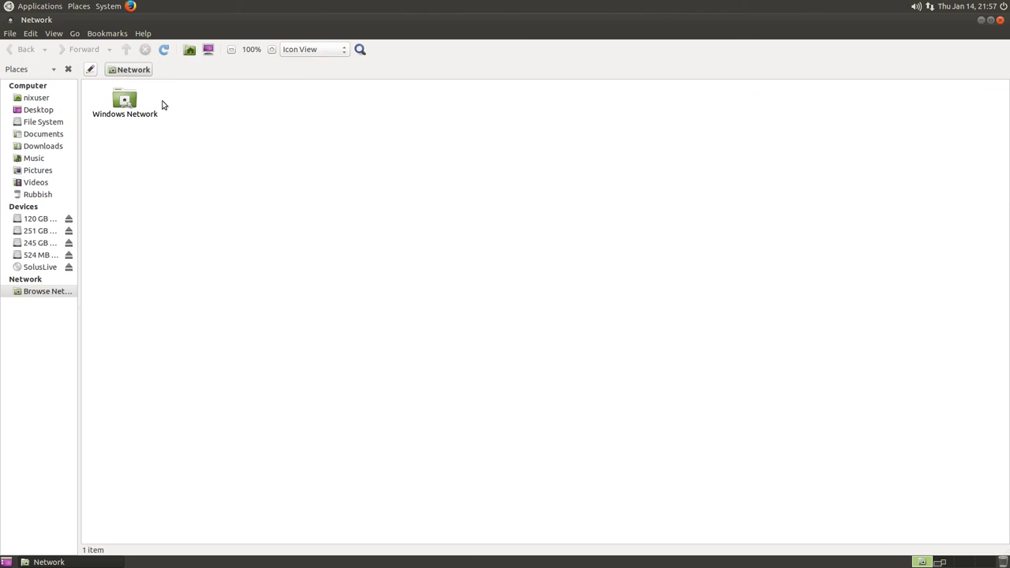
{"action": "left_click", "coordinate": [1001, 22]}
{"action": "left_click", "coordinate": [108, 5]}
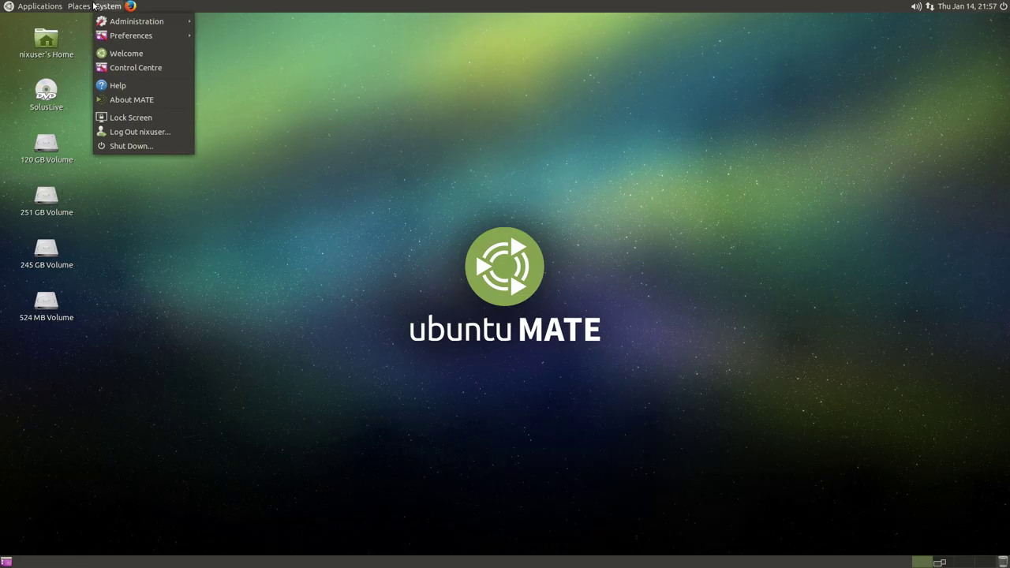
{"action": "mouse_move", "coordinate": [71, 5]}
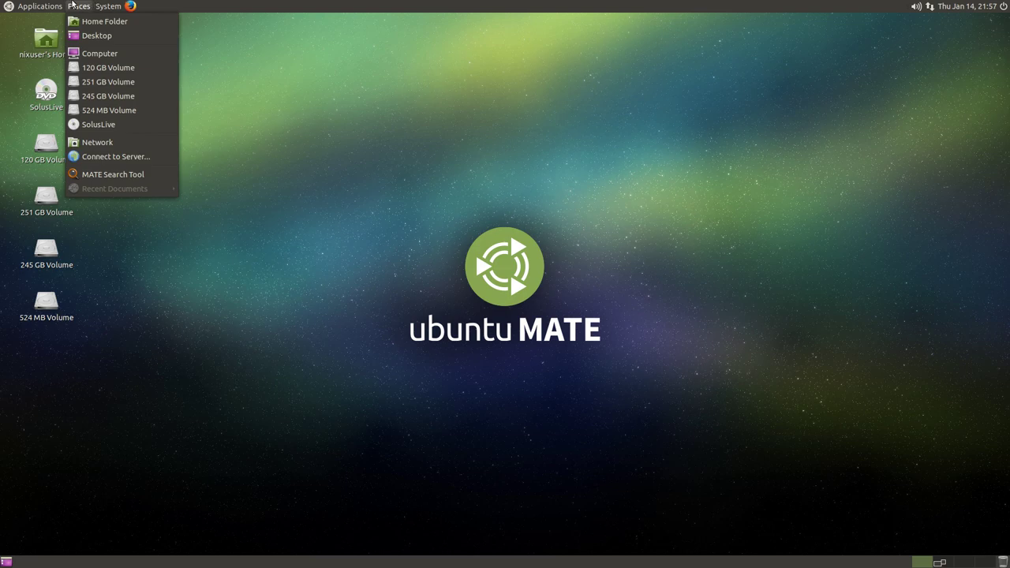
{"action": "left_click", "coordinate": [106, 174]}
{"action": "left_click", "coordinate": [36, 6]}
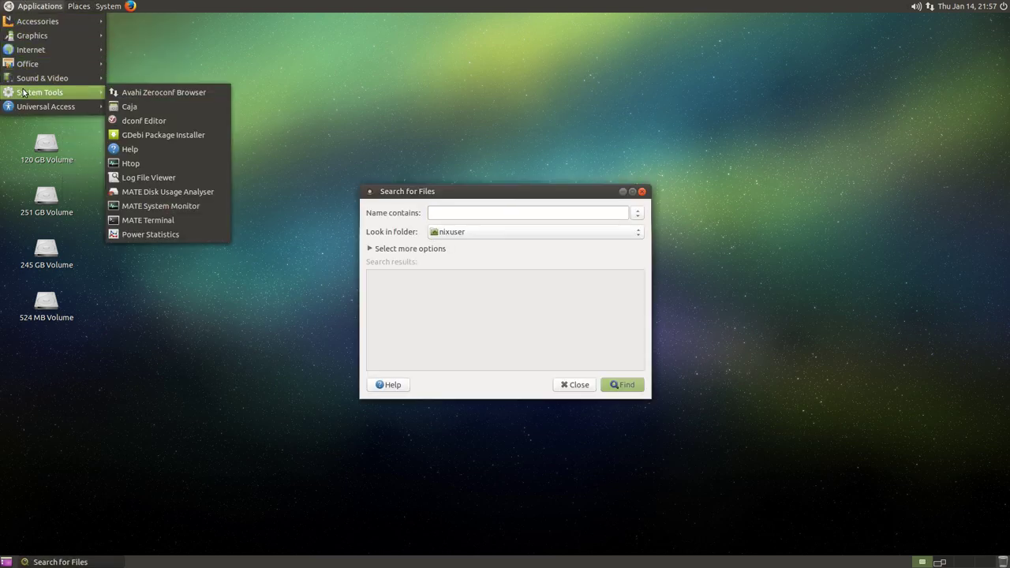
{"action": "mouse_move", "coordinate": [35, 22]}
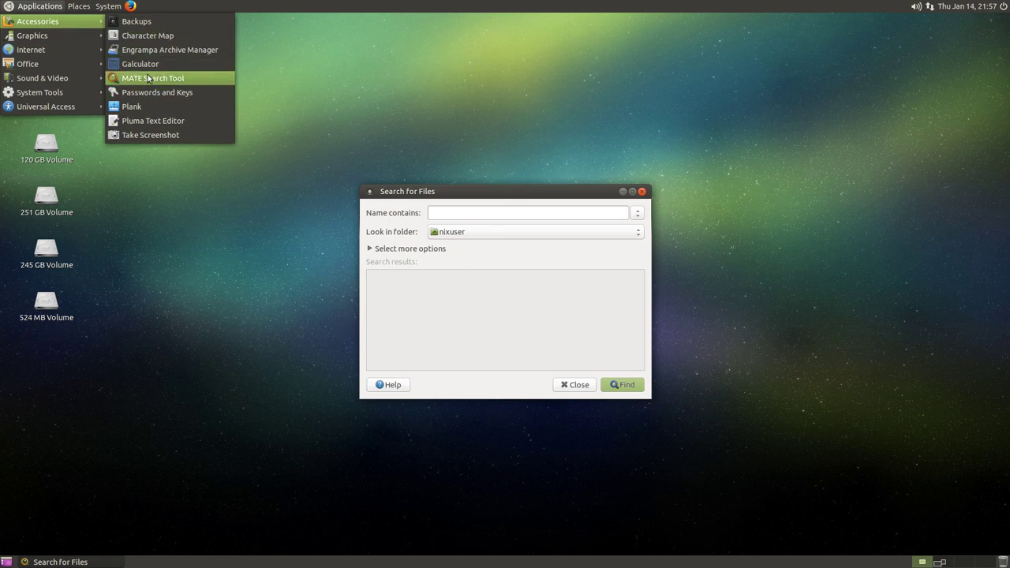
{"action": "left_click", "coordinate": [594, 197]}
{"action": "left_click", "coordinate": [32, 6]}
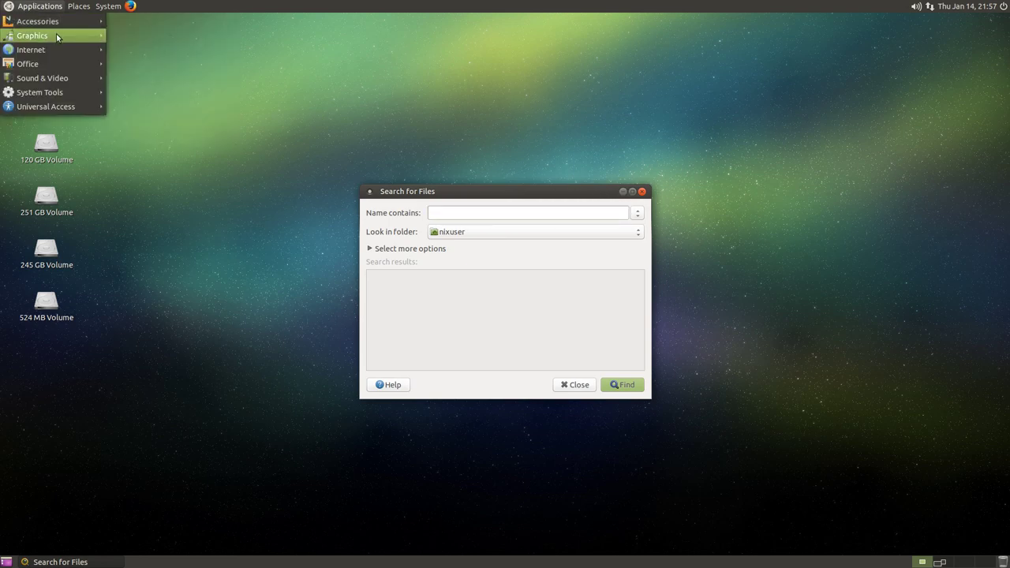
{"action": "mouse_move", "coordinate": [58, 22]}
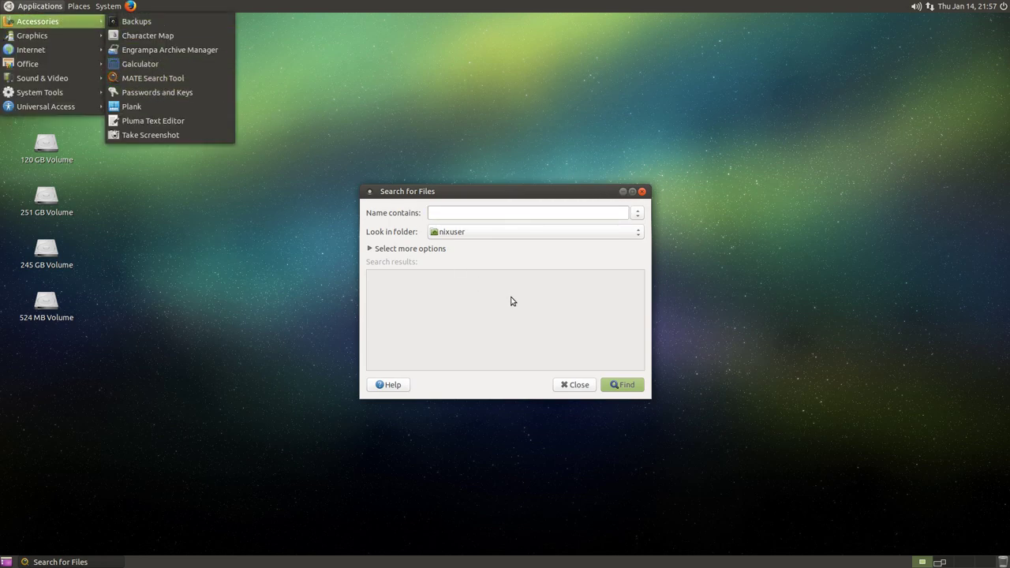
{"action": "left_click", "coordinate": [510, 301]}
{"action": "left_click", "coordinate": [642, 192]}
{"action": "left_click", "coordinate": [83, 7]}
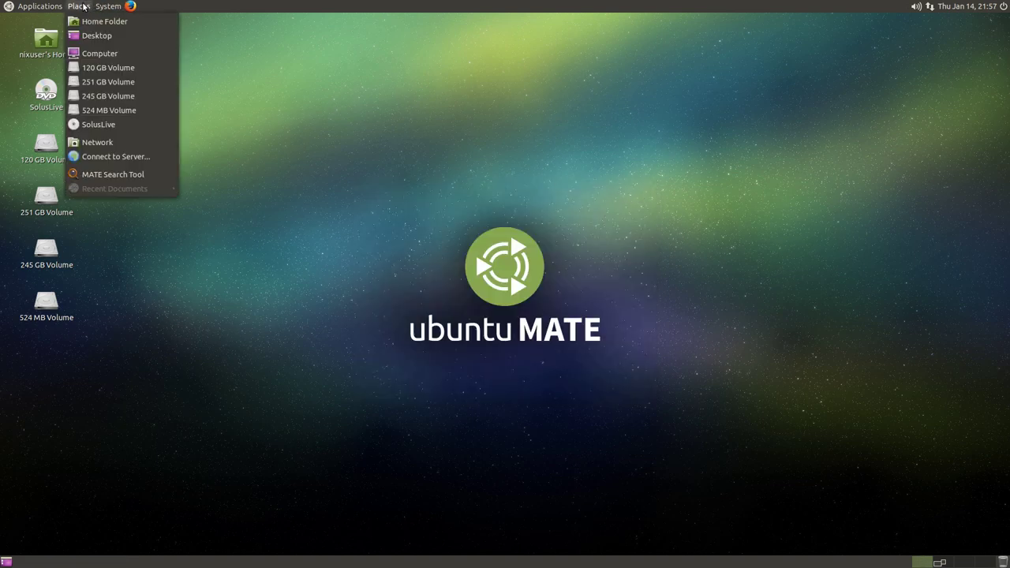
{"action": "mouse_move", "coordinate": [109, 4]}
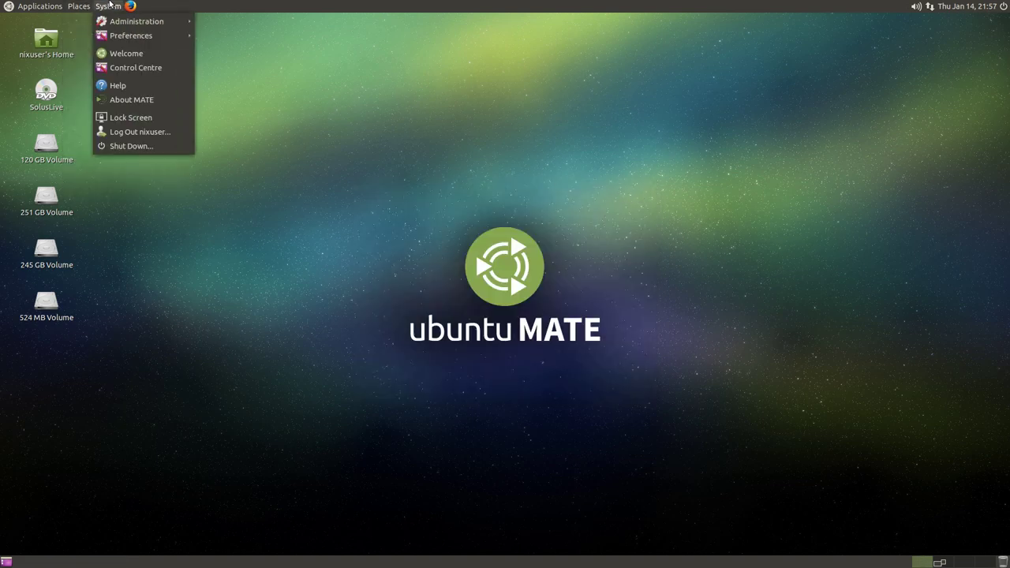
{"action": "mouse_move", "coordinate": [113, 24]}
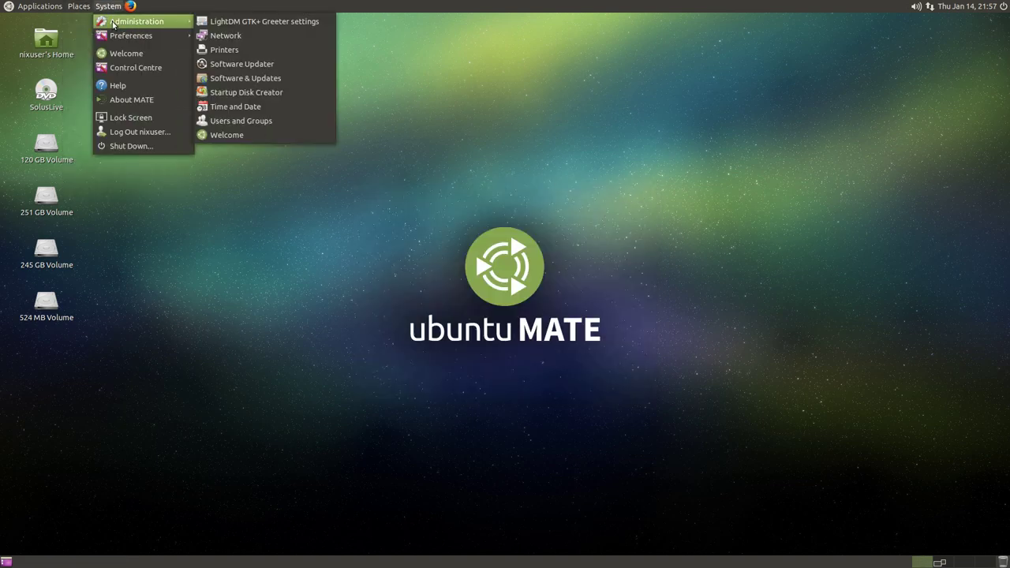
{"action": "left_click", "coordinate": [261, 22]}
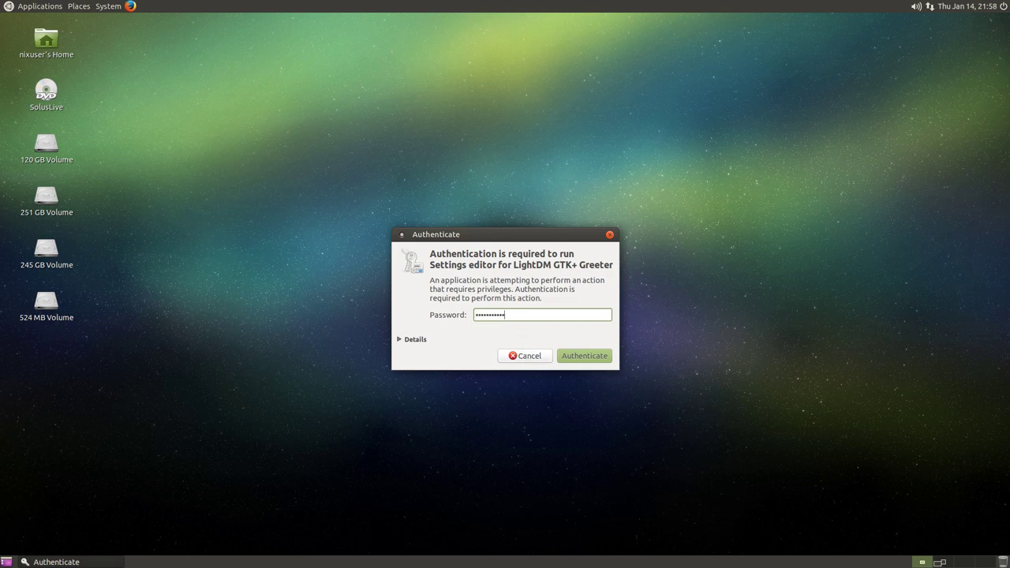
{"action": "key", "text": "Return"}
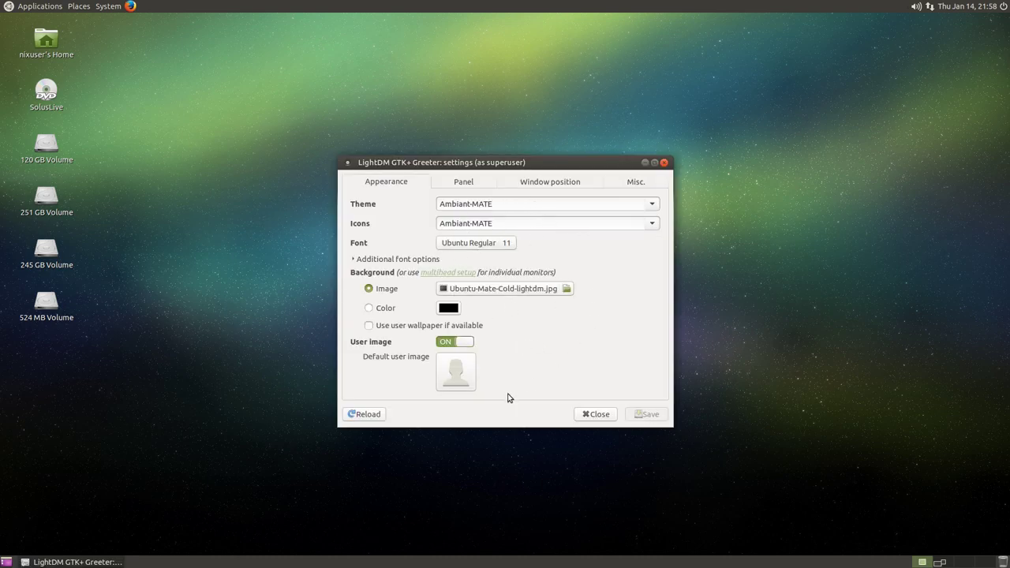
{"action": "left_click", "coordinate": [483, 184]}
{"action": "left_click", "coordinate": [548, 183]}
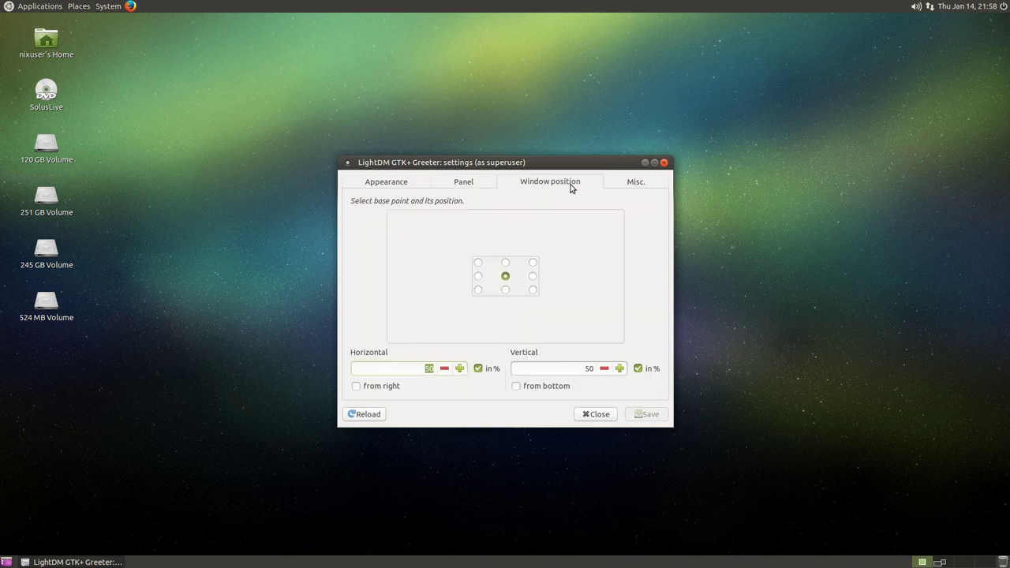
{"action": "left_click", "coordinate": [631, 183]}
Close the greeter settings, review the network settings' DNS and hosts tabs, then close them.
{"action": "left_click", "coordinate": [598, 414]}
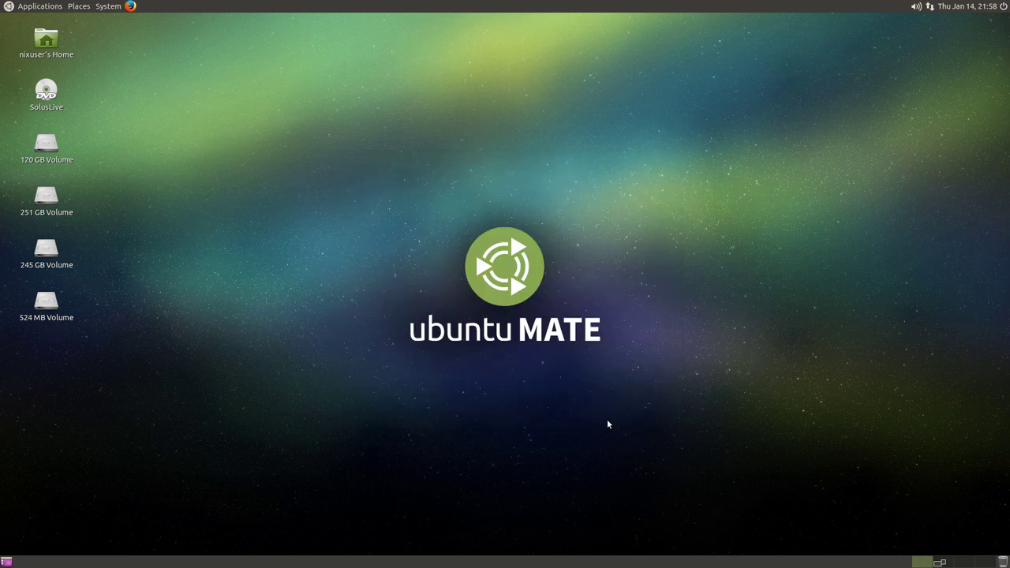
{"action": "left_click", "coordinate": [76, 6]}
{"action": "mouse_move", "coordinate": [107, 5]}
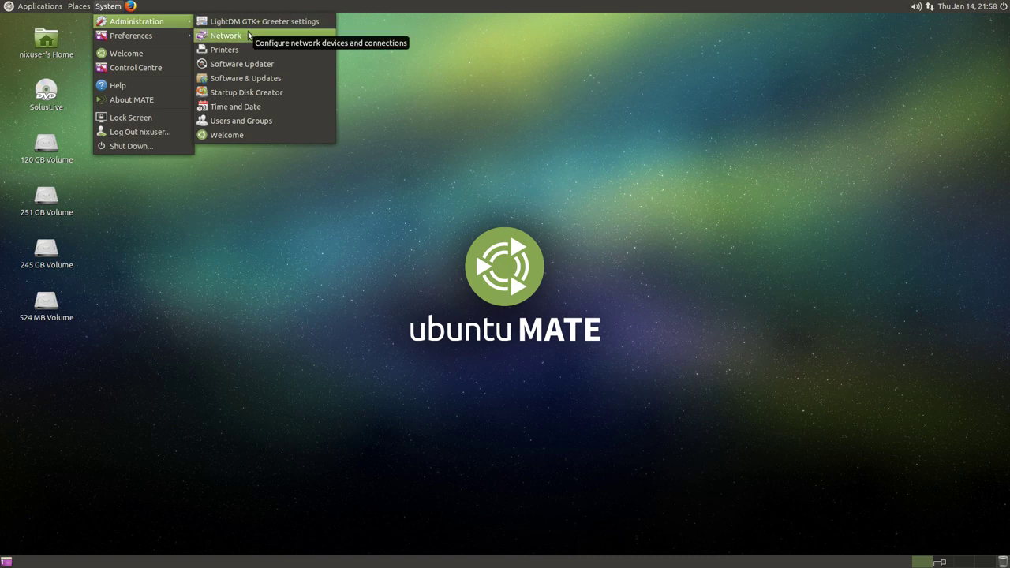
{"action": "left_click", "coordinate": [249, 35]}
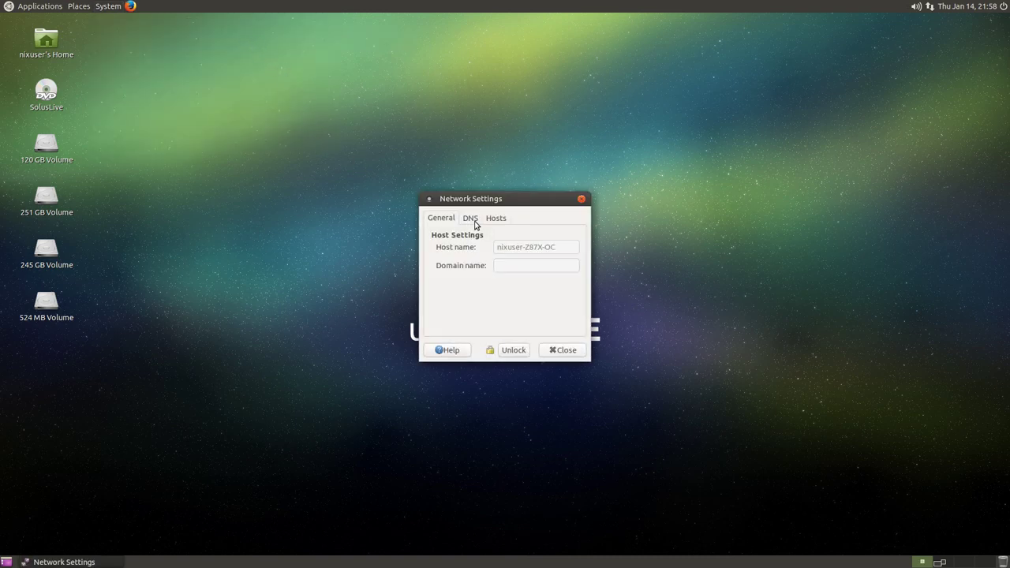
{"action": "left_click", "coordinate": [476, 225]}
{"action": "left_click", "coordinate": [497, 224]}
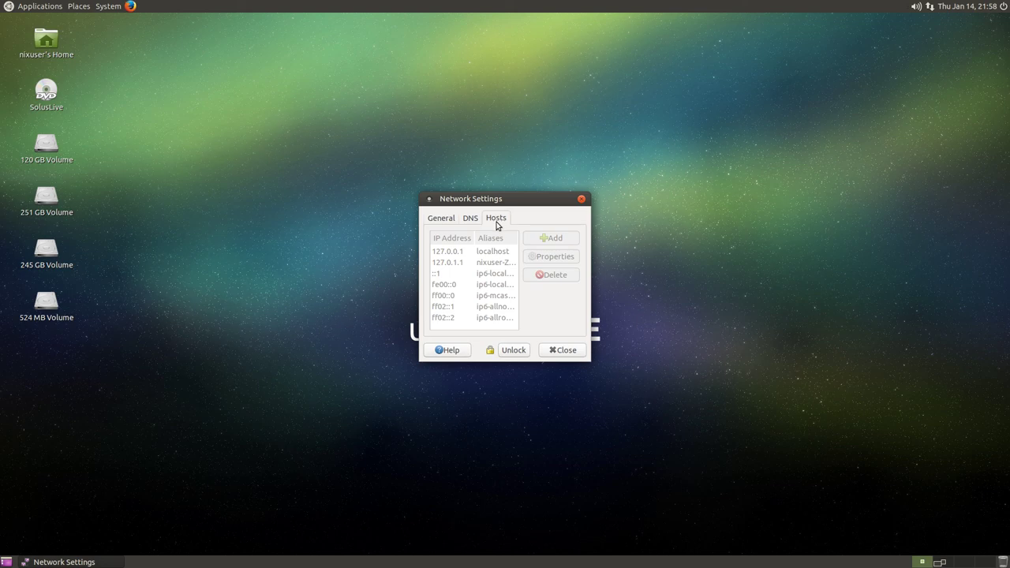
{"action": "left_click", "coordinate": [441, 219]}
{"action": "left_click", "coordinate": [468, 219]}
{"action": "left_click", "coordinate": [490, 220]}
{"action": "left_click", "coordinate": [564, 351]}
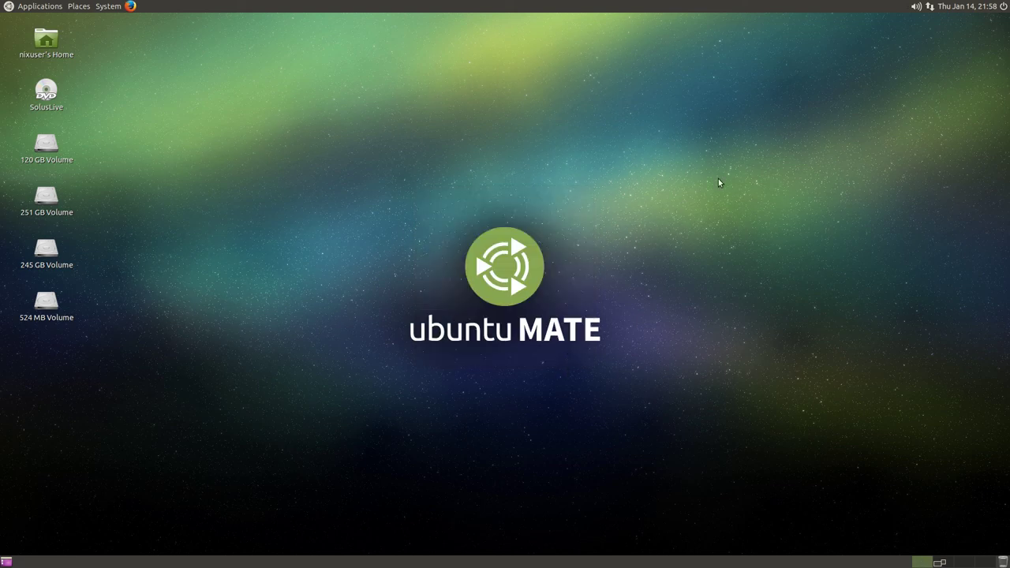
Reconnect Wired connection 1 from the panel network menu and dismiss the offline notice.
{"action": "left_click", "coordinate": [930, 7]}
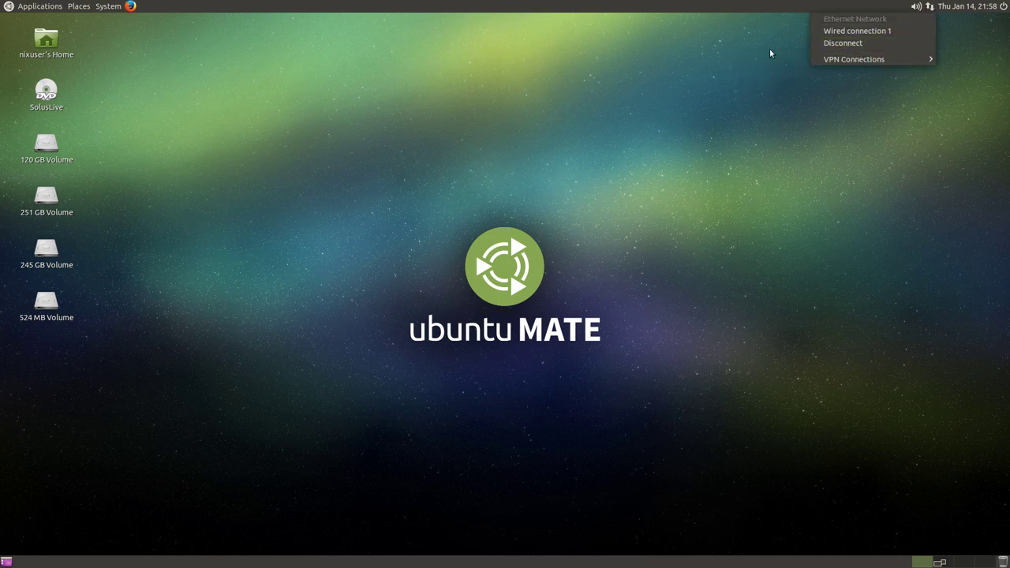
{"action": "left_click", "coordinate": [927, 7]}
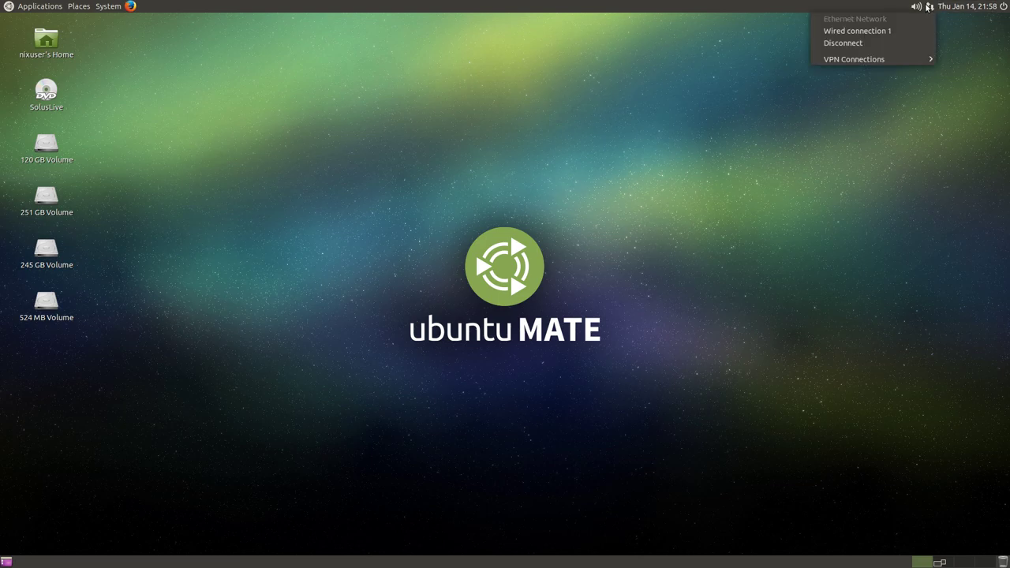
{"action": "left_click", "coordinate": [860, 31]}
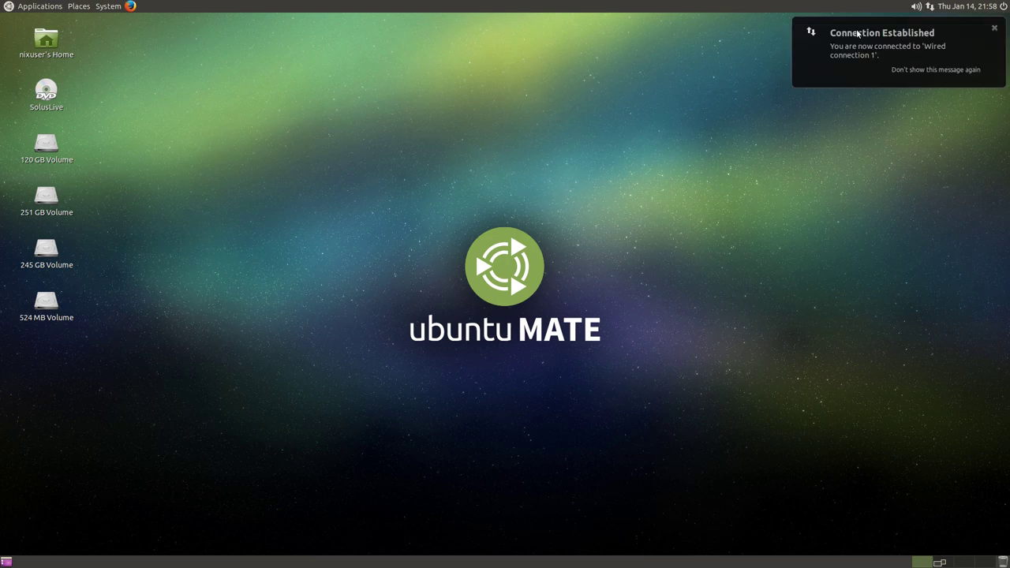
{"action": "left_click", "coordinate": [996, 29]}
Open the Printers tool to check Samsung_ML-1610 and Samsung_ML-1610-pi, then close it.
{"action": "left_click", "coordinate": [76, 6]}
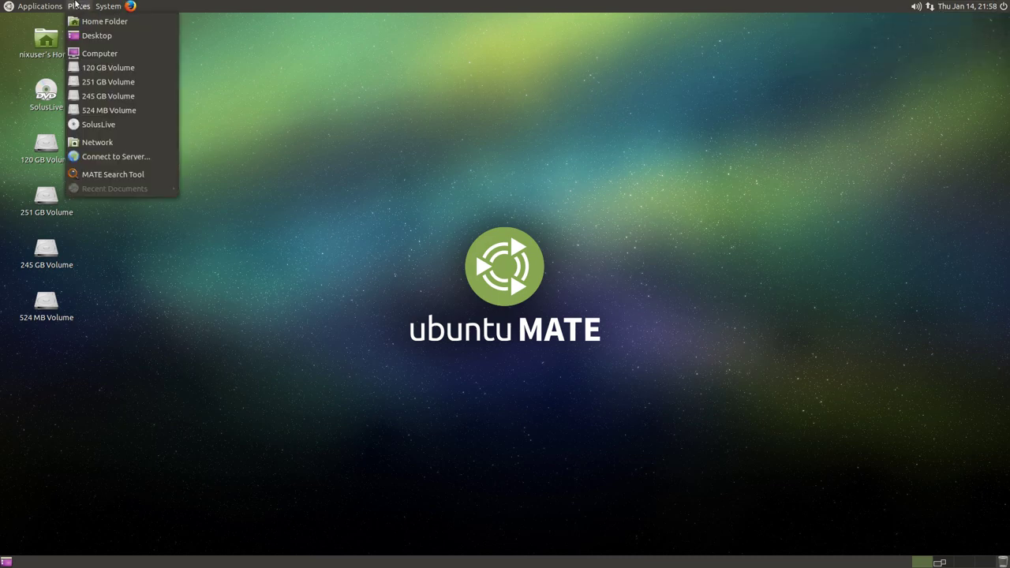
{"action": "mouse_move", "coordinate": [108, 6]}
{"action": "mouse_move", "coordinate": [120, 28]}
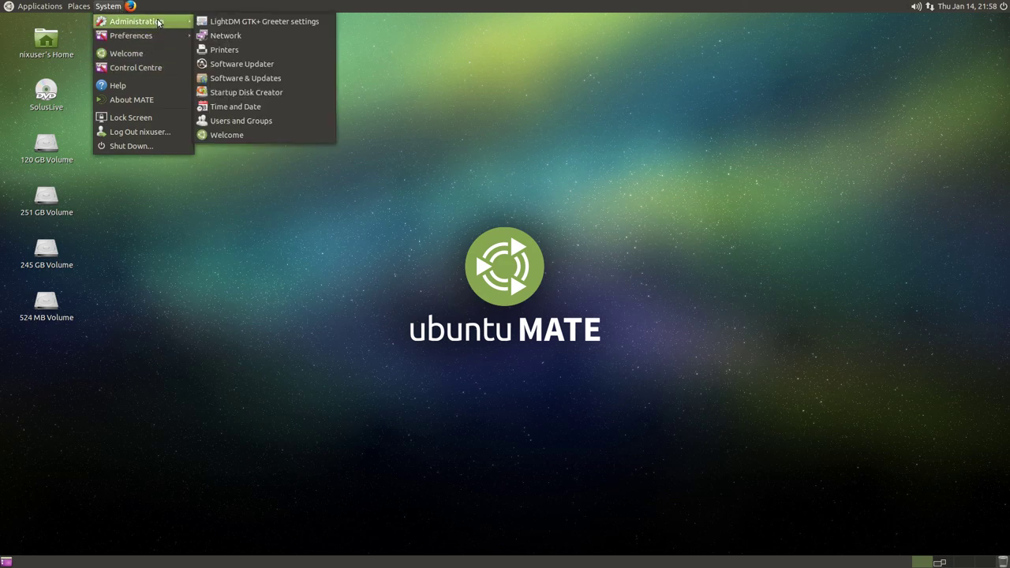
{"action": "left_click", "coordinate": [253, 50]}
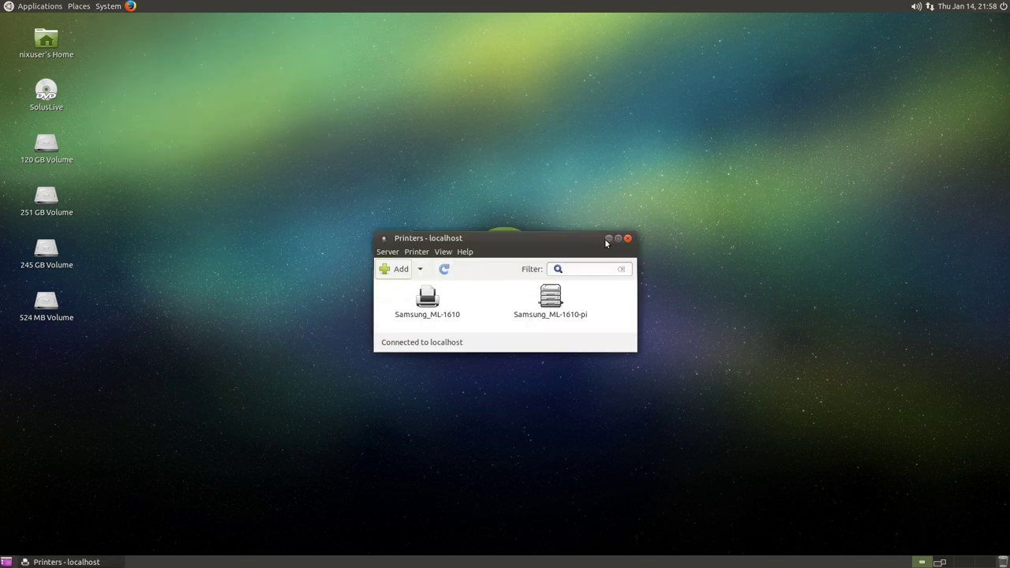
{"action": "left_click", "coordinate": [628, 238]}
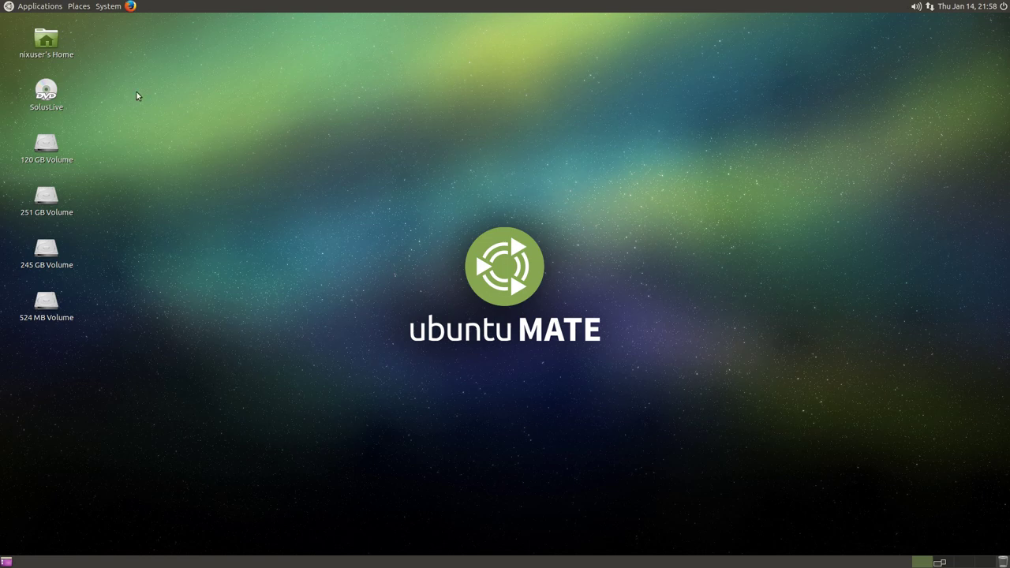
Launch Firefox, centre its window, load the CUPS 2.1.0 page at localhost:631, then close it.
{"action": "left_click", "coordinate": [111, 5]}
{"action": "left_click", "coordinate": [130, 6]}
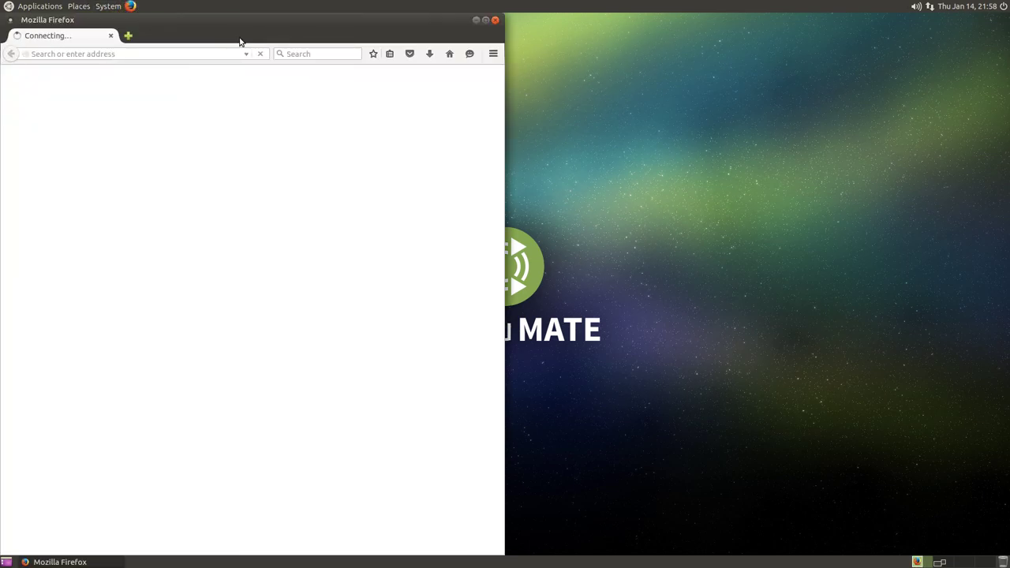
{"action": "left_click_drag", "start_coordinate": [242, 25], "coordinate": [549, 126]}
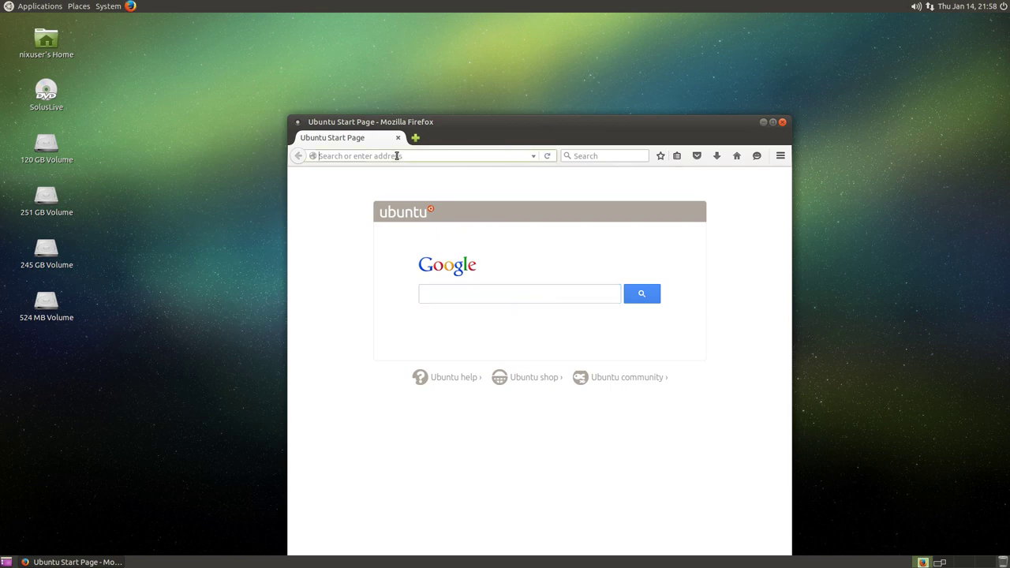
{"action": "type", "text": "localhost:631"}
{"action": "key", "text": "Return"}
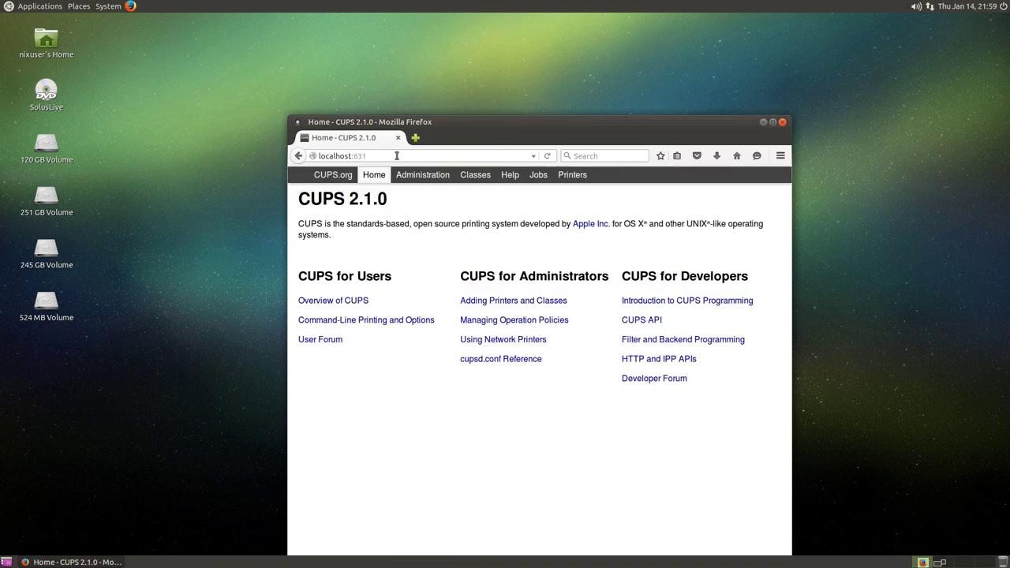
{"action": "left_click", "coordinate": [783, 123]}
Launch Software Updater showing 105.3 MB of security updates, move it up-right, and minimise it.
{"action": "left_click", "coordinate": [79, 6]}
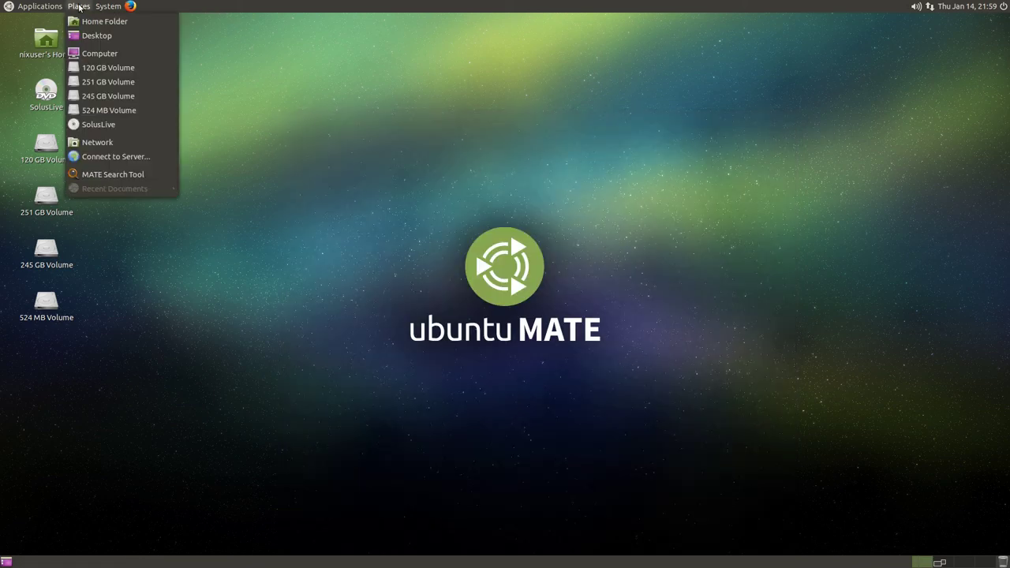
{"action": "mouse_move", "coordinate": [103, 7]}
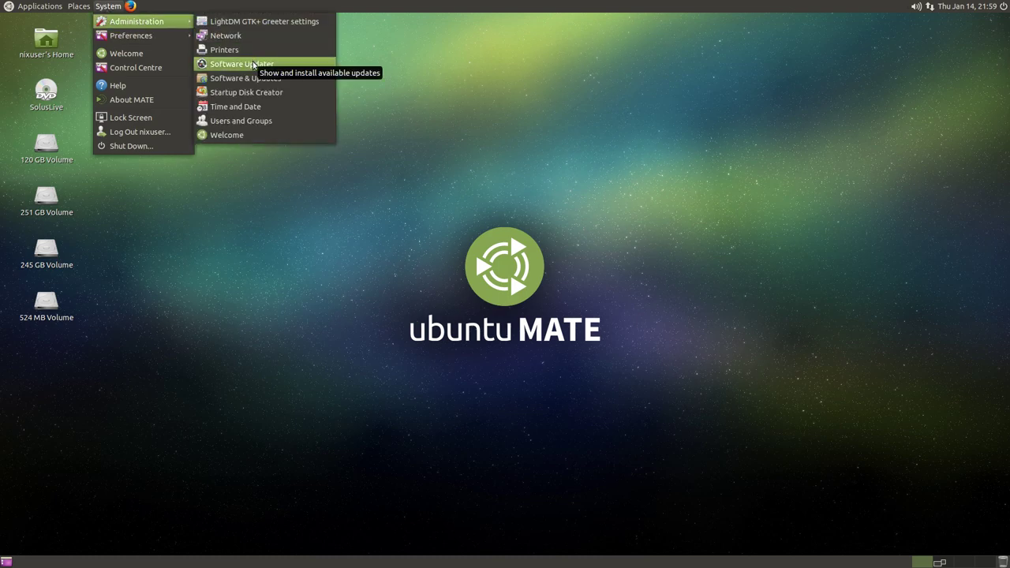
{"action": "left_click", "coordinate": [251, 63]}
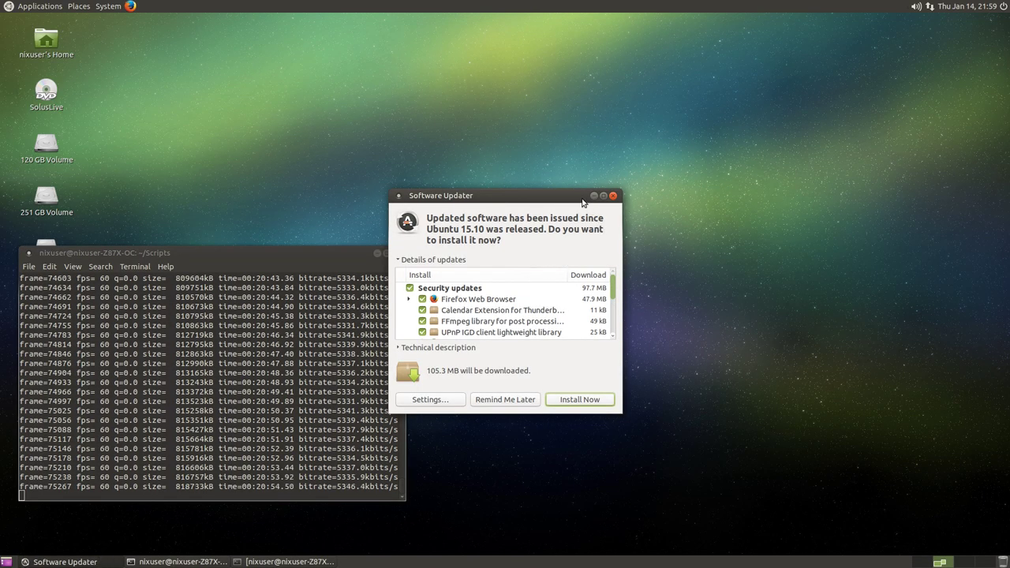
{"action": "left_click_drag", "start_coordinate": [581, 202], "coordinate": [702, 131]}
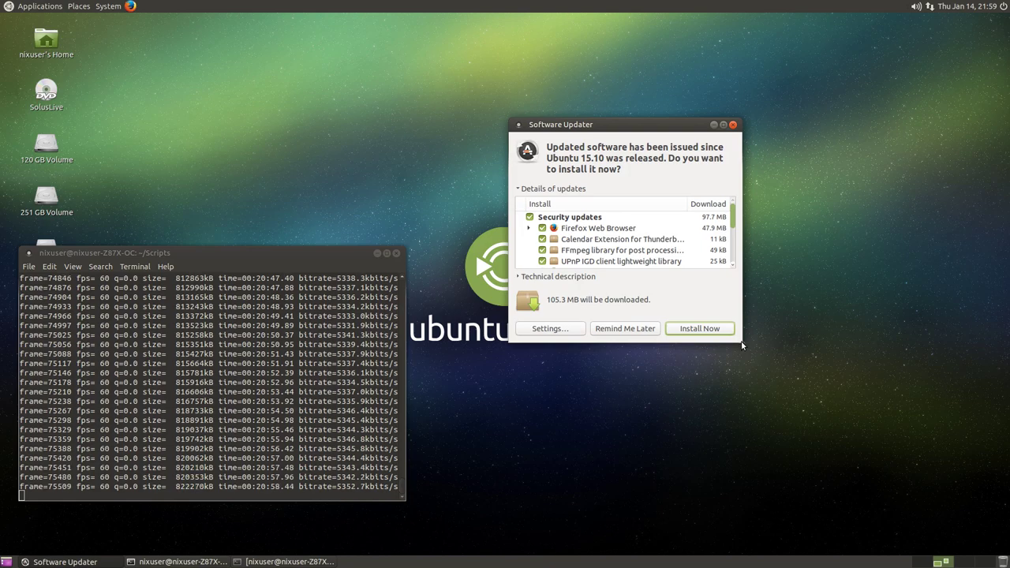
{"action": "left_click", "coordinate": [714, 125]}
{"action": "left_click", "coordinate": [100, 6]}
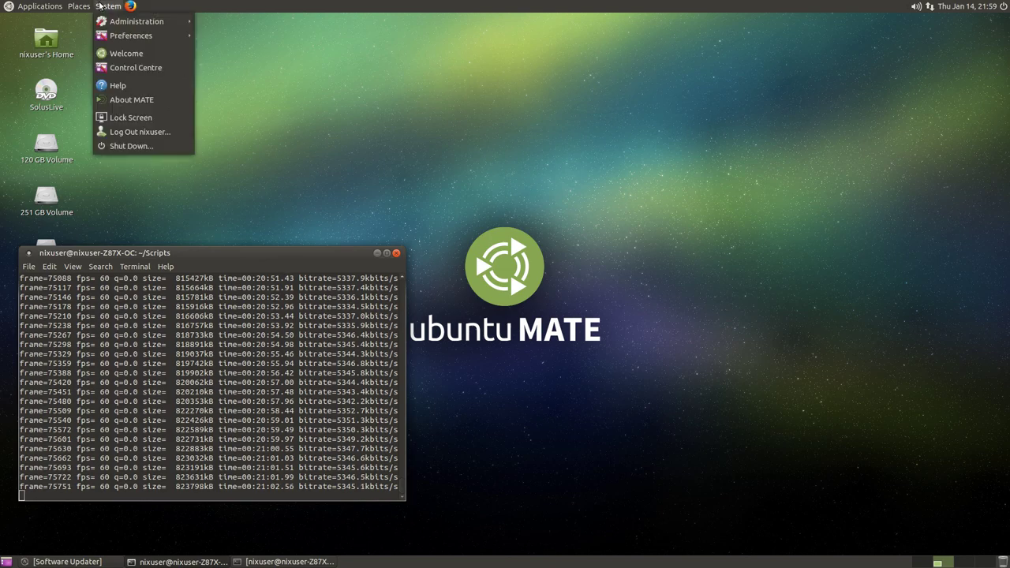
{"action": "mouse_move", "coordinate": [138, 22]}
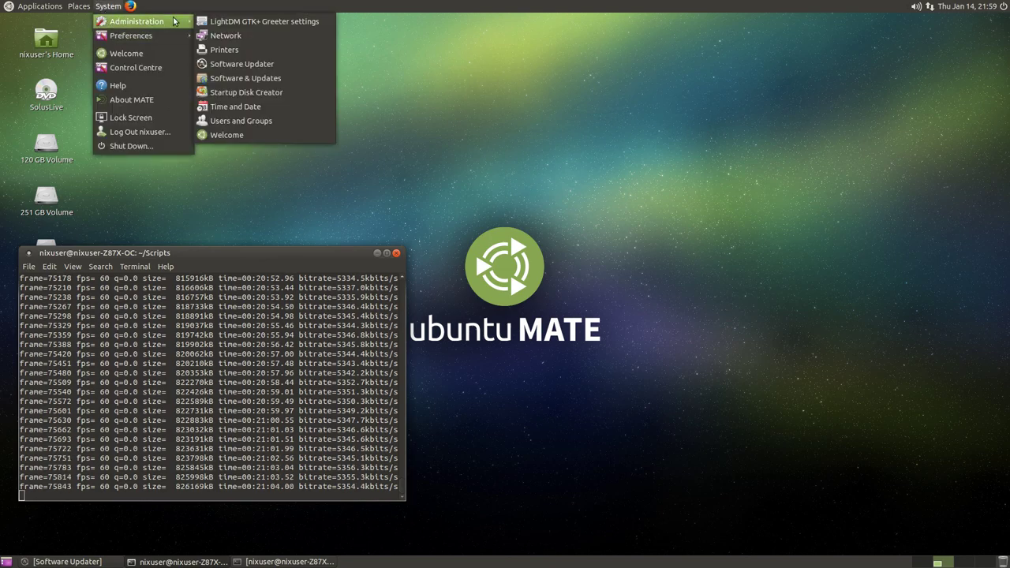
{"action": "left_click", "coordinate": [266, 80]}
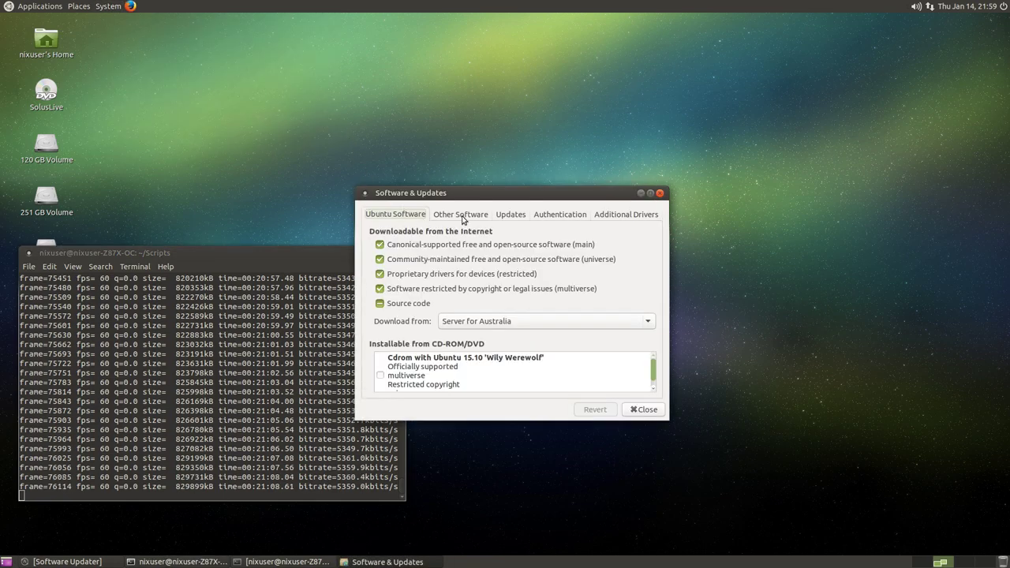
{"action": "left_click", "coordinate": [462, 216]}
{"action": "left_click", "coordinate": [414, 218]}
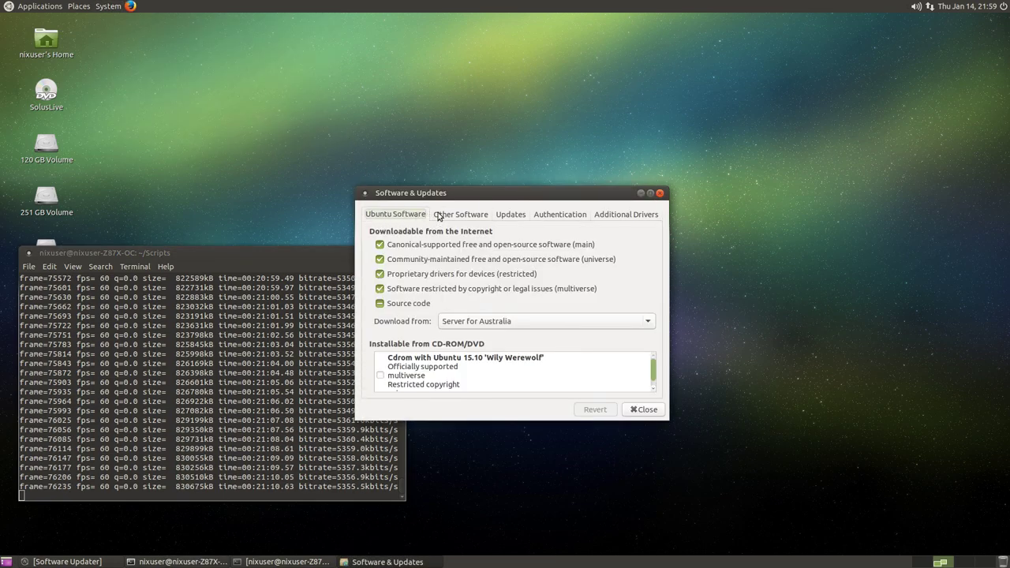
{"action": "left_click", "coordinate": [629, 409]}
{"action": "left_click", "coordinate": [115, 5]}
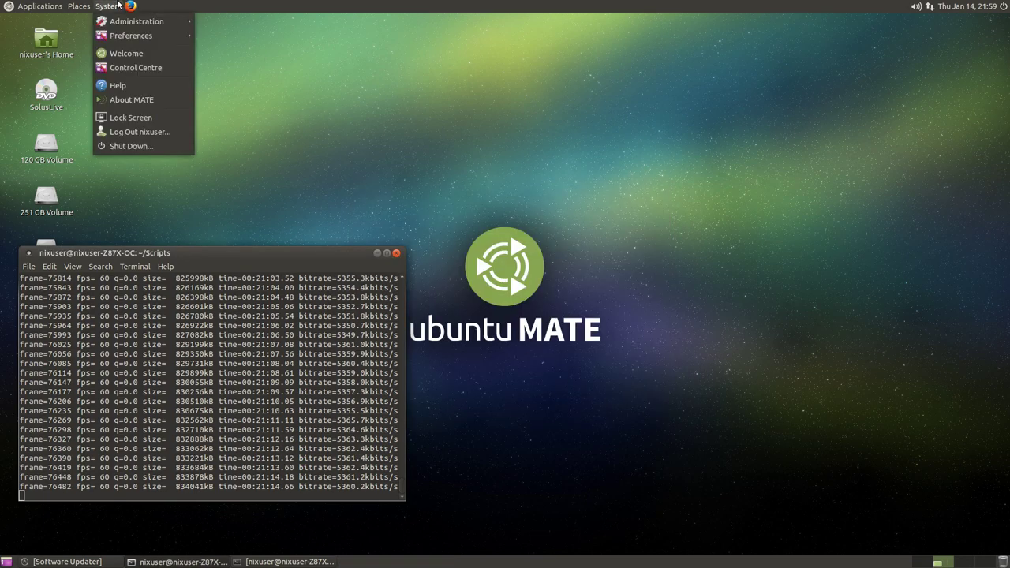
Open Startup Disk Creator with the 818.0 MB SolusLive source, highlight the intro text, then close it.
{"action": "mouse_move", "coordinate": [126, 25]}
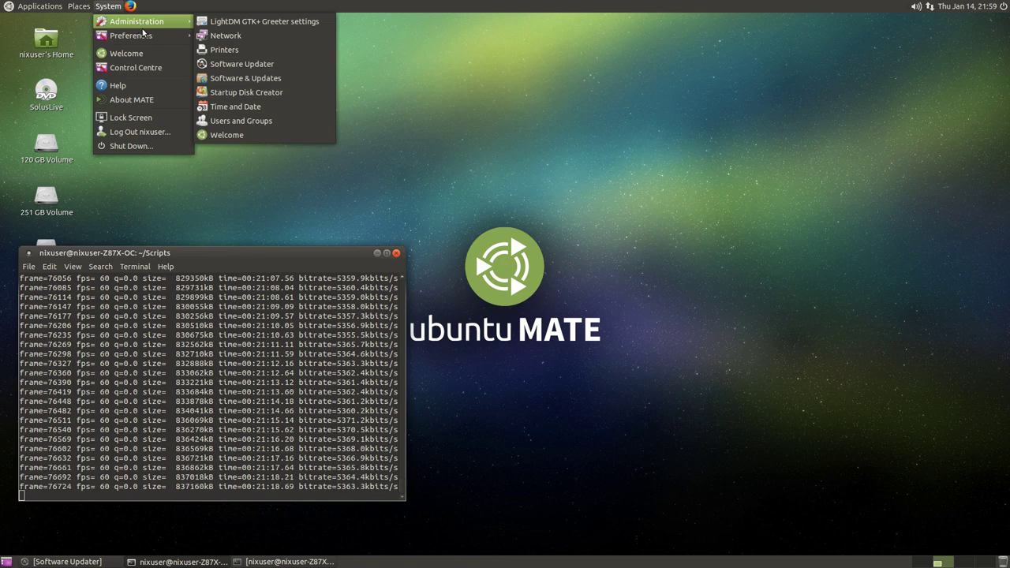
{"action": "left_click", "coordinate": [257, 96]}
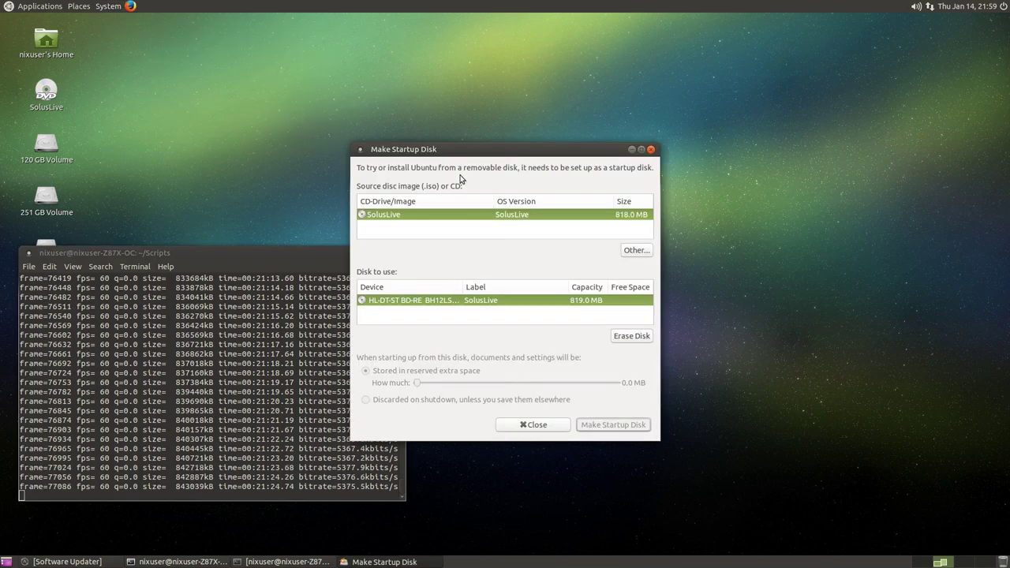
{"action": "left_click_drag", "start_coordinate": [457, 168], "coordinate": [636, 174]}
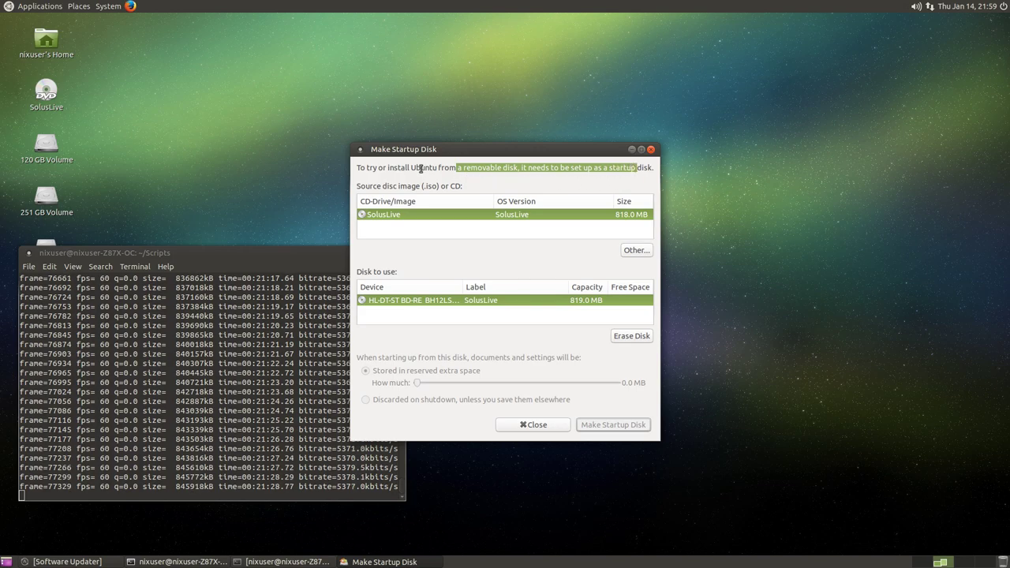
{"action": "left_click_drag", "start_coordinate": [421, 168], "coordinate": [647, 168]}
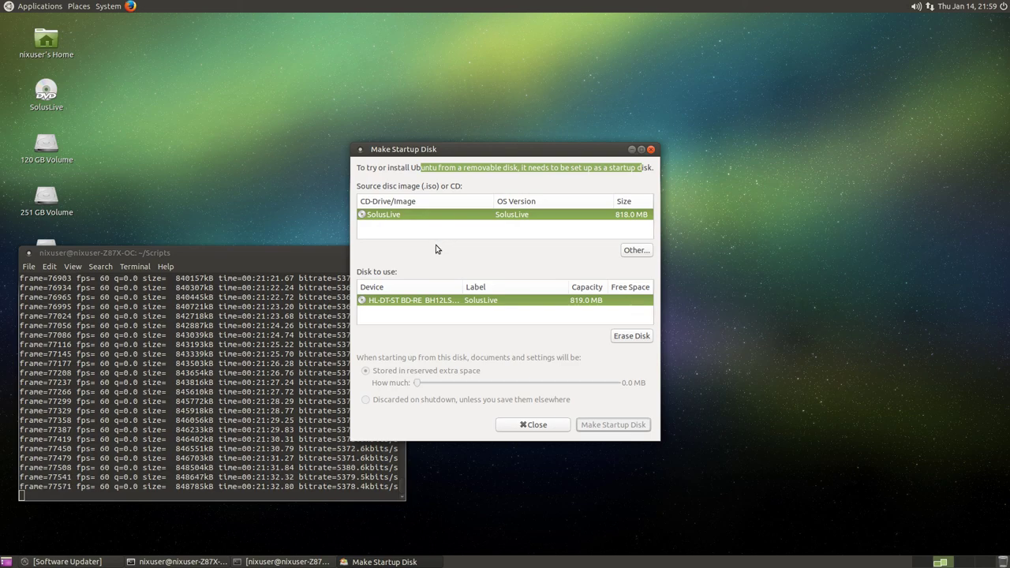
{"action": "left_click", "coordinate": [532, 424]}
Check the Australia/Perth time zone in Time and Date, close it, and reopen System > Preferences.
{"action": "left_click", "coordinate": [98, 6]}
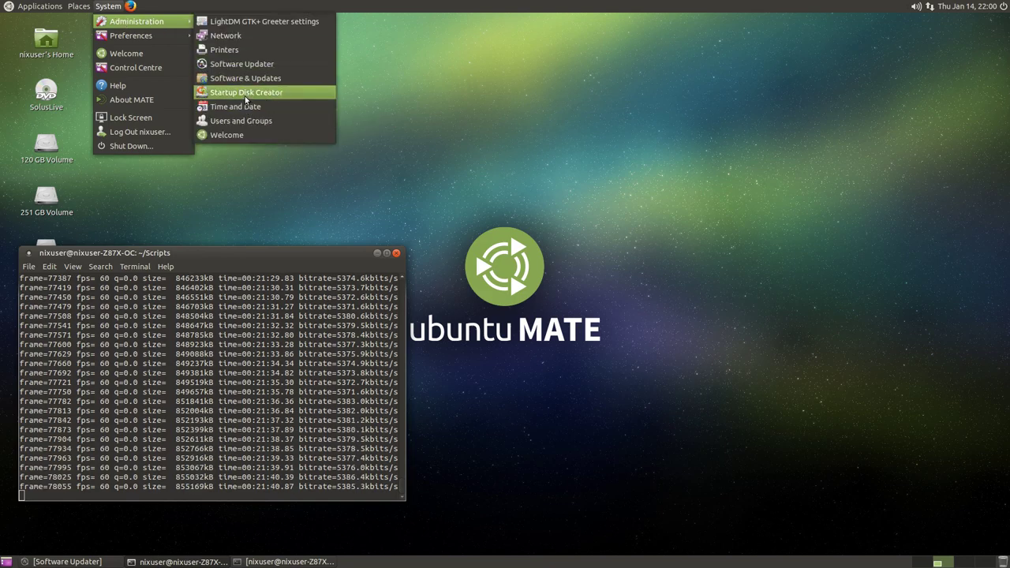
{"action": "left_click", "coordinate": [239, 110]}
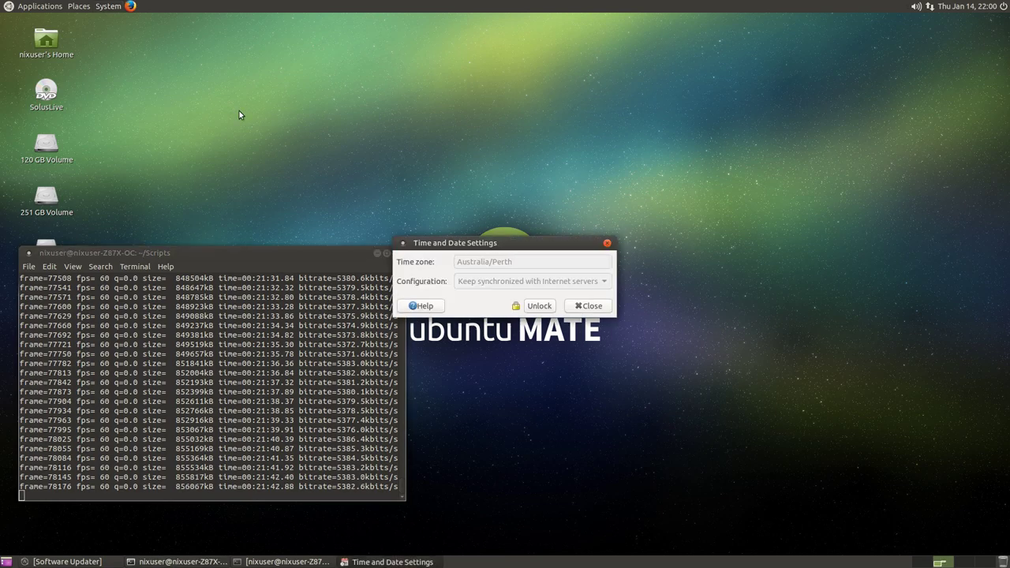
{"action": "left_click", "coordinate": [592, 307]}
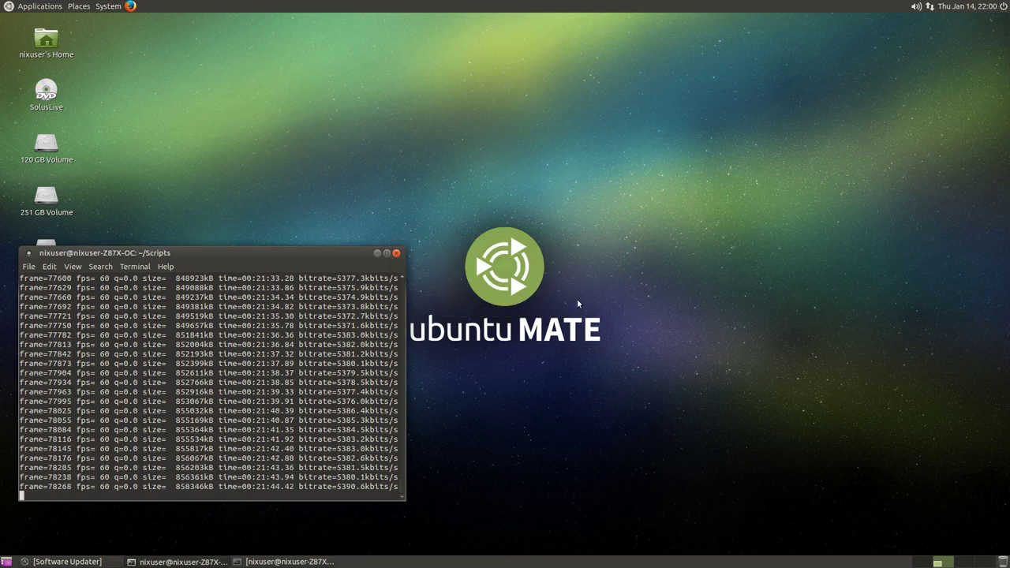
{"action": "left_click", "coordinate": [108, 6]}
{"action": "mouse_move", "coordinate": [133, 25]}
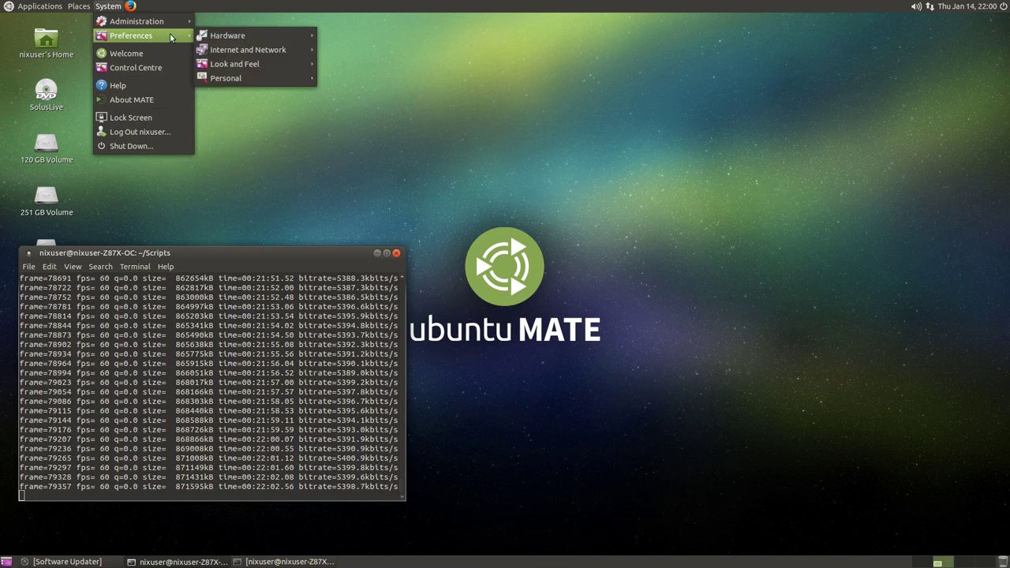
{"action": "mouse_move", "coordinate": [223, 38]}
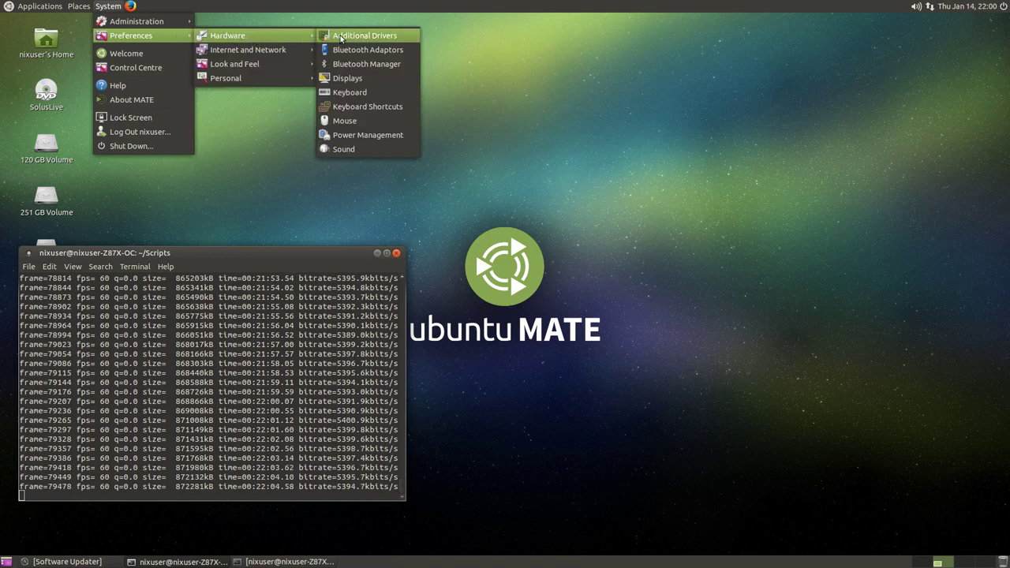
{"action": "left_click", "coordinate": [350, 77]}
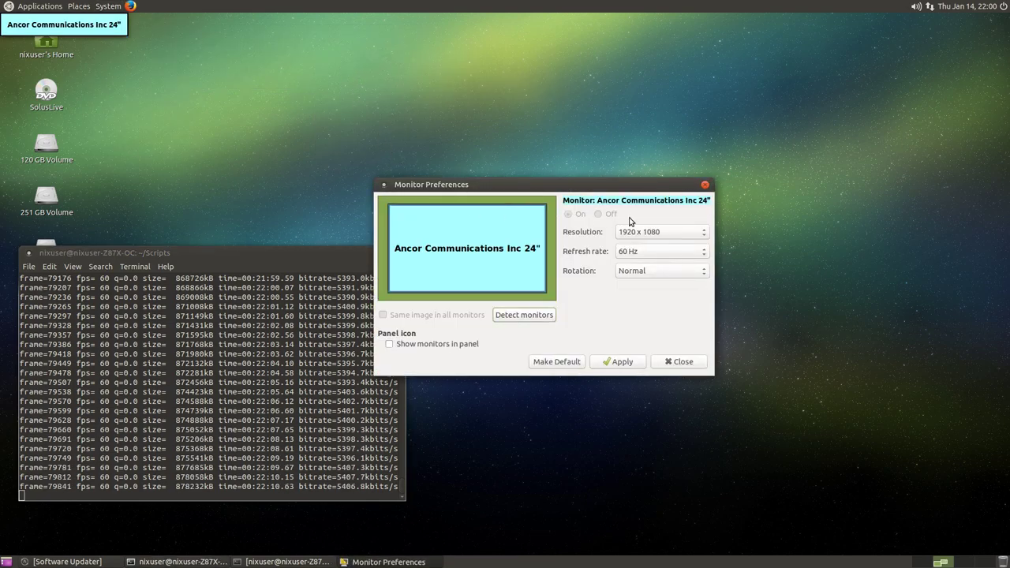
{"action": "left_click", "coordinate": [681, 361]}
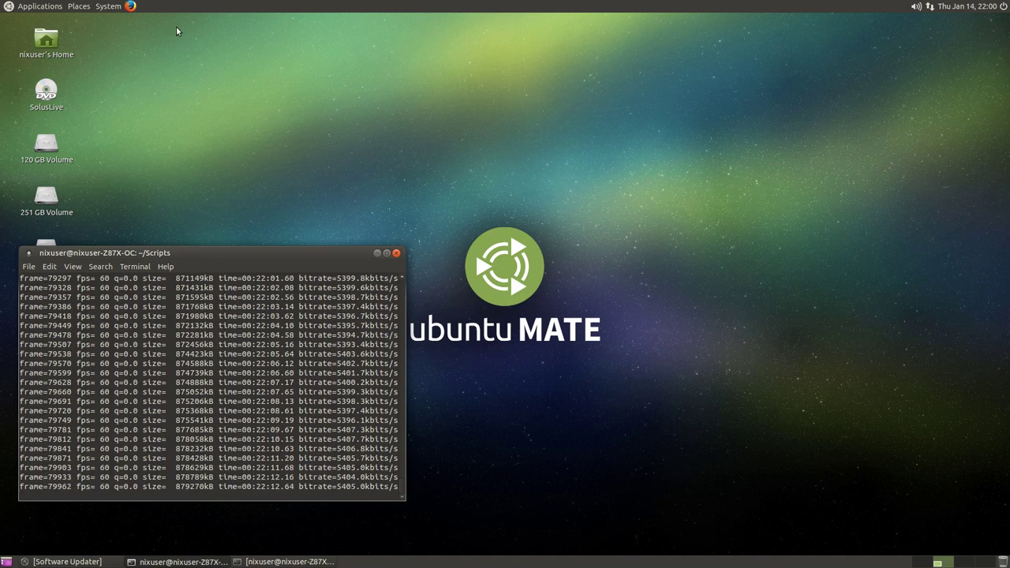
{"action": "left_click", "coordinate": [114, 5]}
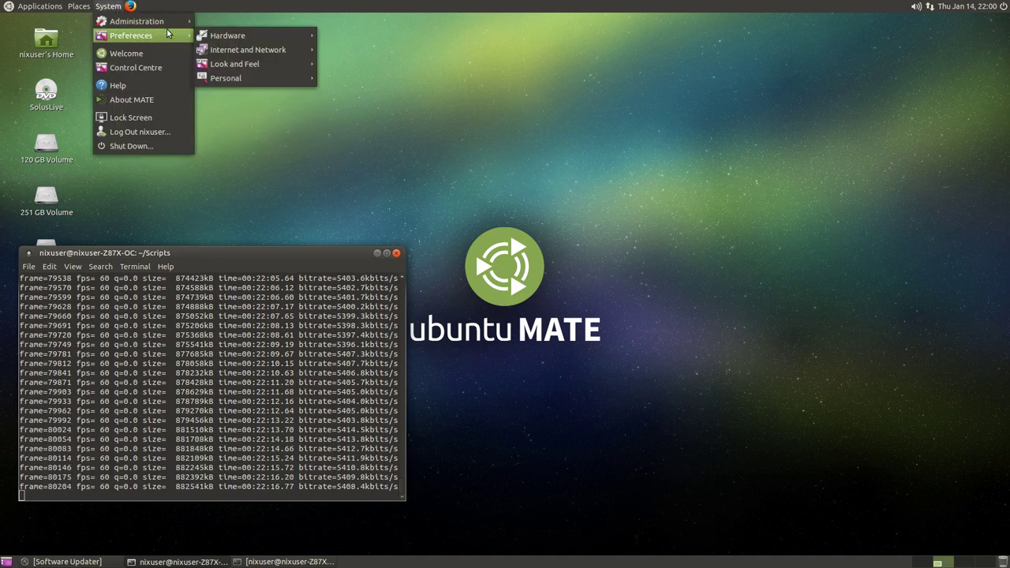
Open Appearance Preferences, browse its Theme, Background and Fonts tabs, then close it.
{"action": "mouse_move", "coordinate": [254, 51]}
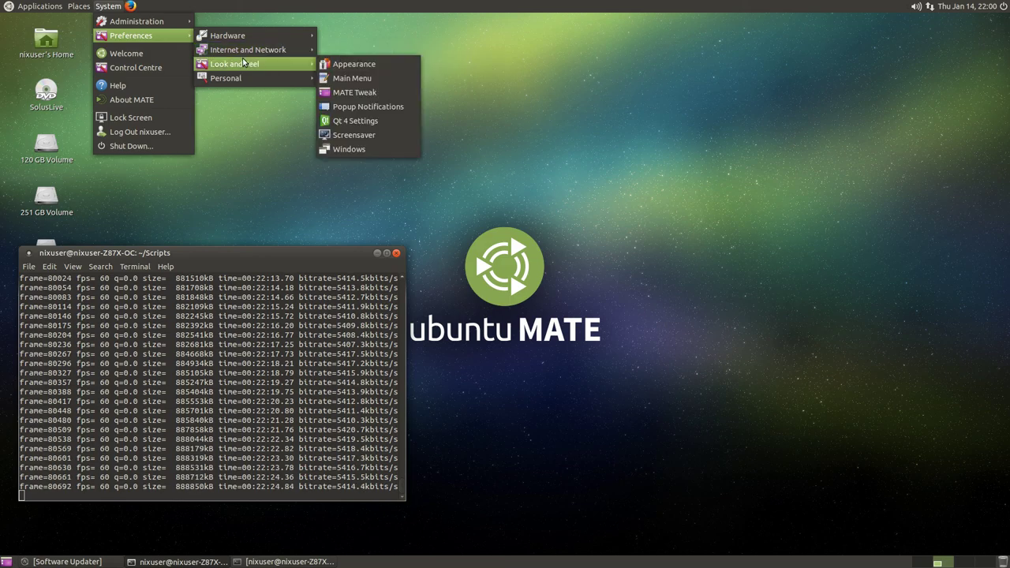
{"action": "left_click", "coordinate": [351, 64]}
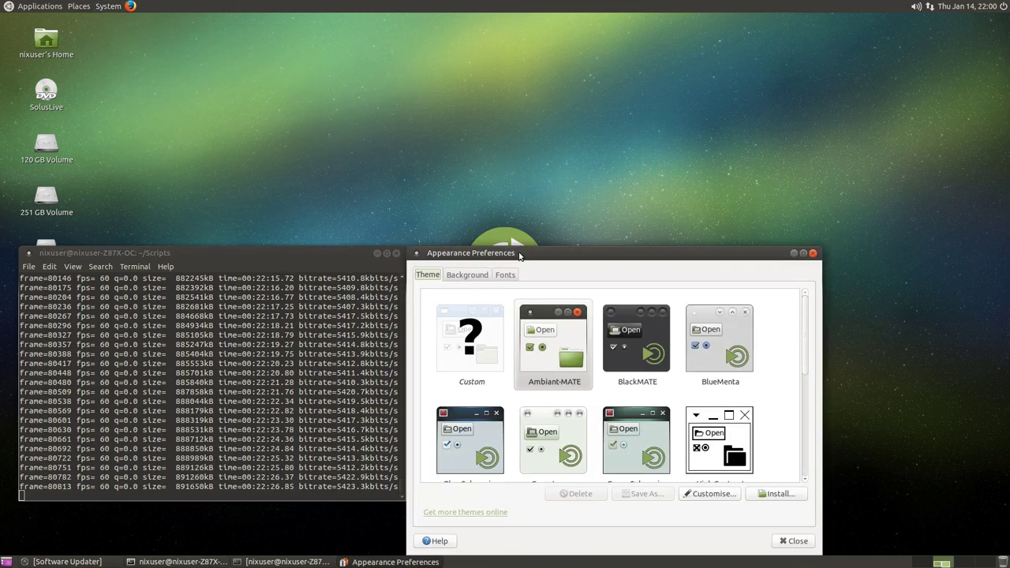
{"action": "left_click", "coordinate": [467, 276]}
{"action": "left_click", "coordinate": [507, 276]}
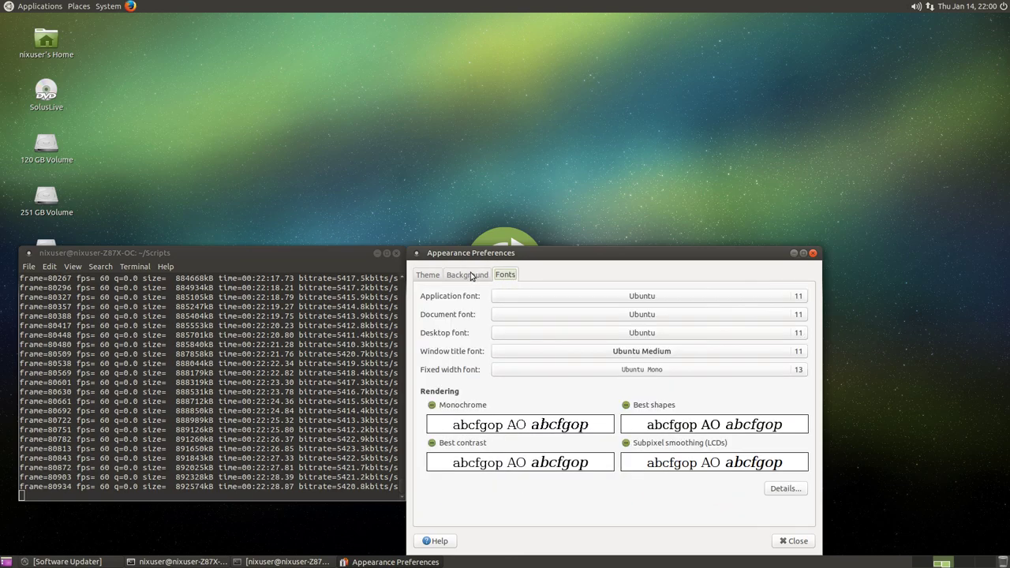
{"action": "left_click", "coordinate": [429, 274]}
{"action": "left_click", "coordinate": [471, 275]}
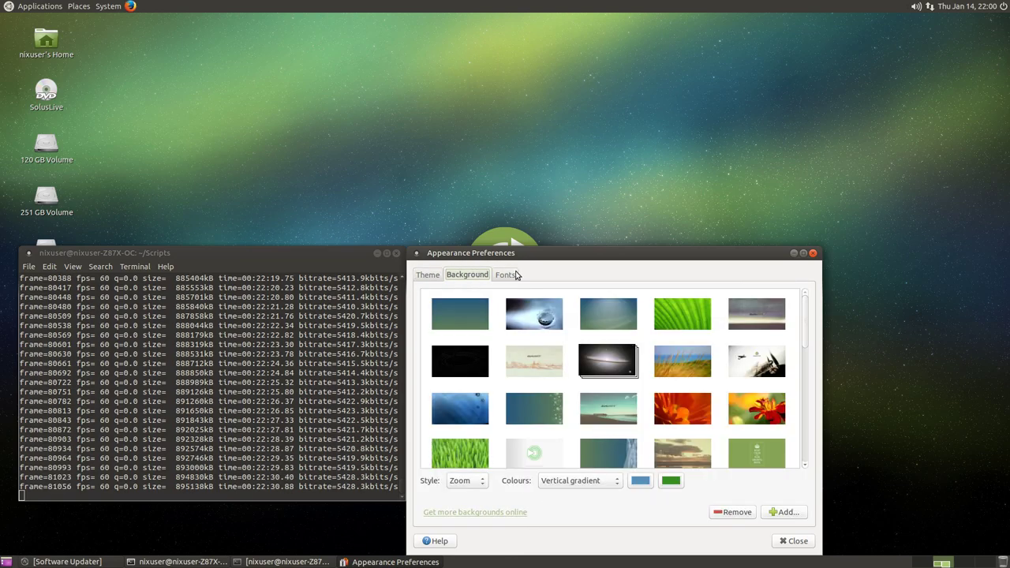
{"action": "left_click", "coordinate": [515, 273]}
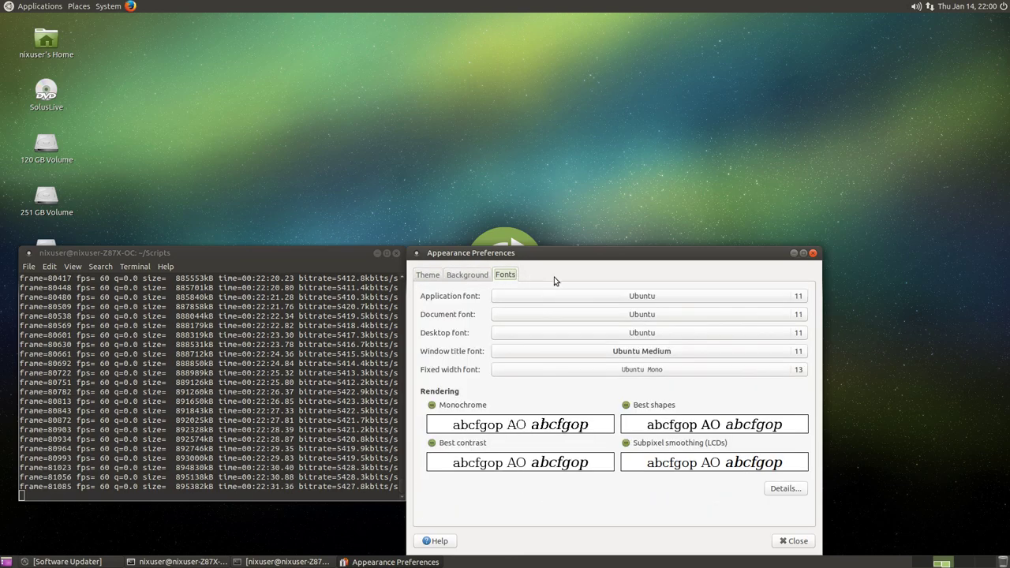
{"action": "left_click", "coordinate": [813, 253]}
{"action": "left_click", "coordinate": [107, 8]}
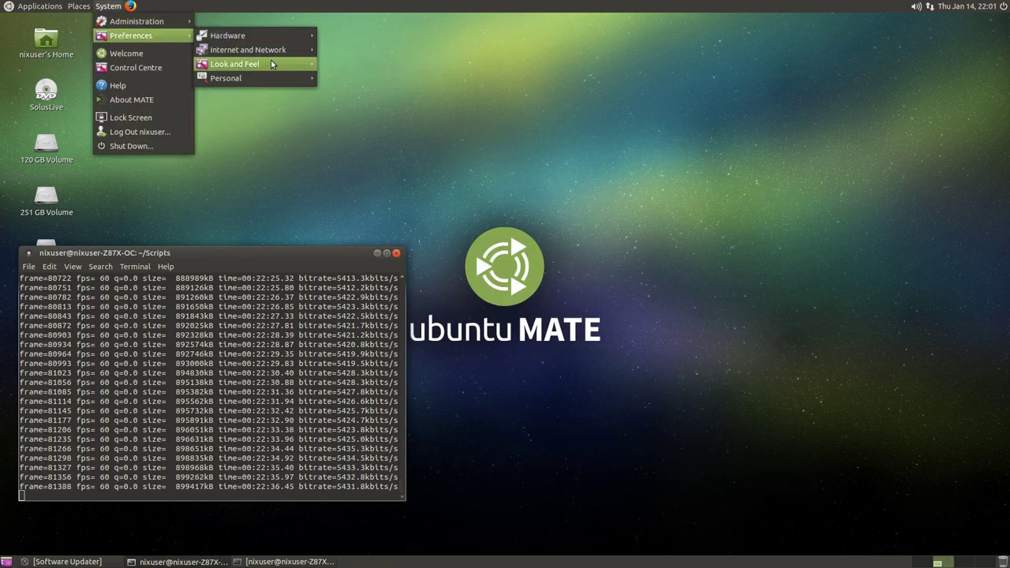
Open MATE Tweak and enable the Computer desktop icon.
{"action": "mouse_move", "coordinate": [268, 64]}
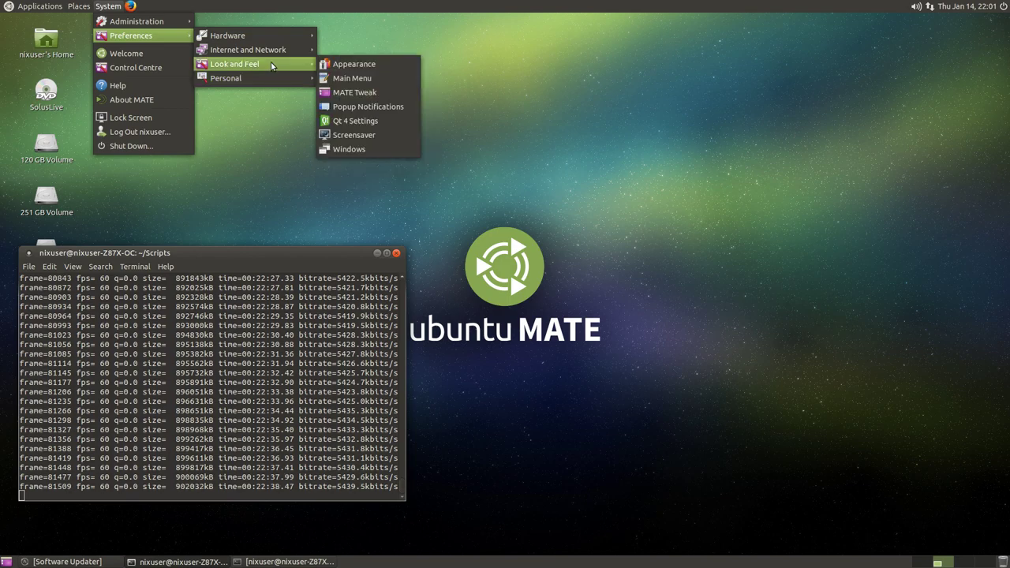
{"action": "left_click", "coordinate": [357, 92]}
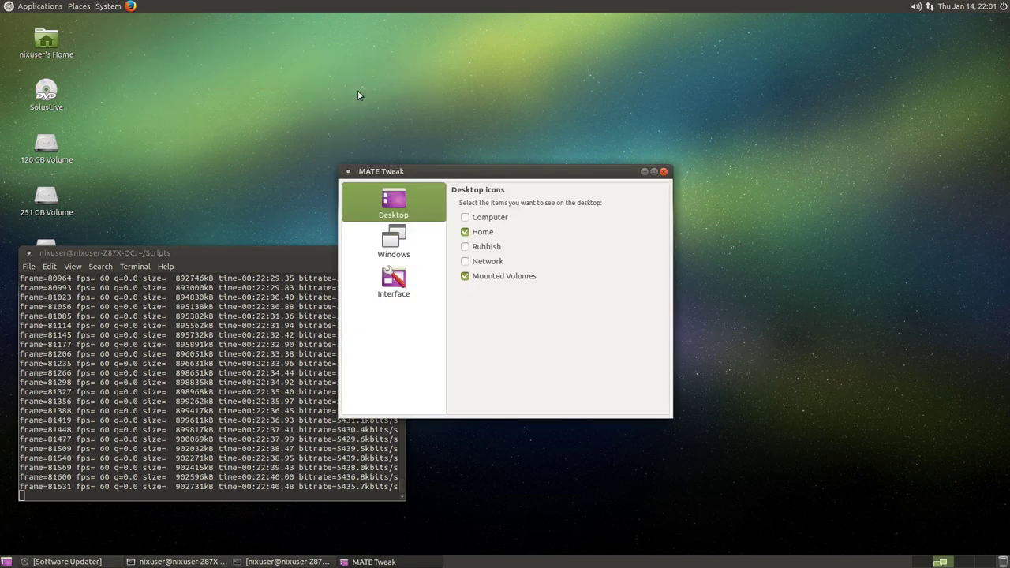
{"action": "left_click", "coordinate": [482, 218]}
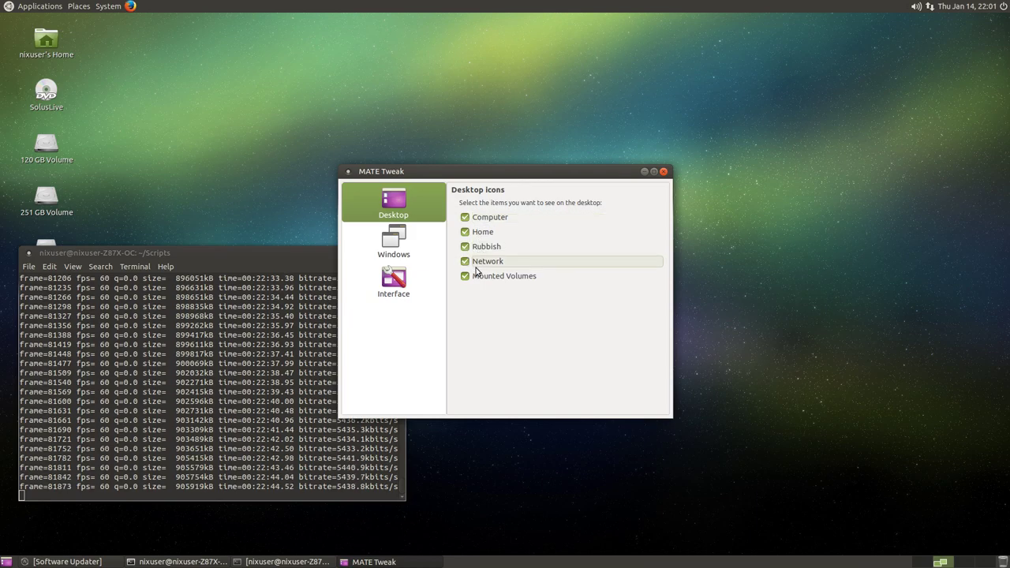
Try Contemporary (Left) window controls, revert to Traditional (Right), and minimise MATE Tweak.
{"action": "left_click", "coordinate": [399, 247]}
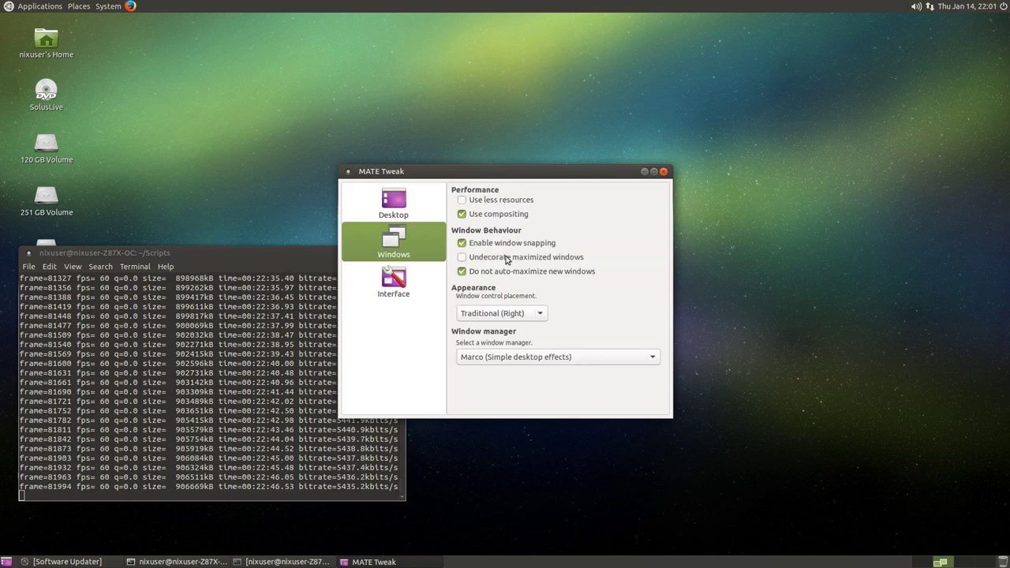
{"action": "left_click", "coordinate": [513, 312]}
{"action": "left_click", "coordinate": [516, 327]}
{"action": "left_click", "coordinate": [519, 315]}
{"action": "left_click", "coordinate": [528, 301]}
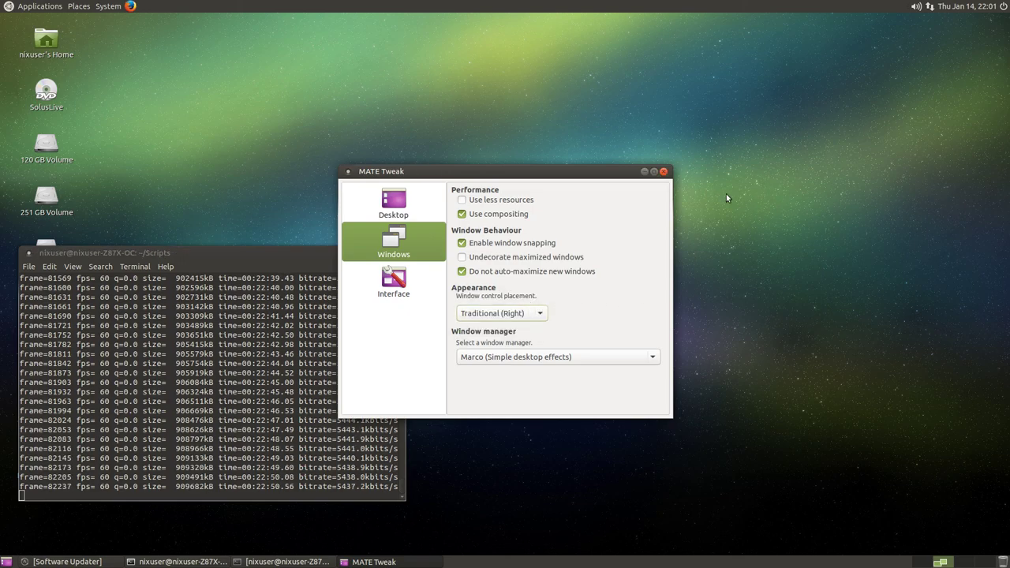
{"action": "left_click", "coordinate": [644, 172]}
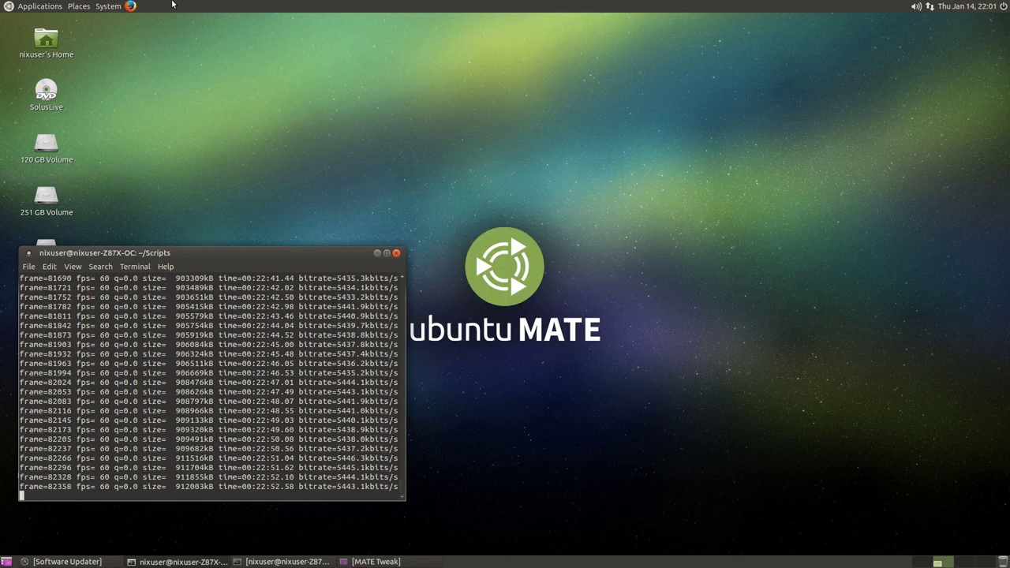
Open Window Preferences, check General, Behaviour and Placement tabs, and leave Behaviour shown, moved up-right.
{"action": "left_click", "coordinate": [116, 7]}
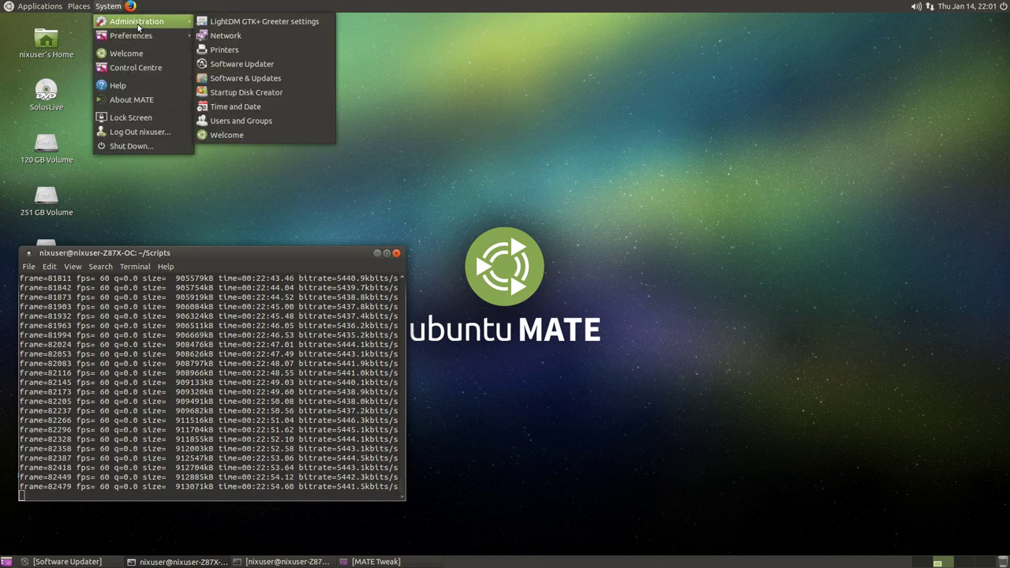
{"action": "mouse_move", "coordinate": [139, 39]}
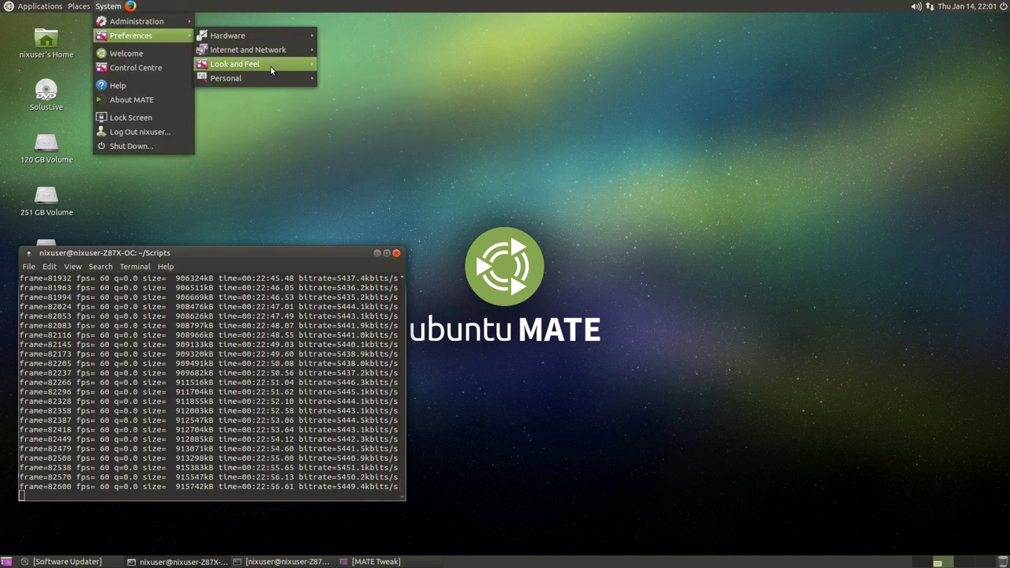
{"action": "mouse_move", "coordinate": [269, 65]}
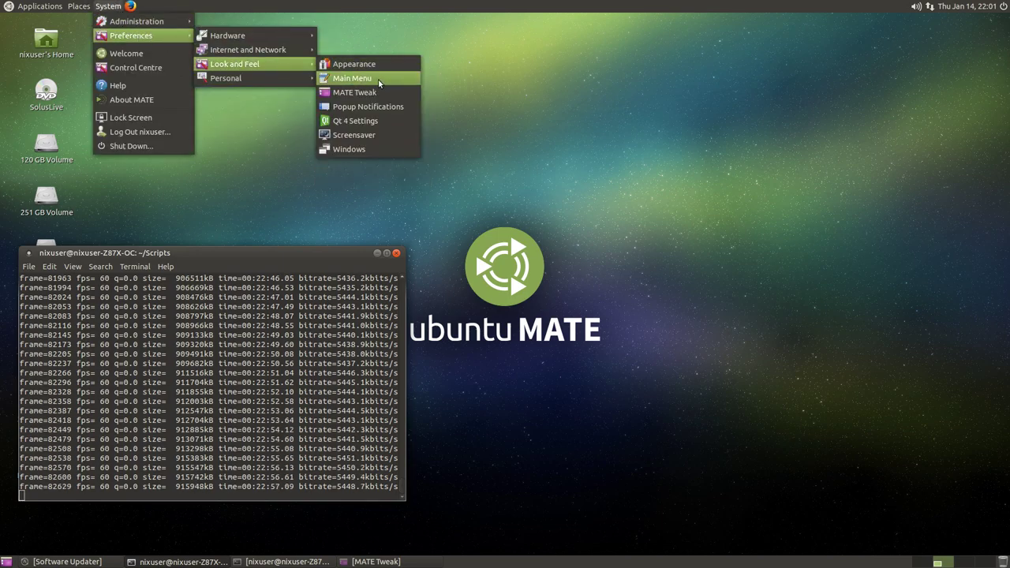
{"action": "left_click", "coordinate": [359, 151]}
{"action": "left_click", "coordinate": [423, 170]}
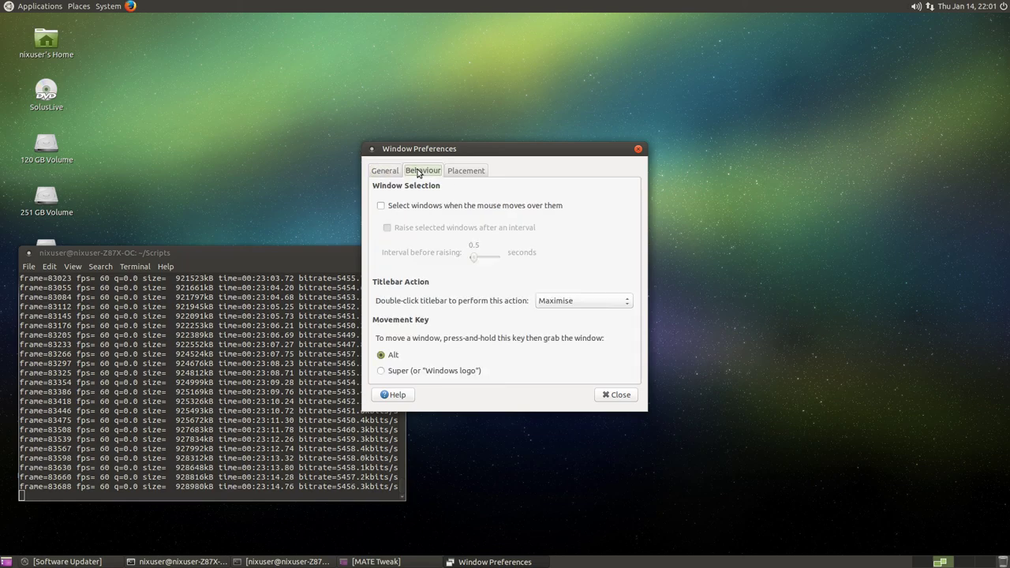
{"action": "left_click", "coordinate": [394, 172]}
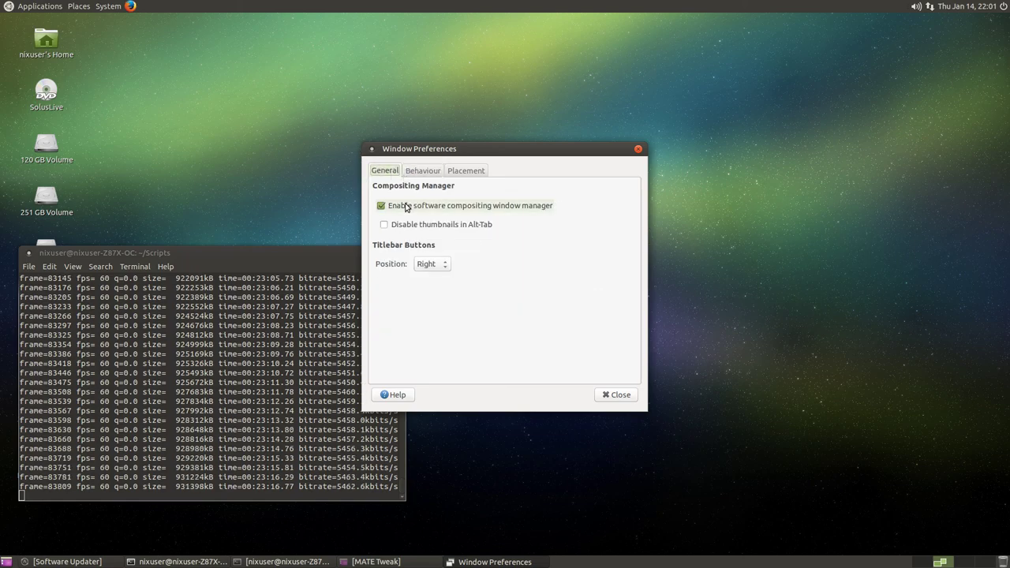
{"action": "left_click", "coordinate": [427, 172]}
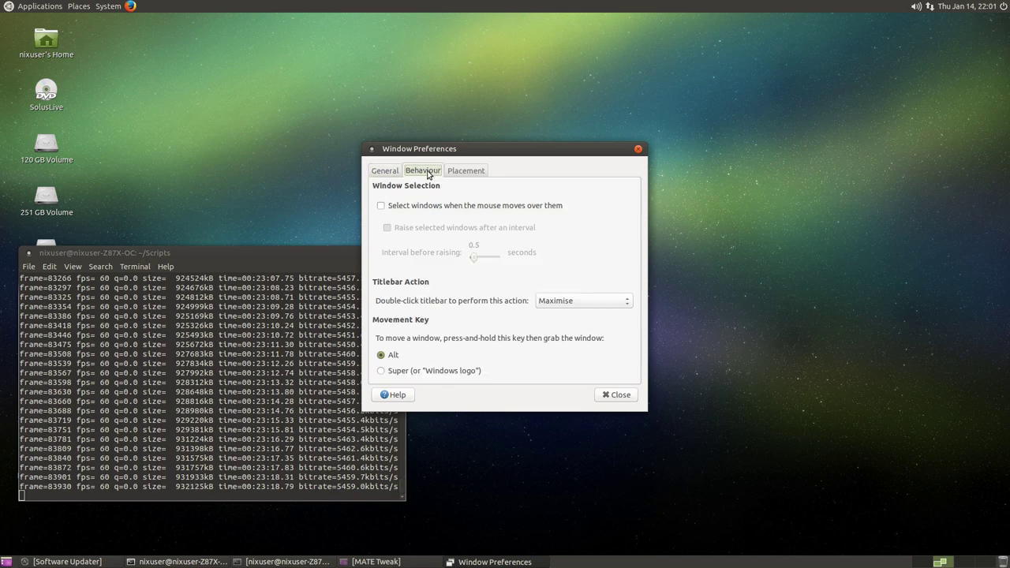
{"action": "left_click", "coordinate": [462, 170]}
{"action": "left_click", "coordinate": [423, 171]}
{"action": "left_click_drag", "start_coordinate": [468, 148], "coordinate": [573, 96]}
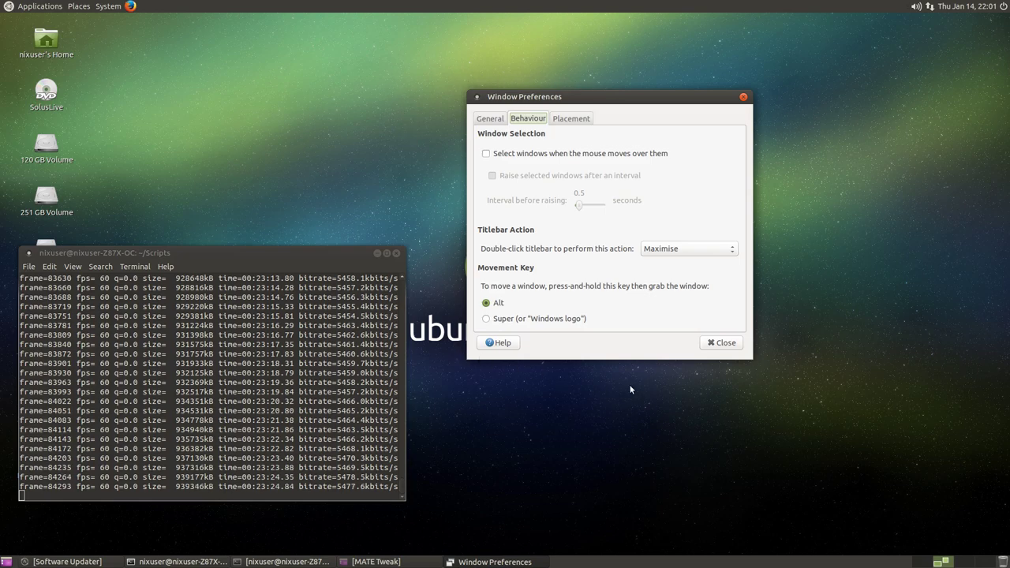
Close Window Preferences and open File Management Preferences from System > Preferences > Personal.
{"action": "left_click", "coordinate": [721, 342]}
{"action": "left_click", "coordinate": [107, 6]}
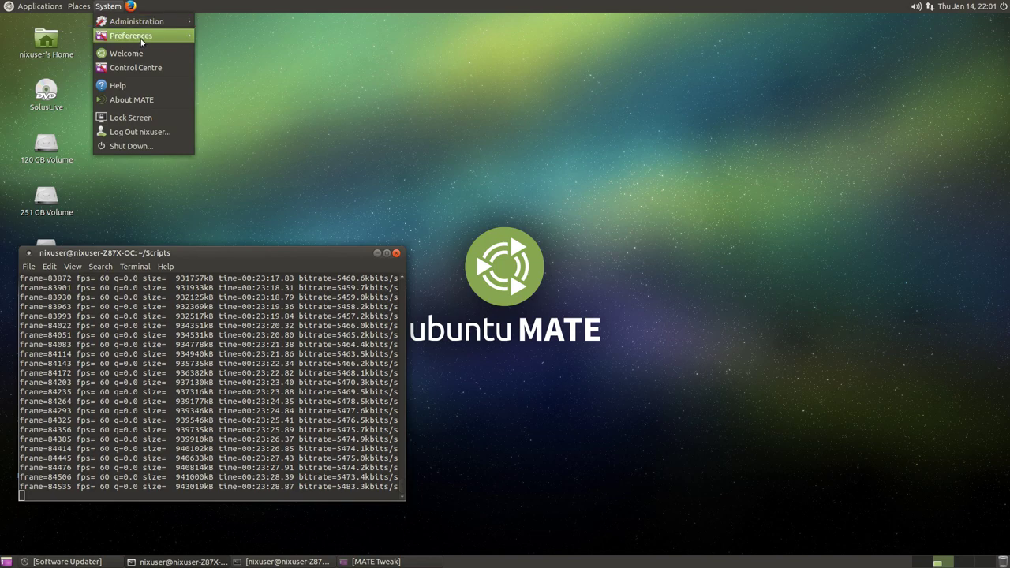
{"action": "mouse_move", "coordinate": [141, 37]}
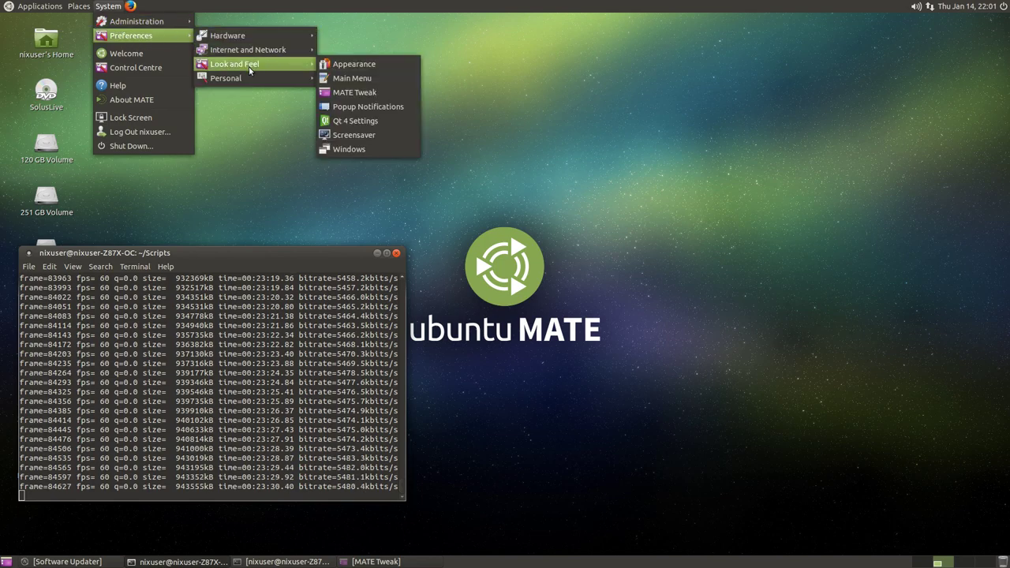
{"action": "mouse_move", "coordinate": [248, 80]}
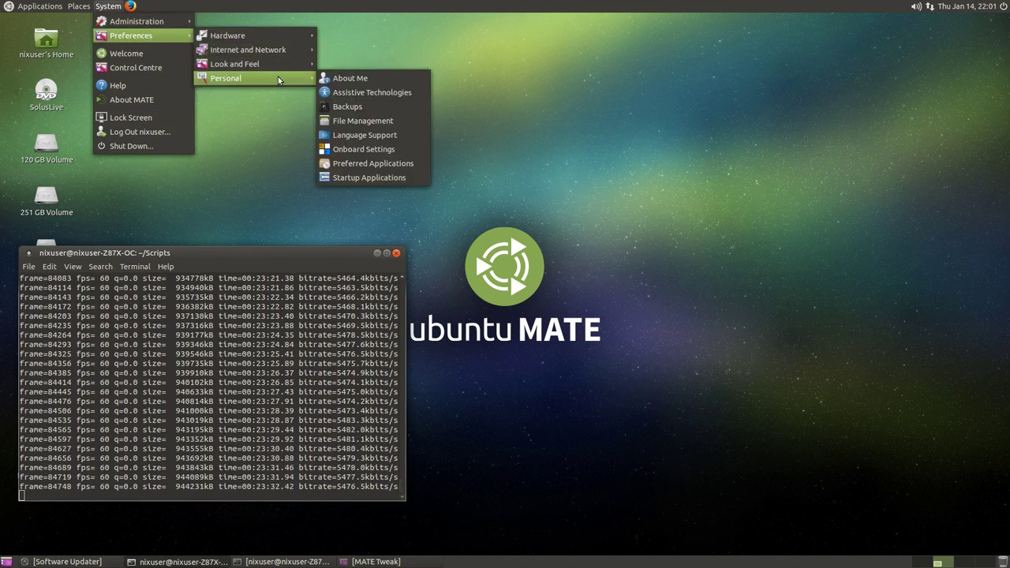
{"action": "left_click", "coordinate": [353, 119]}
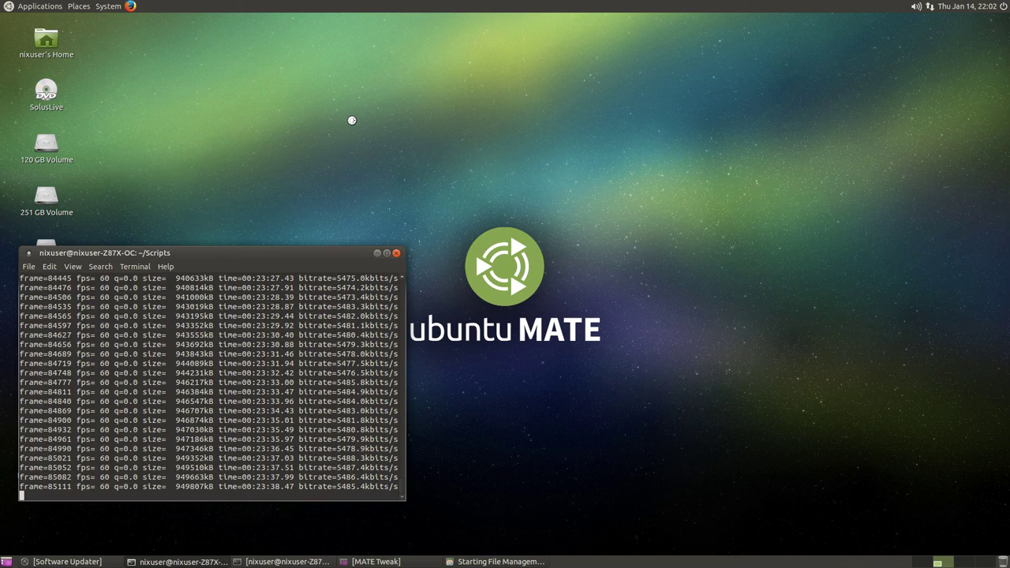
Browse the Behaviour, Display, List Columns, Preview, Media and Extensions tabs, then close.
{"action": "left_click", "coordinate": [402, 148]}
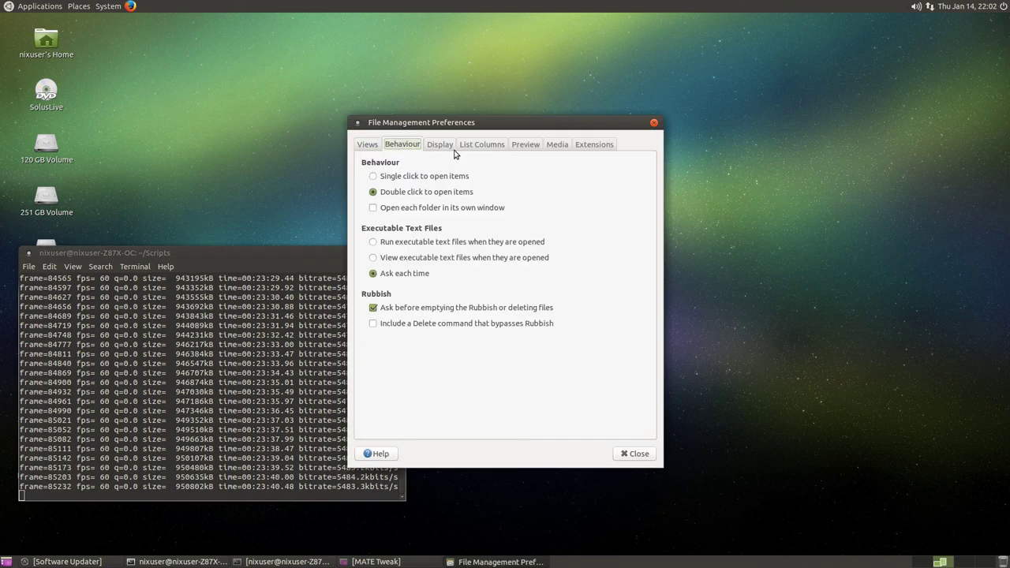
{"action": "left_click", "coordinate": [453, 150]}
{"action": "left_click", "coordinate": [480, 149]}
{"action": "left_click", "coordinate": [521, 149]}
{"action": "left_click", "coordinate": [558, 150]}
{"action": "left_click", "coordinate": [593, 150]}
{"action": "left_click", "coordinate": [369, 144]}
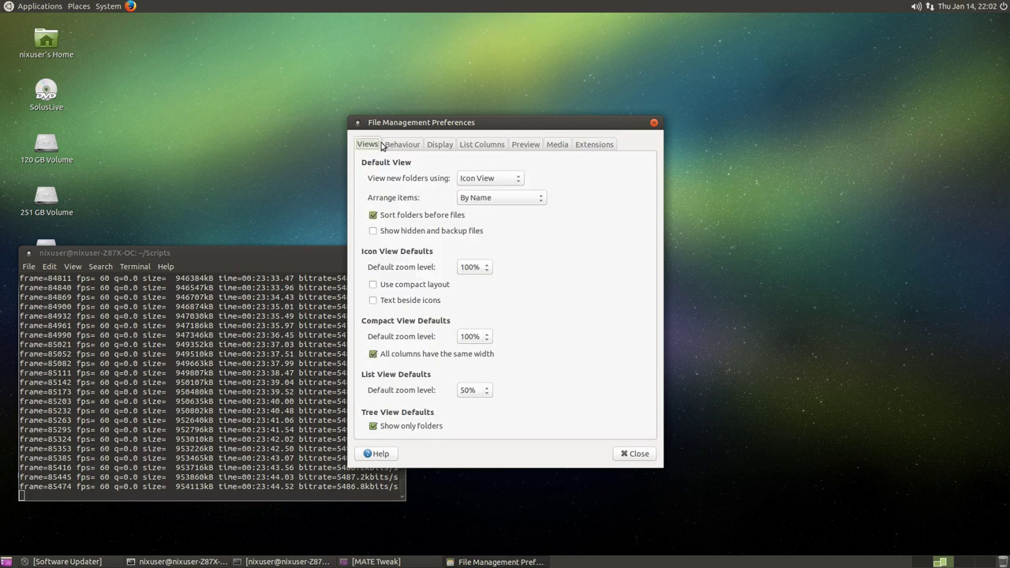
{"action": "left_click", "coordinate": [639, 453]}
Reopen File Management Preferences from the Home folder's Edit menu, then close it and the folder.
{"action": "left_click", "coordinate": [79, 5]}
{"action": "left_click", "coordinate": [87, 19]}
{"action": "left_click", "coordinate": [32, 33]}
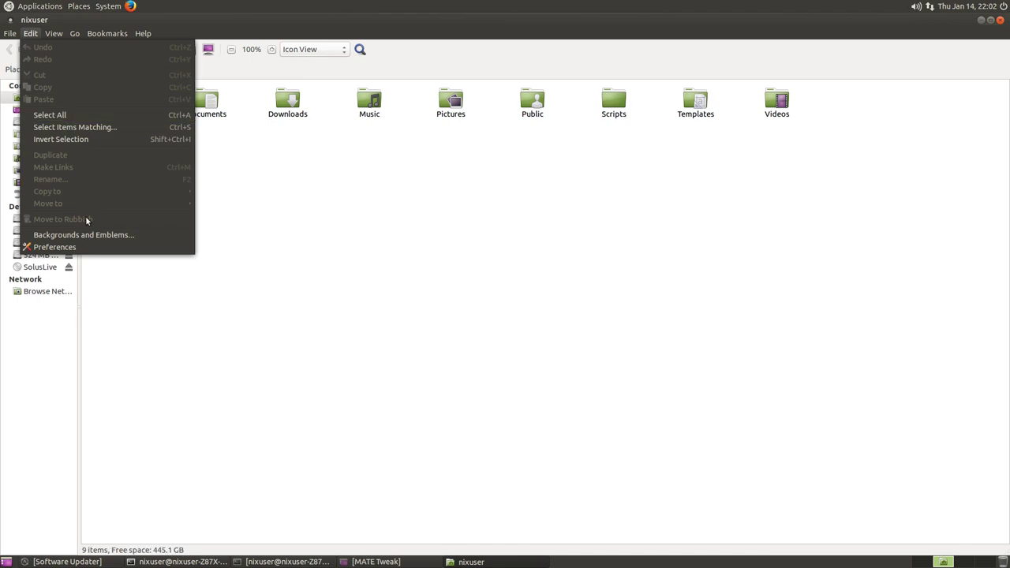
{"action": "left_click", "coordinate": [85, 248]}
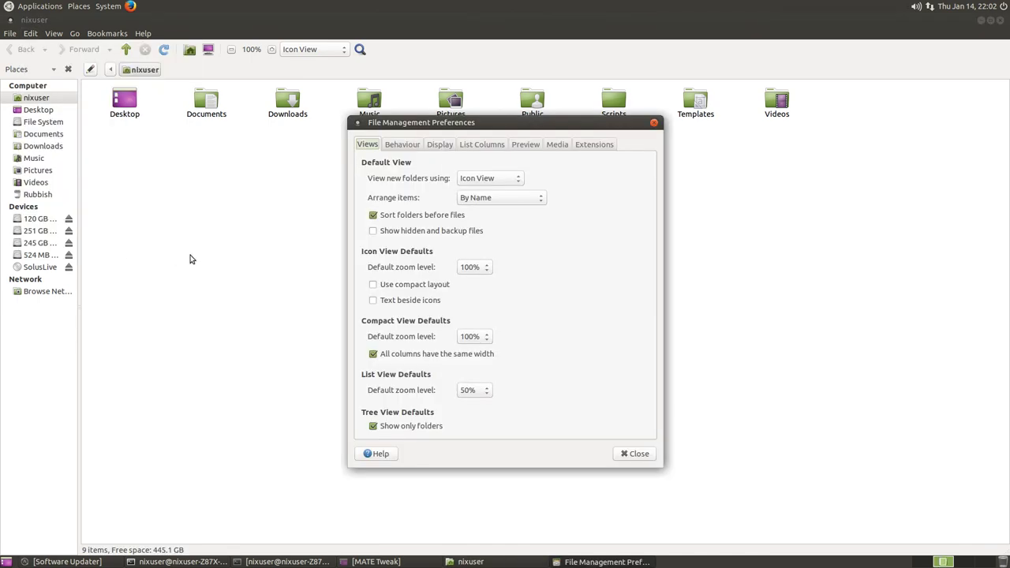
{"action": "left_click", "coordinate": [638, 453]}
{"action": "left_click", "coordinate": [999, 20]}
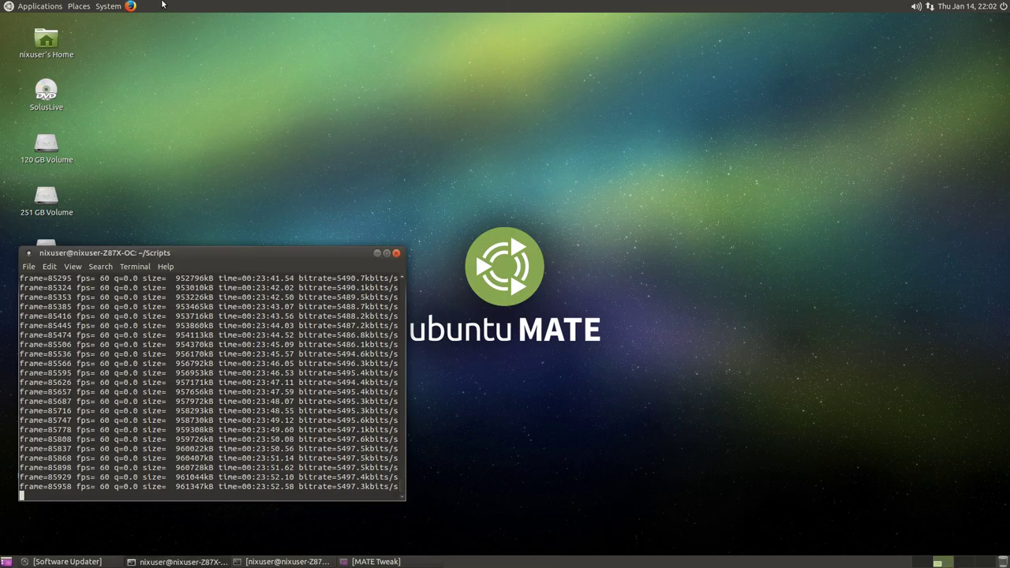
Open Onboard Preferences and view the Compact layout and Nightshade theme choices.
{"action": "left_click", "coordinate": [109, 6]}
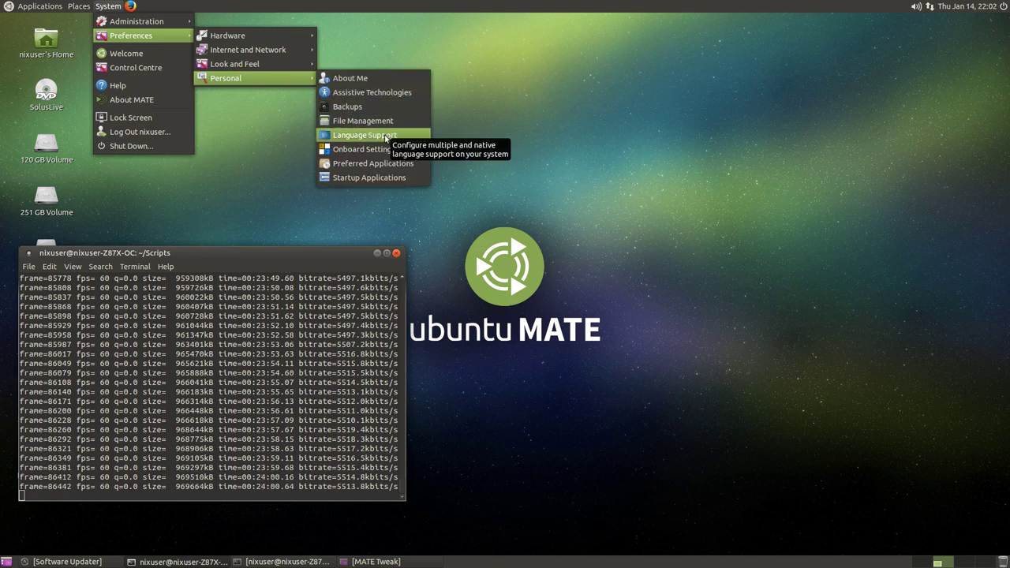
{"action": "left_click", "coordinate": [378, 151]}
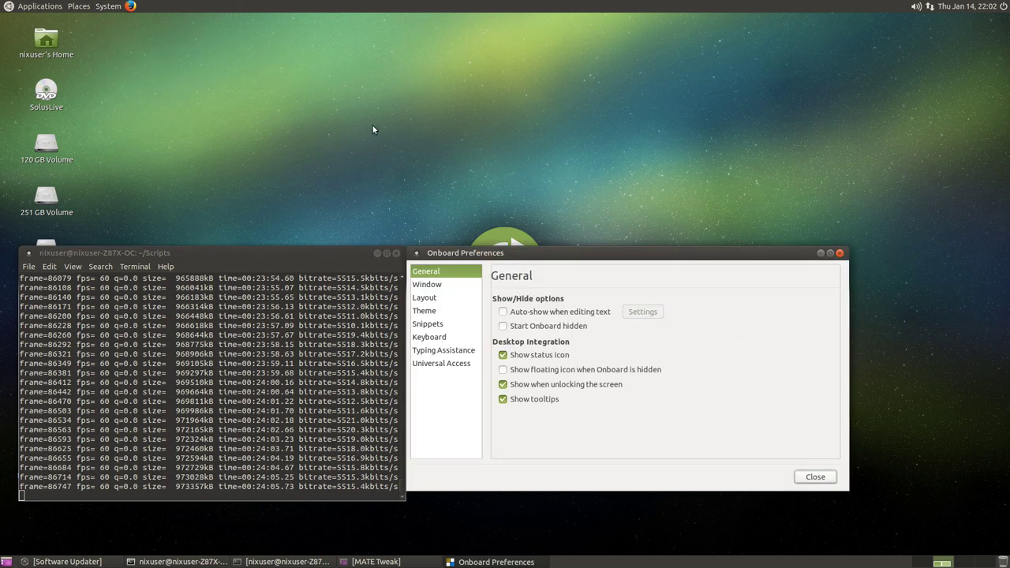
{"action": "left_click", "coordinate": [443, 286]}
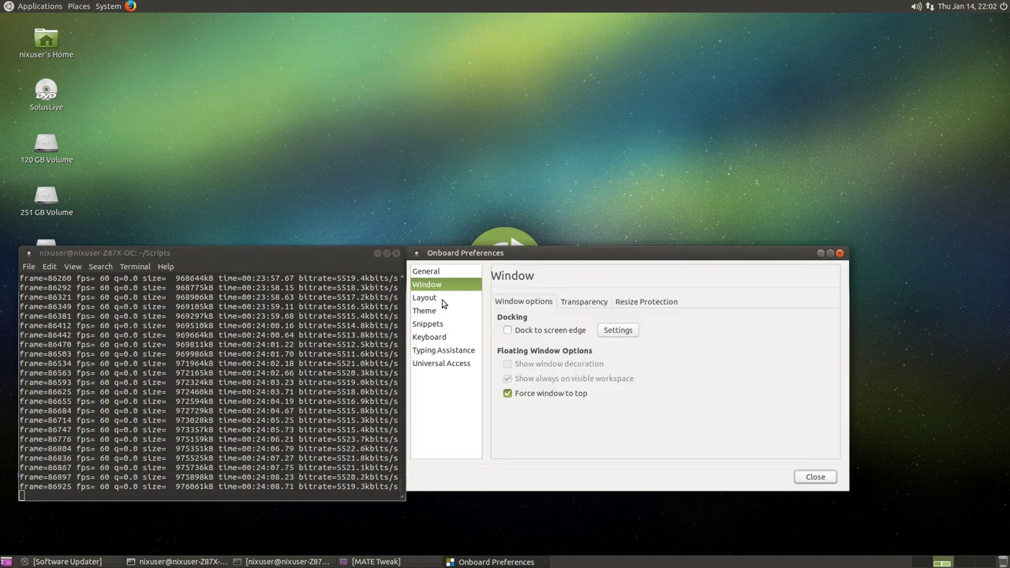
{"action": "left_click", "coordinate": [439, 302]}
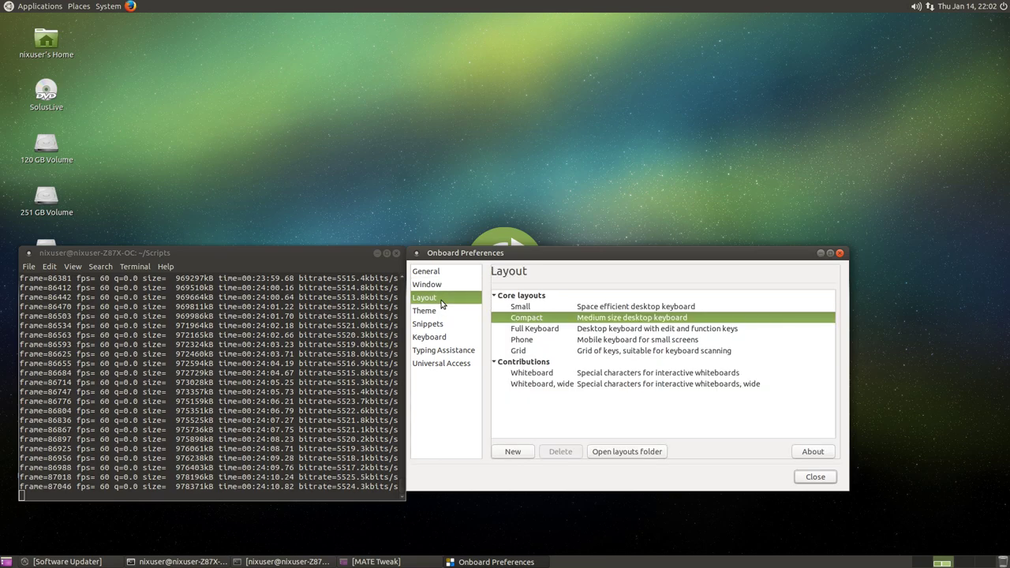
{"action": "left_click", "coordinate": [433, 312]}
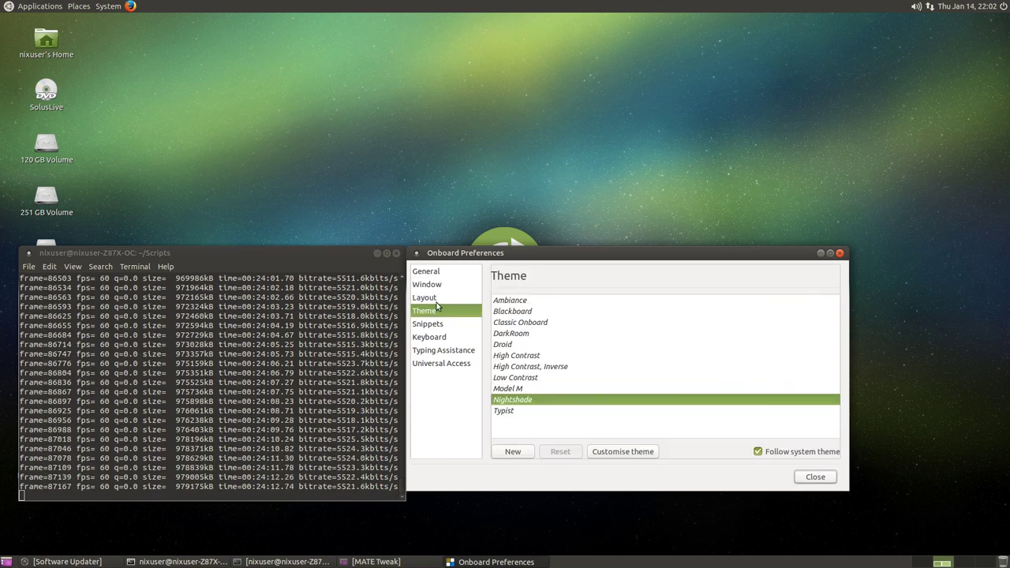
{"action": "left_click", "coordinate": [438, 298]}
{"action": "left_click", "coordinate": [438, 313]}
Review Snippets, Keyboard, Typing Assistance, Universal Access and Advanced key-press settings, then close Onboard Preferences.
{"action": "left_click", "coordinate": [434, 324]}
{"action": "left_click", "coordinate": [433, 337]}
{"action": "left_click", "coordinate": [426, 351]}
{"action": "left_click", "coordinate": [438, 363]}
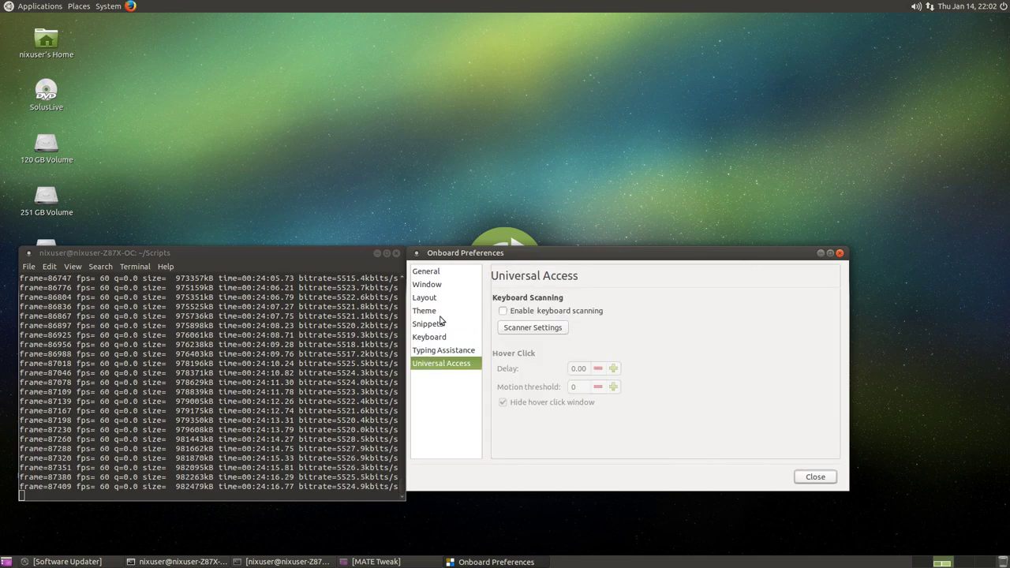
{"action": "left_click", "coordinate": [434, 339]}
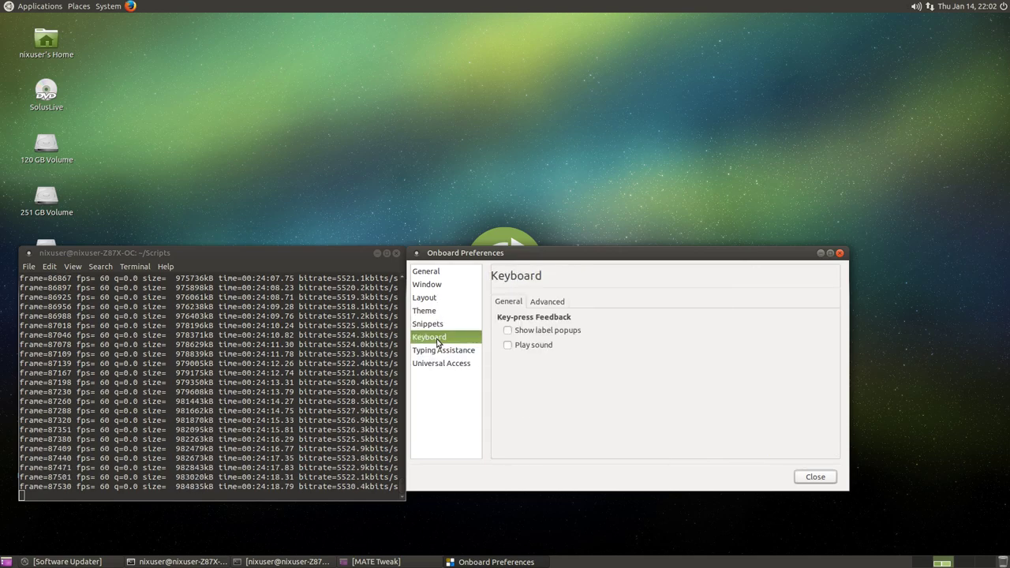
{"action": "left_click", "coordinate": [547, 303]}
{"action": "left_click", "coordinate": [509, 303]}
{"action": "left_click", "coordinate": [822, 473]}
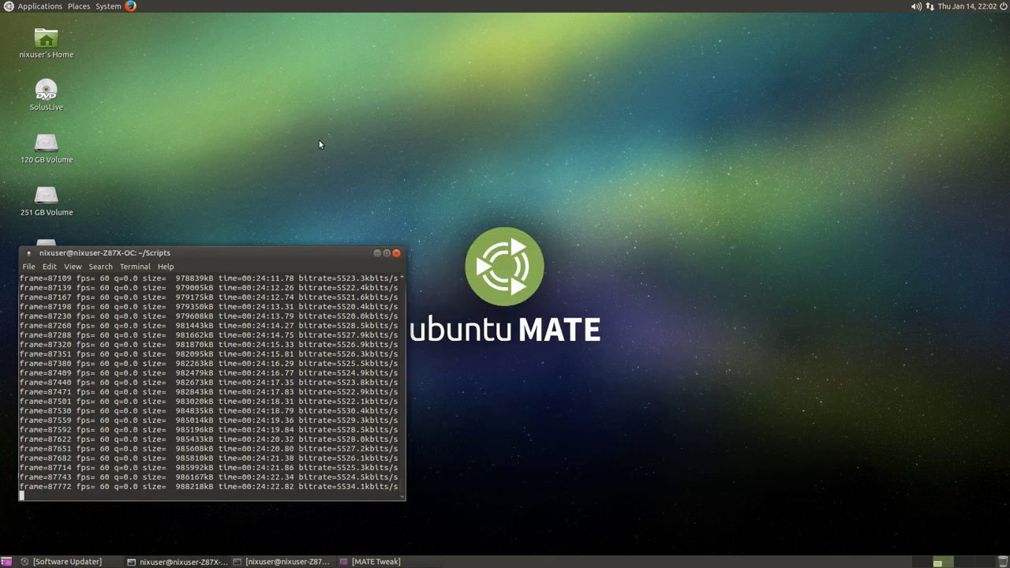
Open Startup Applications and scroll the list from Backup Monitor to Volume Control.
{"action": "left_click", "coordinate": [111, 7]}
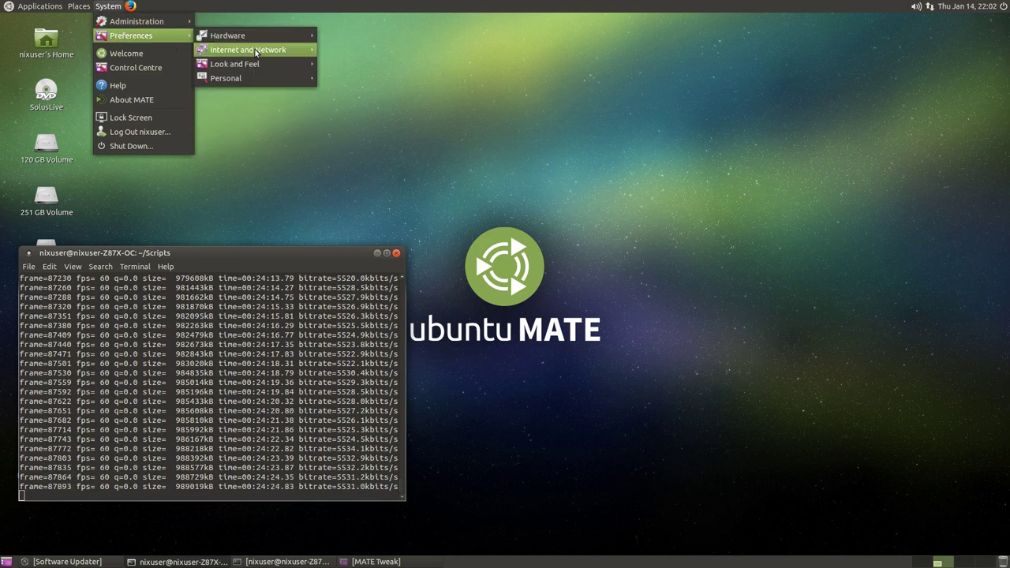
{"action": "mouse_move", "coordinate": [247, 78]}
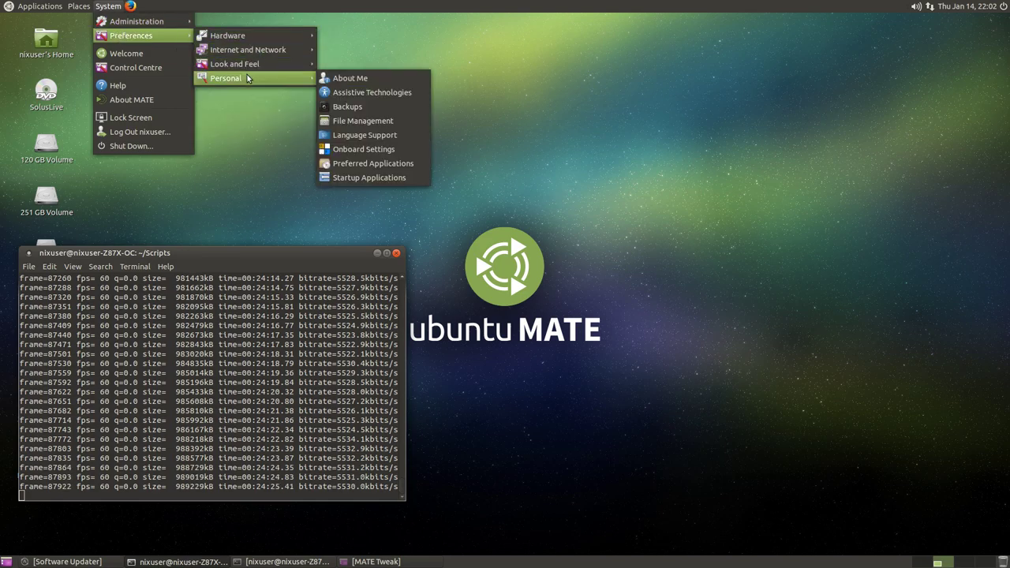
{"action": "left_click", "coordinate": [378, 178]}
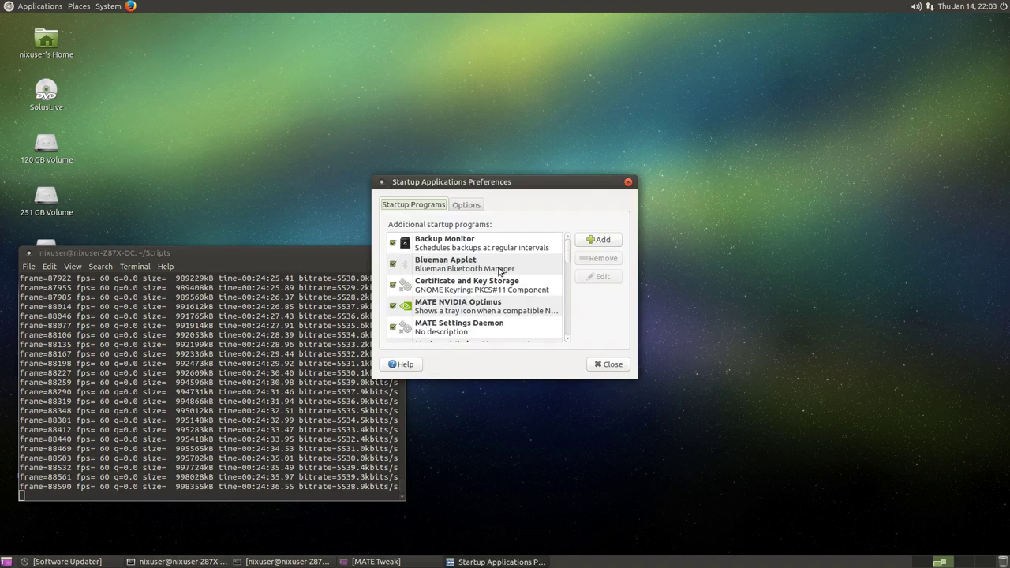
{"action": "scroll", "coordinate": [567, 259], "scroll_direction": "down", "scroll_amount": 5}
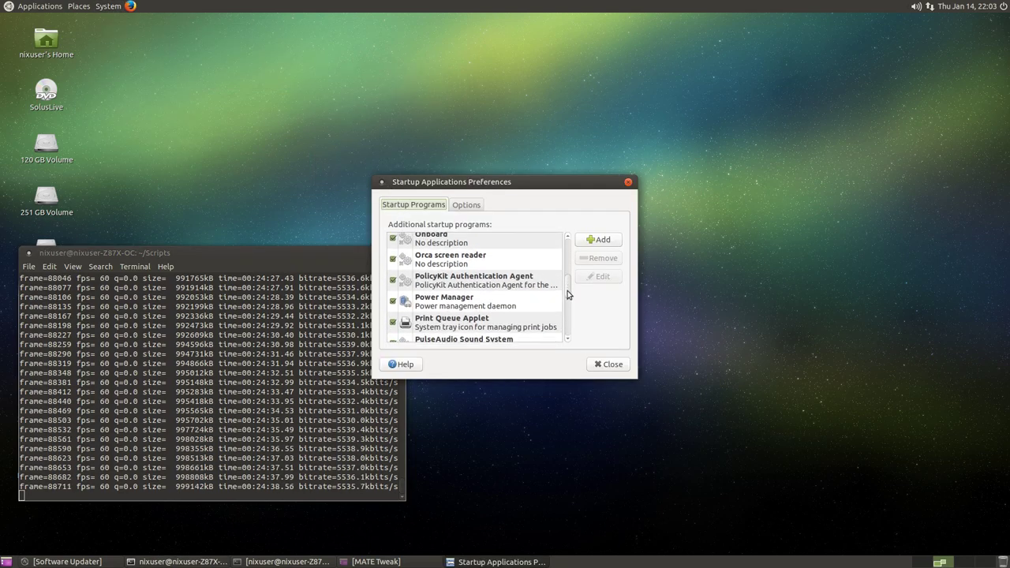
{"action": "scroll", "coordinate": [567, 260], "scroll_direction": "up", "scroll_amount": 5}
Close Startup Applications, move the ffmpeg terminal to the screen centre and minimise it.
{"action": "left_click_drag", "start_coordinate": [567, 247], "coordinate": [565, 338]}
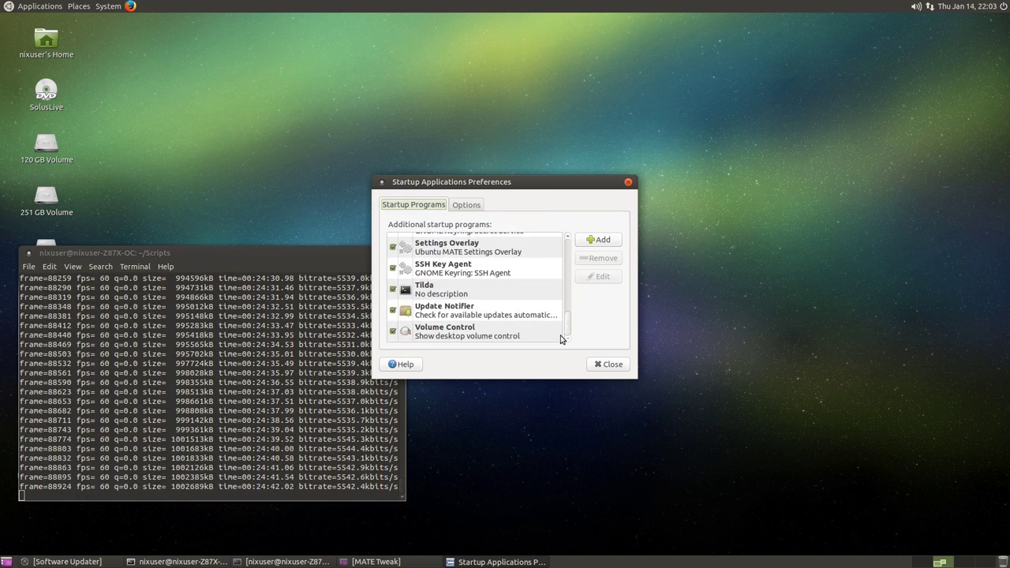
{"action": "left_click", "coordinate": [608, 365]}
{"action": "left_click_drag", "start_coordinate": [308, 254], "coordinate": [581, 160]}
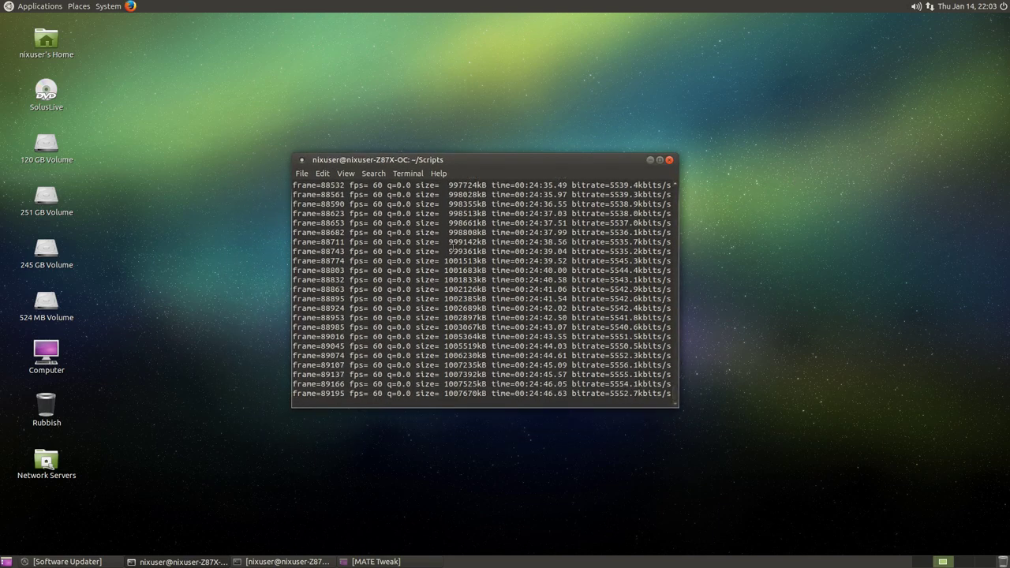
{"action": "left_click", "coordinate": [651, 160]}
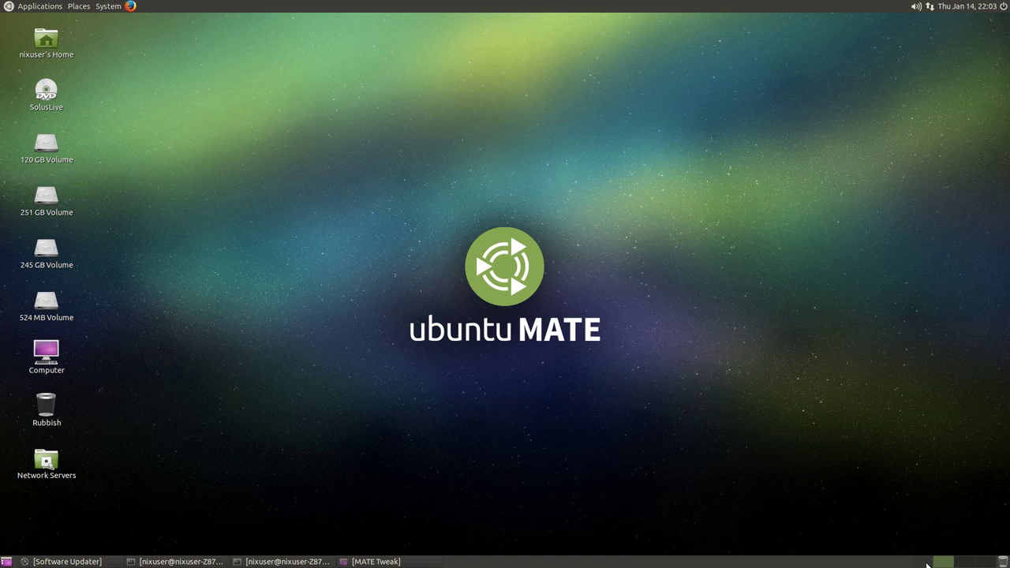
Switch to the empty workspace on the left with Ctrl+Alt+Left.
{"action": "key", "text": "ctrl+alt+Left"}
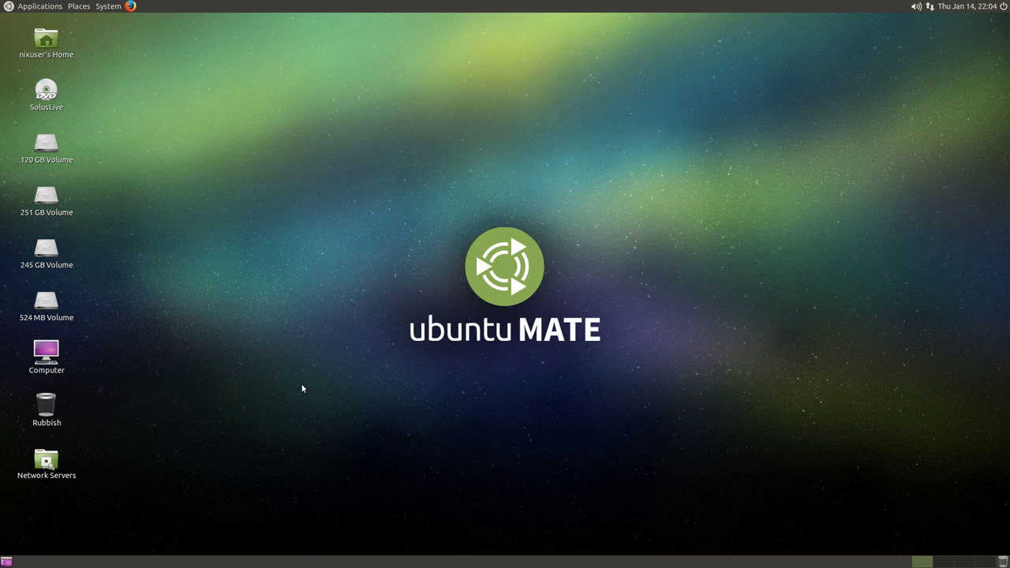
Try launching Htop from Applications > System Tools and dismiss the launch error.
{"action": "left_click", "coordinate": [57, 6]}
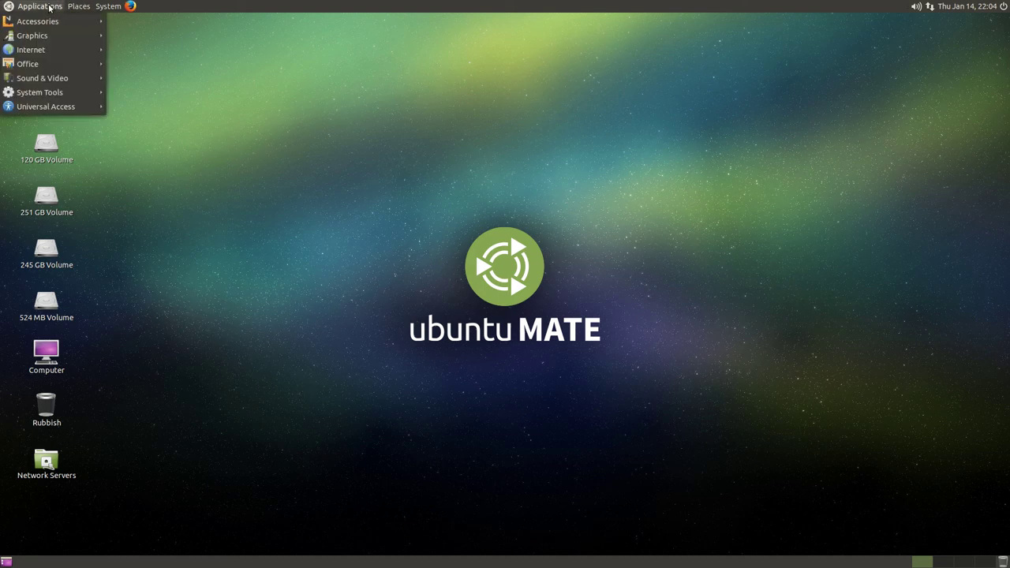
{"action": "mouse_move", "coordinate": [47, 23]}
{"action": "mouse_move", "coordinate": [35, 93]}
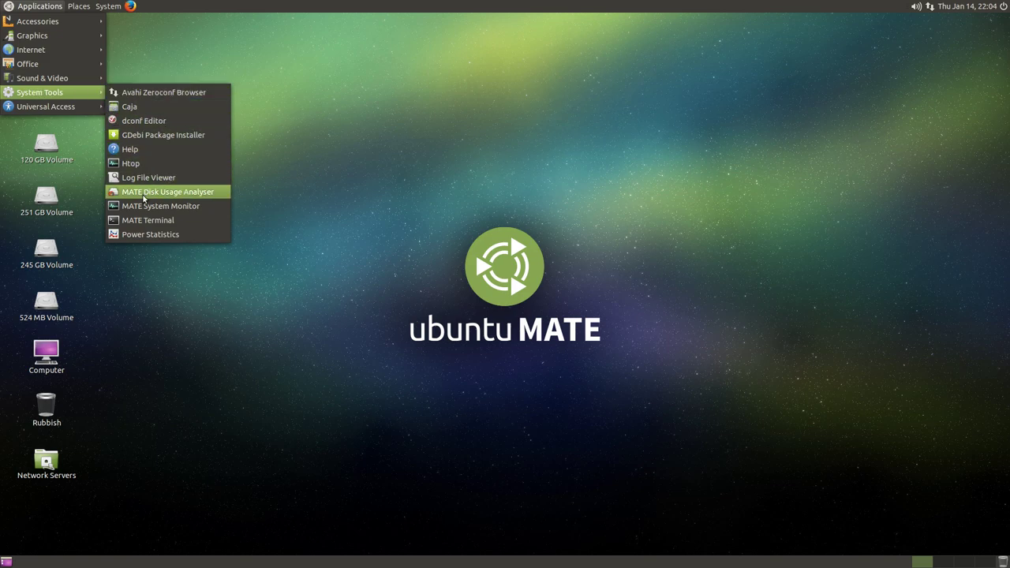
{"action": "left_click", "coordinate": [147, 164]}
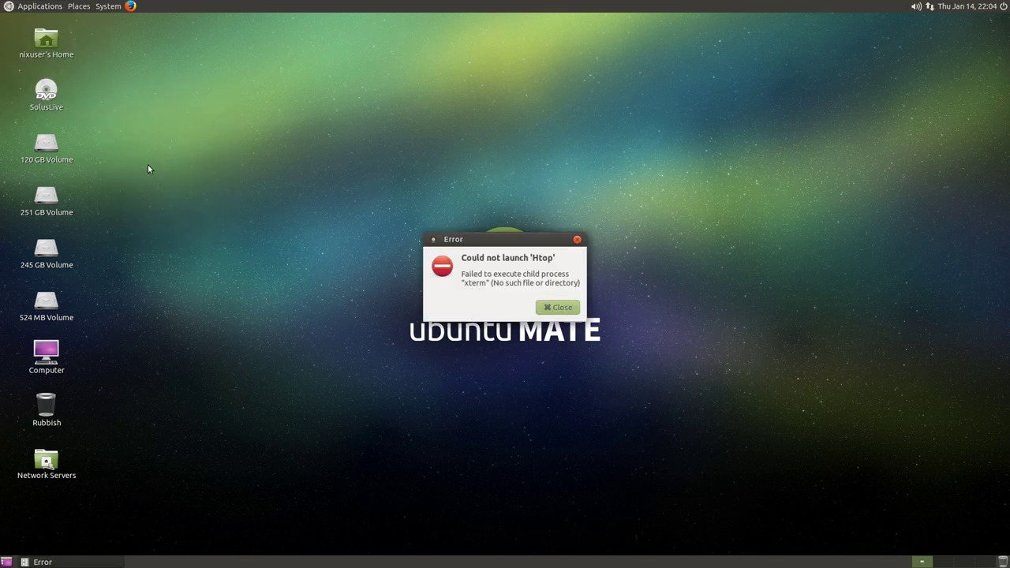
{"action": "left_click", "coordinate": [556, 308]}
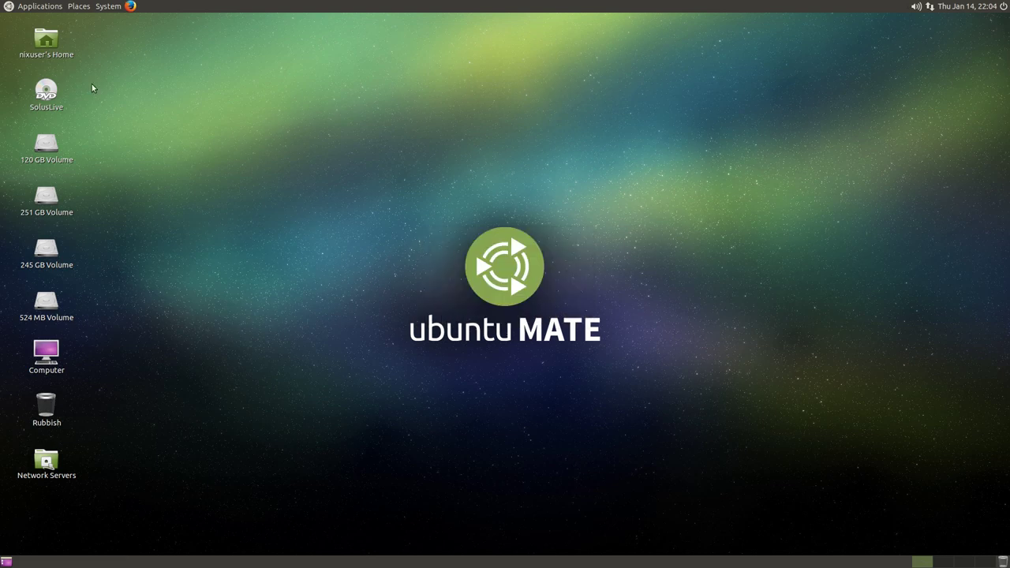
Open MATE Terminal, run htop to view live processes, then minimise the terminal.
{"action": "left_click", "coordinate": [36, 6]}
{"action": "mouse_move", "coordinate": [32, 95]}
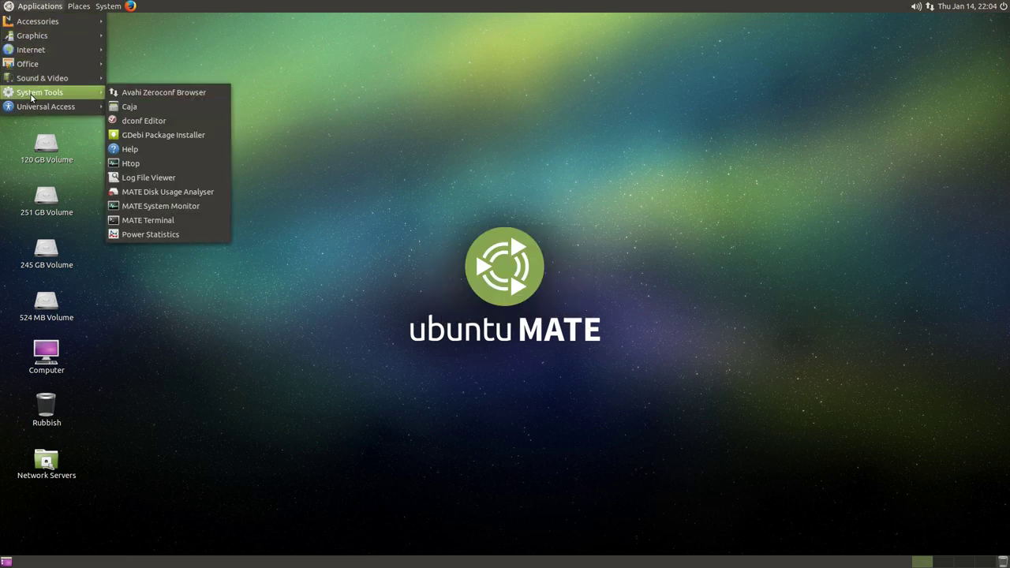
{"action": "left_click", "coordinate": [148, 220]}
{"action": "left_click_drag", "start_coordinate": [394, 30], "coordinate": [606, 140]}
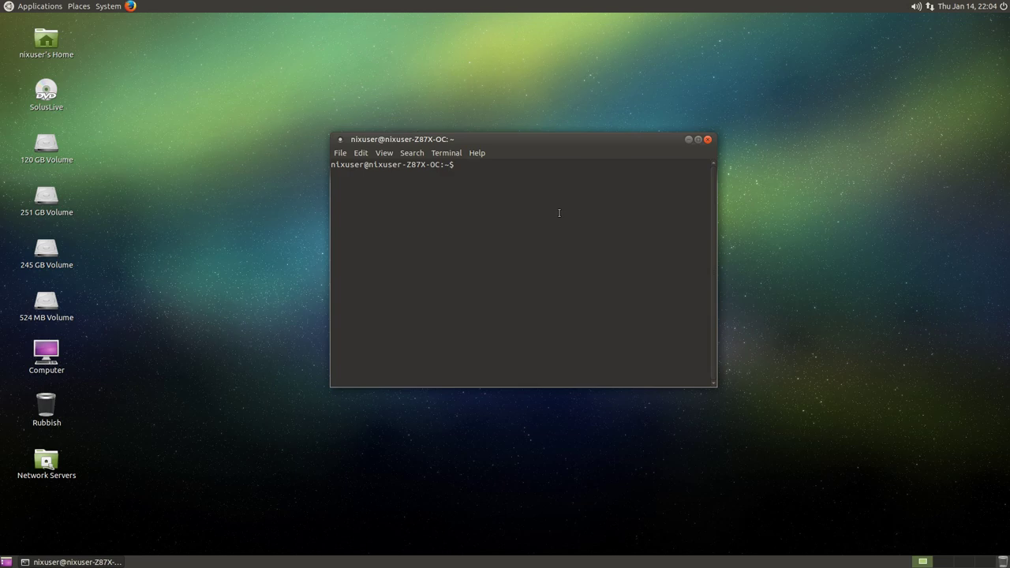
{"action": "type", "text": "htop"}
{"action": "key", "text": "Return"}
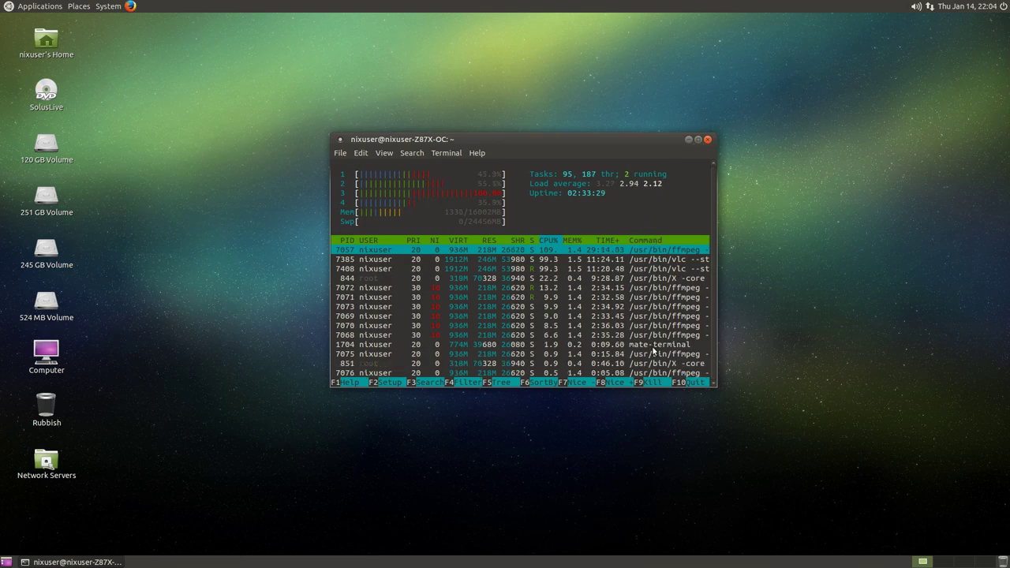
{"action": "left_click", "coordinate": [688, 140]}
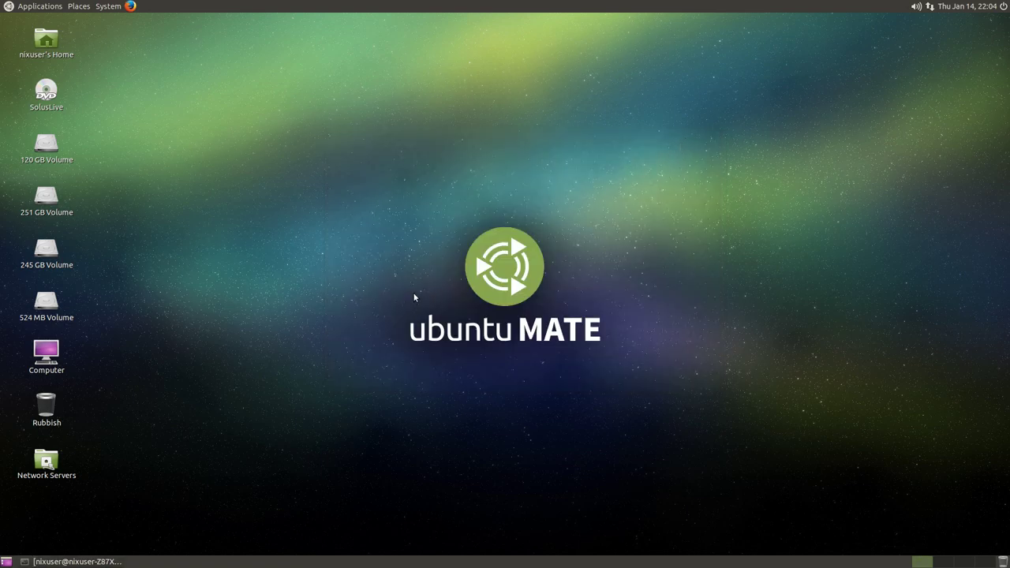